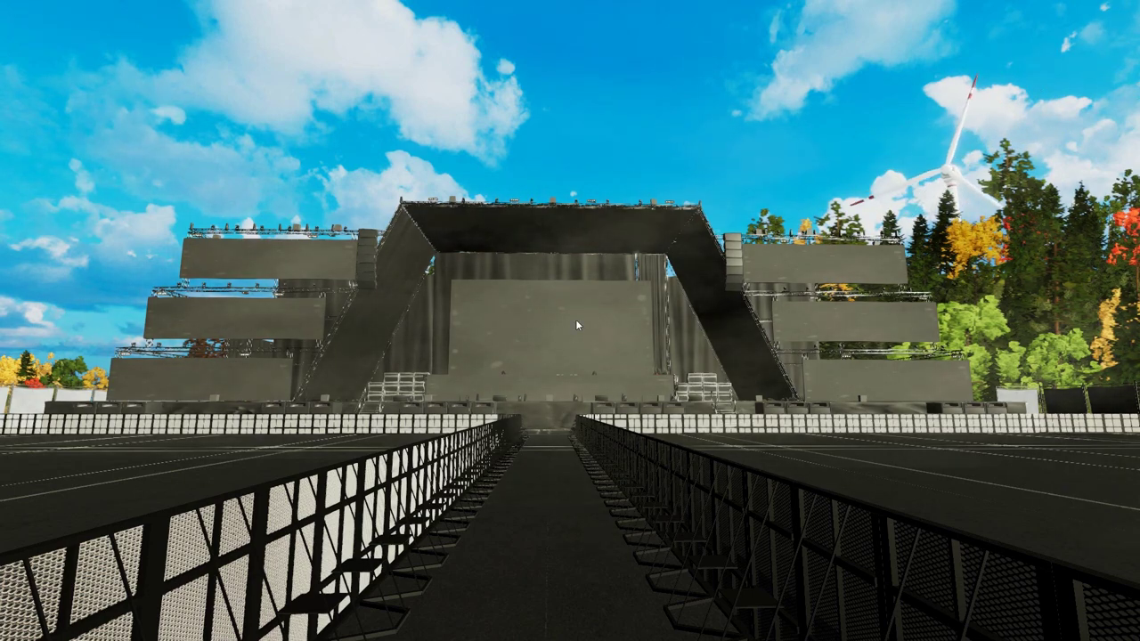
- Open the Video Manager for the stage screens
key("v")
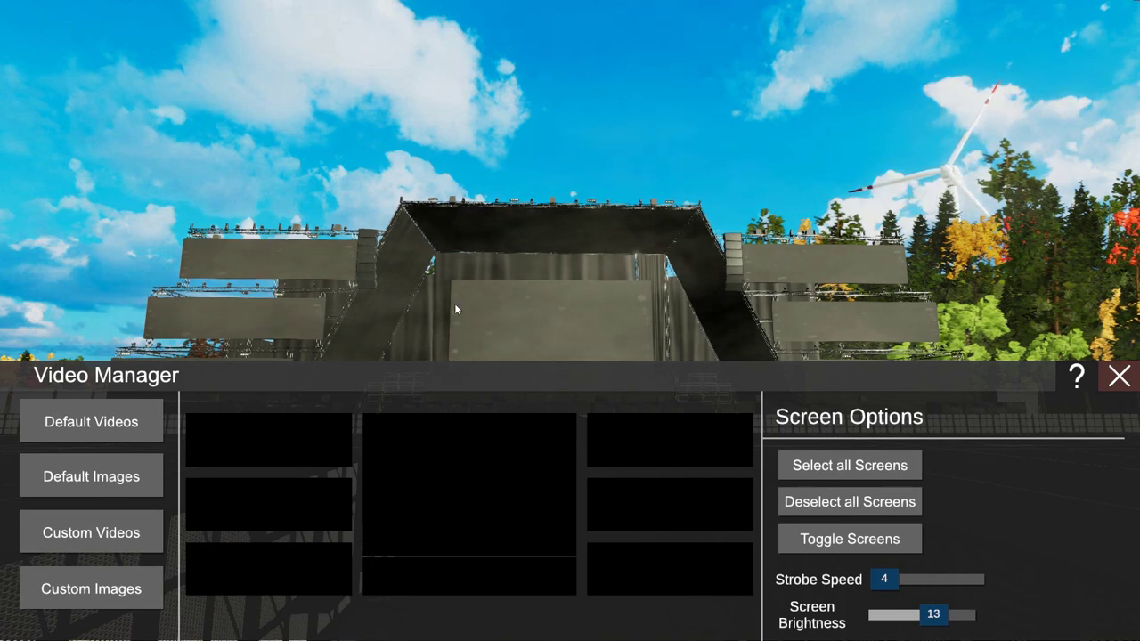
scroll(505, 327, "down", 3)
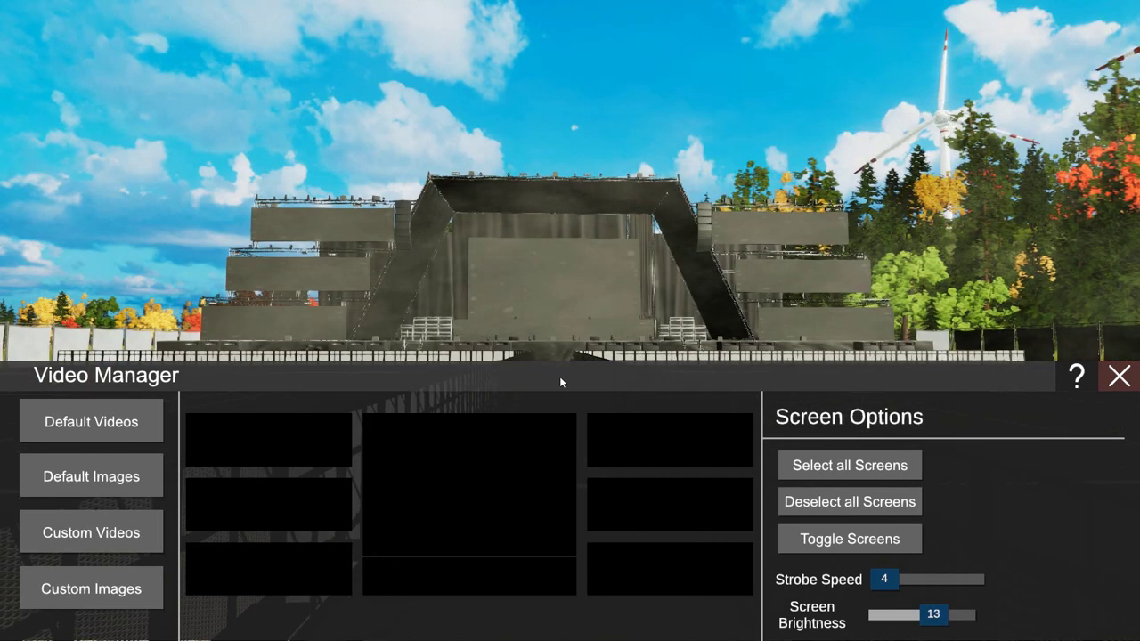
- Try selecting and deselecting all stage screens at once, including with the Toggle Screens option
left_click(875, 463)
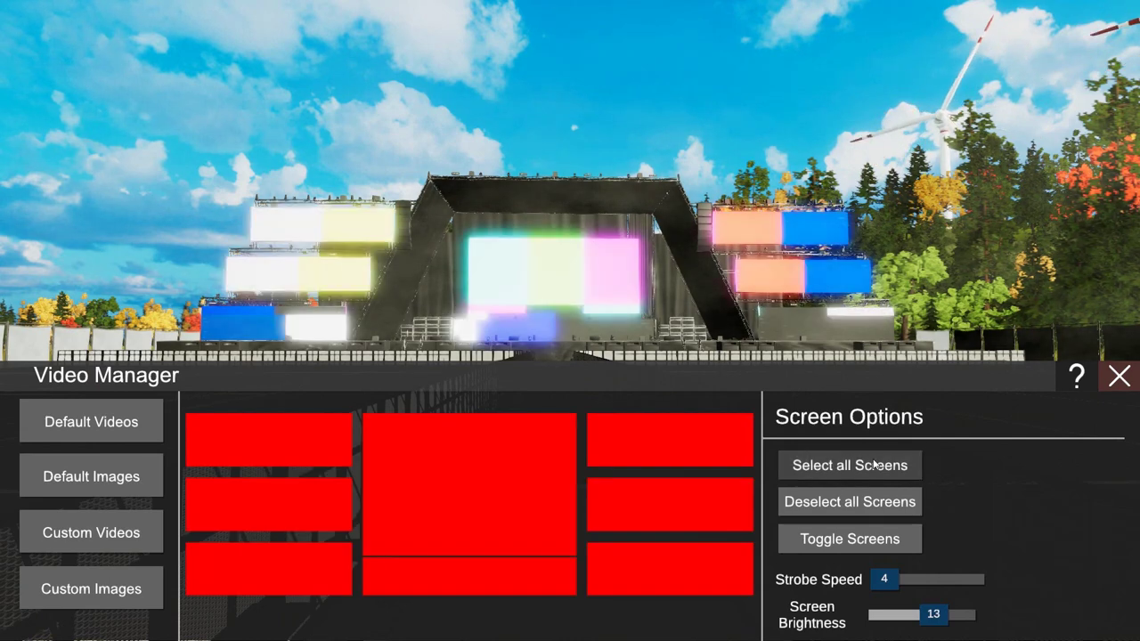
left_click(873, 503)
left_click(873, 542)
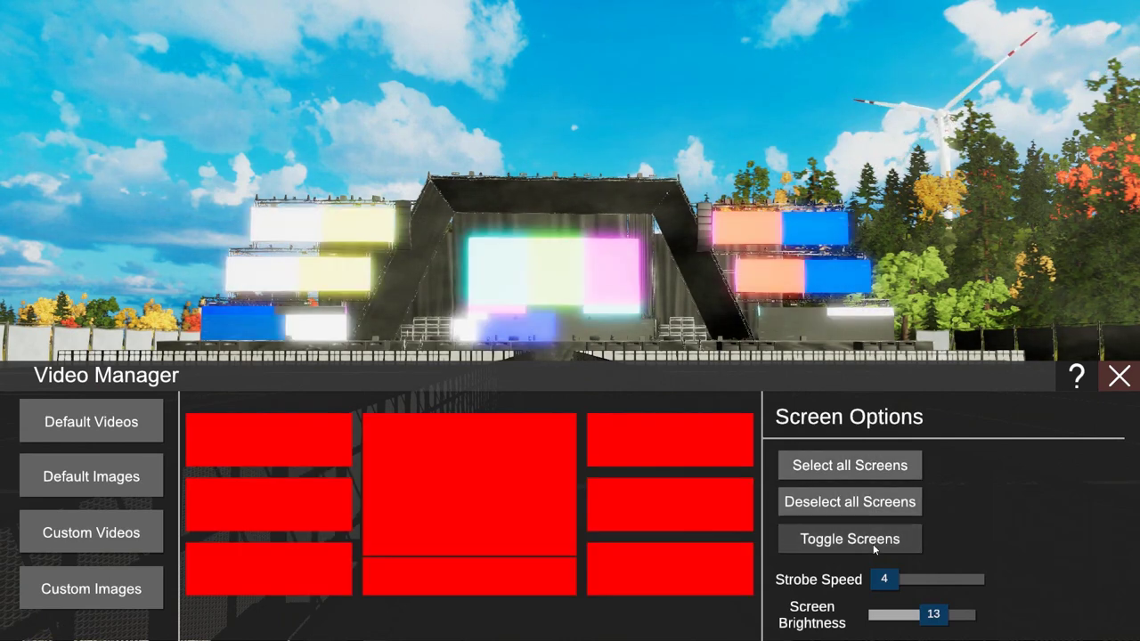
left_click(873, 544)
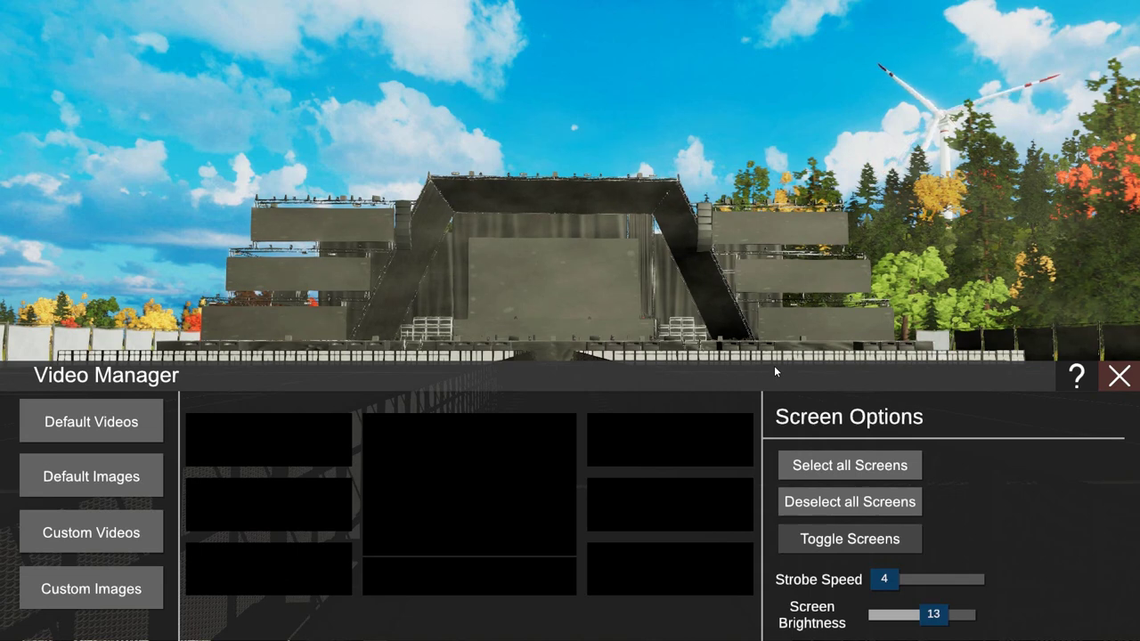
- Select the stage screens individually: the three on each side, the large central screen and the strip below it
left_click(709, 434)
left_click(706, 509)
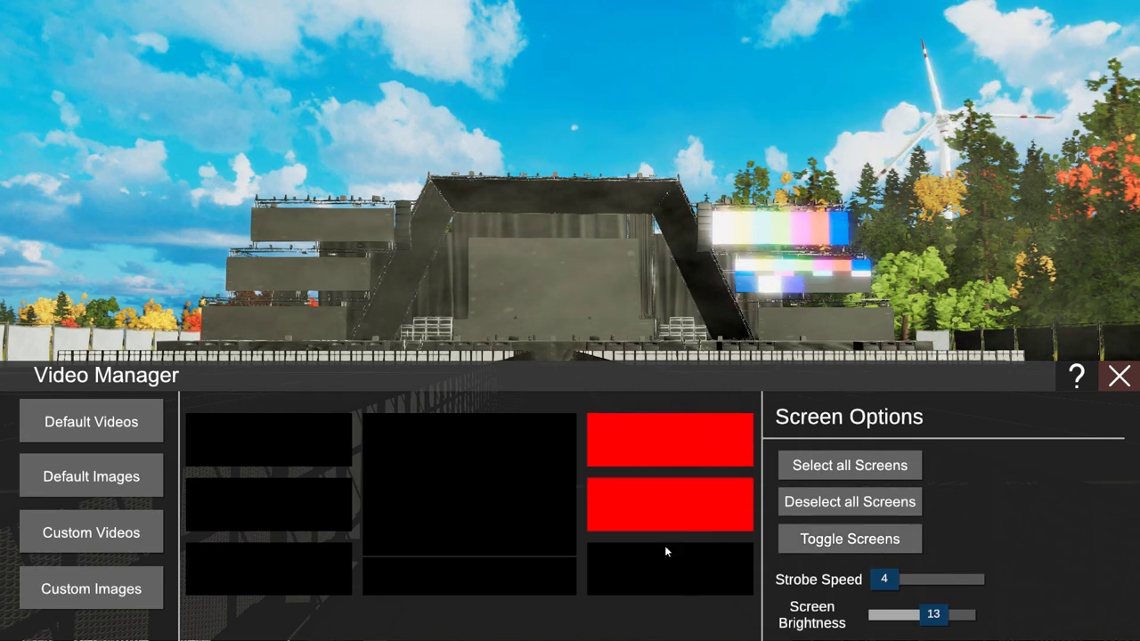
left_click(664, 546)
left_click(338, 451)
left_click(328, 508)
left_click(325, 561)
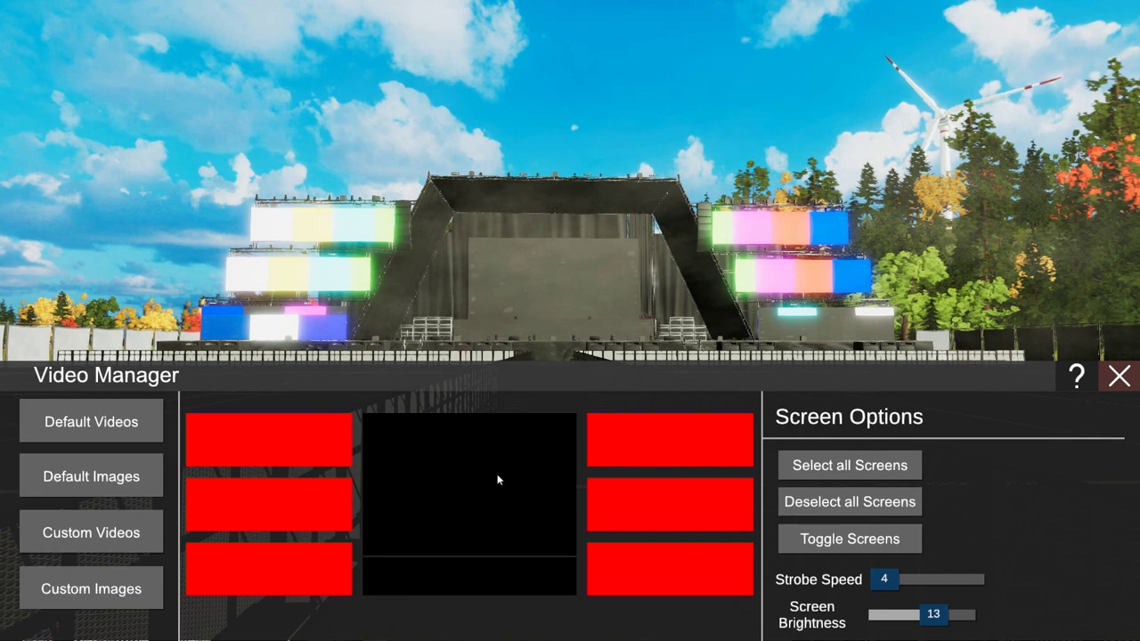
left_click(526, 508)
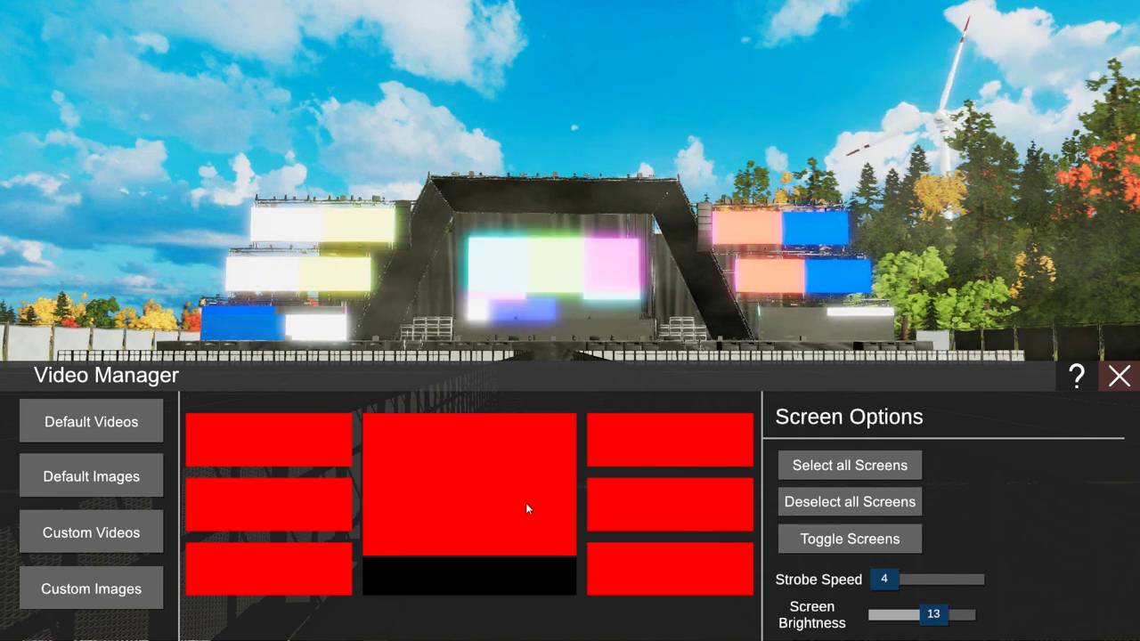
left_click(539, 580)
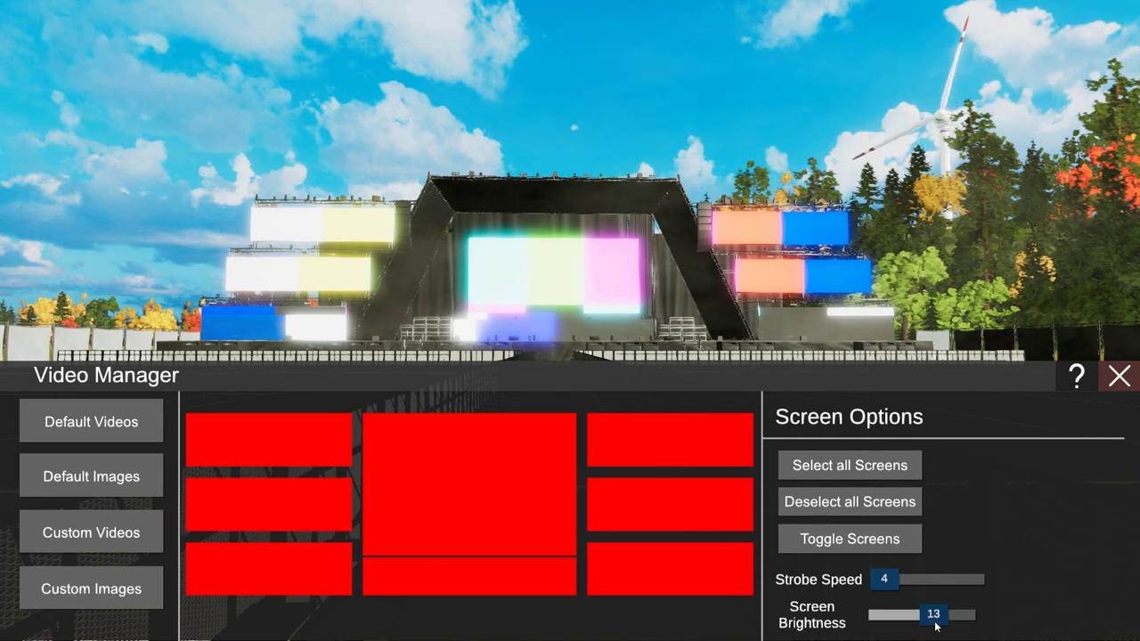
- Set the screen brightness to 7 and try adjusting the strobe speed
left_click_drag(935, 626, 910, 620)
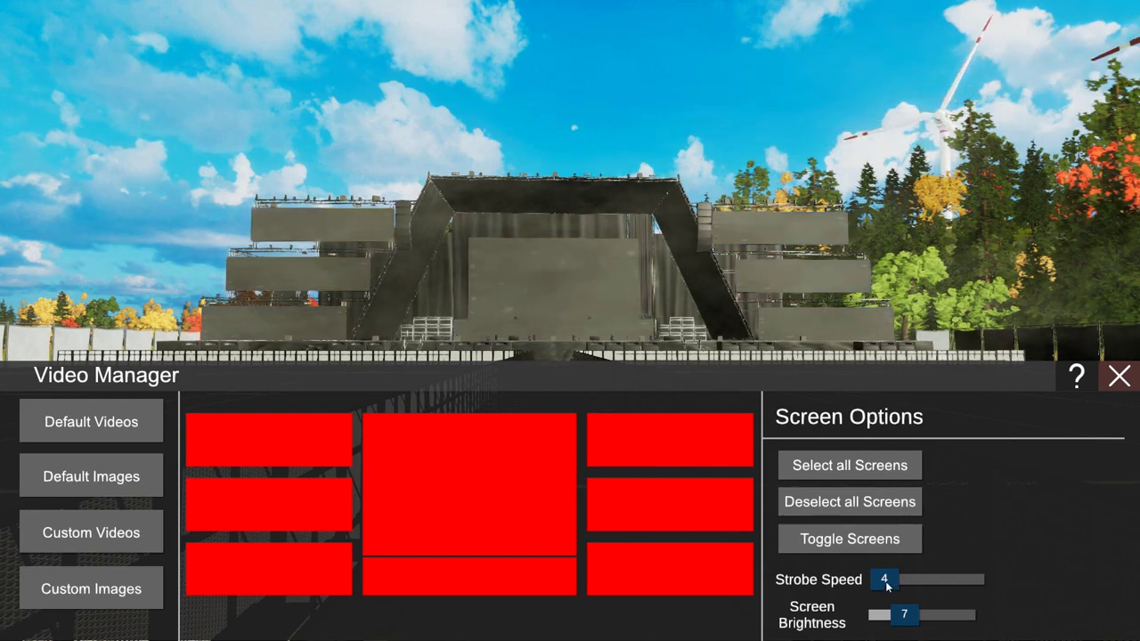
mouse_move(887, 580)
left_mouse_down()
mouse_move(976, 585)
mouse_move(874, 585)
left_mouse_up()
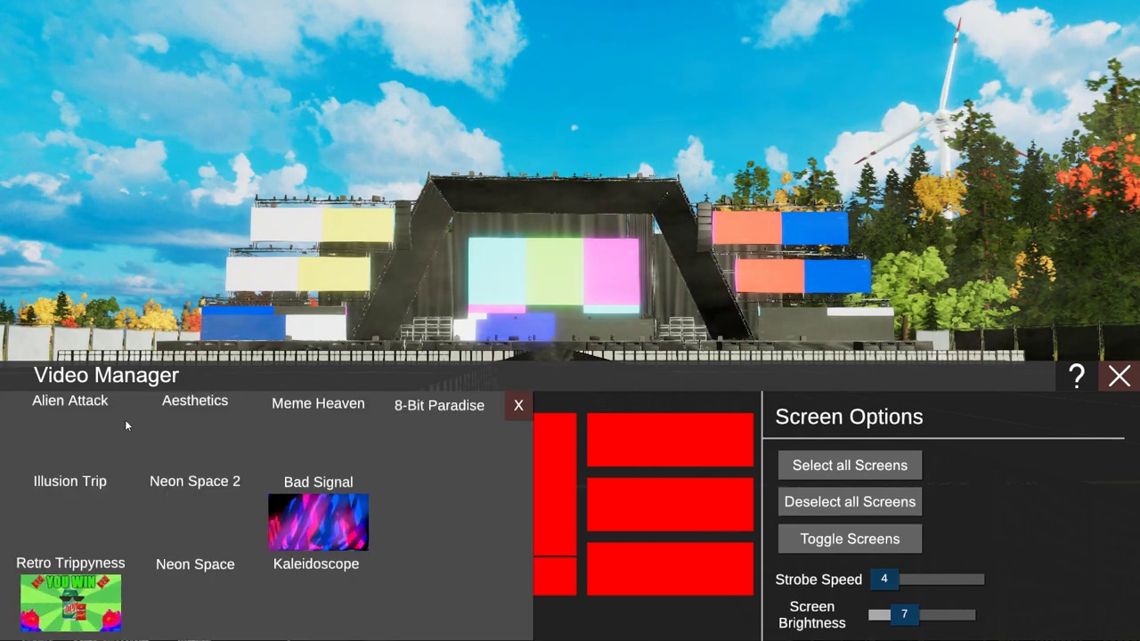
- Try default videos such as Aesthetics, Neon Space 2 and Bad Signal on the selected screens, closing the default video list when done
left_click(110, 426)
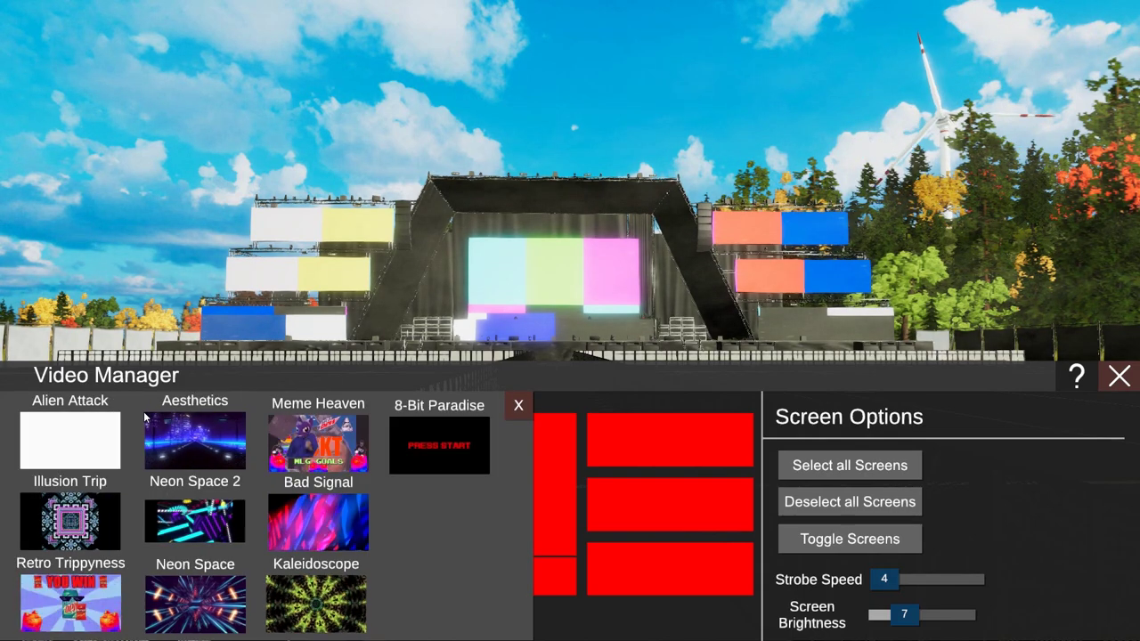
left_click(189, 438)
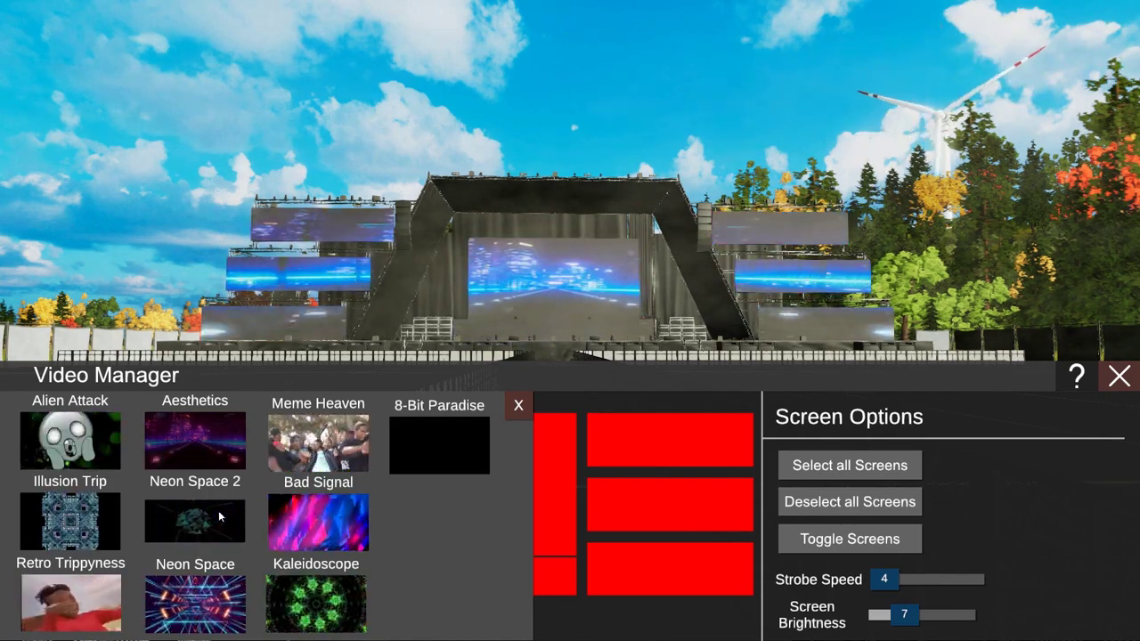
left_click(199, 598)
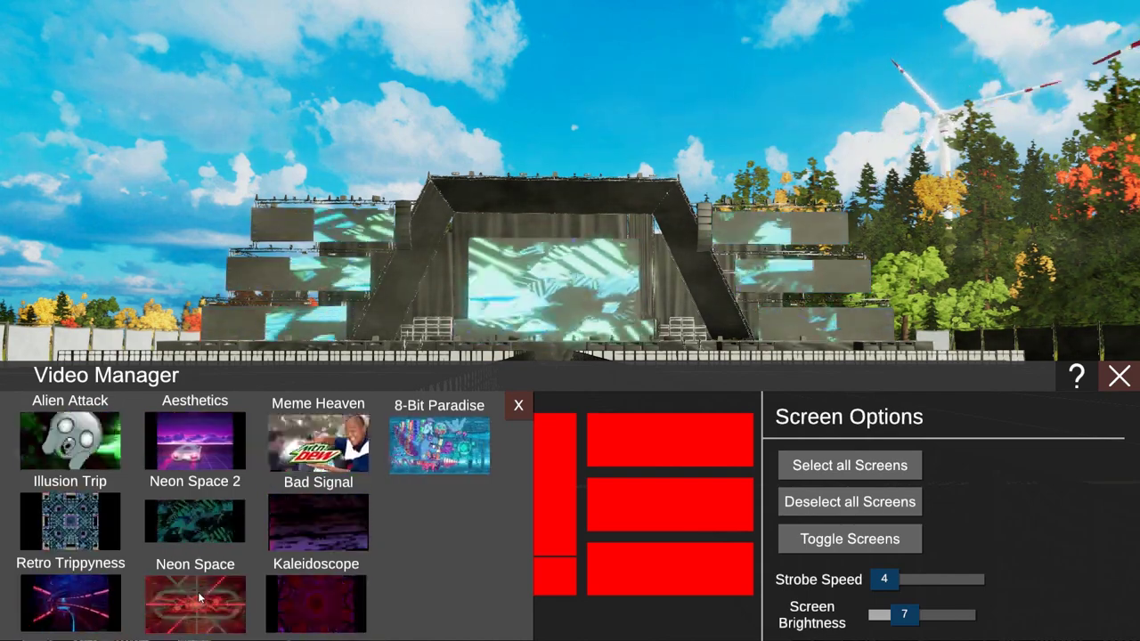
left_click(518, 405)
- Show the default images on the selected screens one after another: test card, grid, green and colour bars
left_click(117, 479)
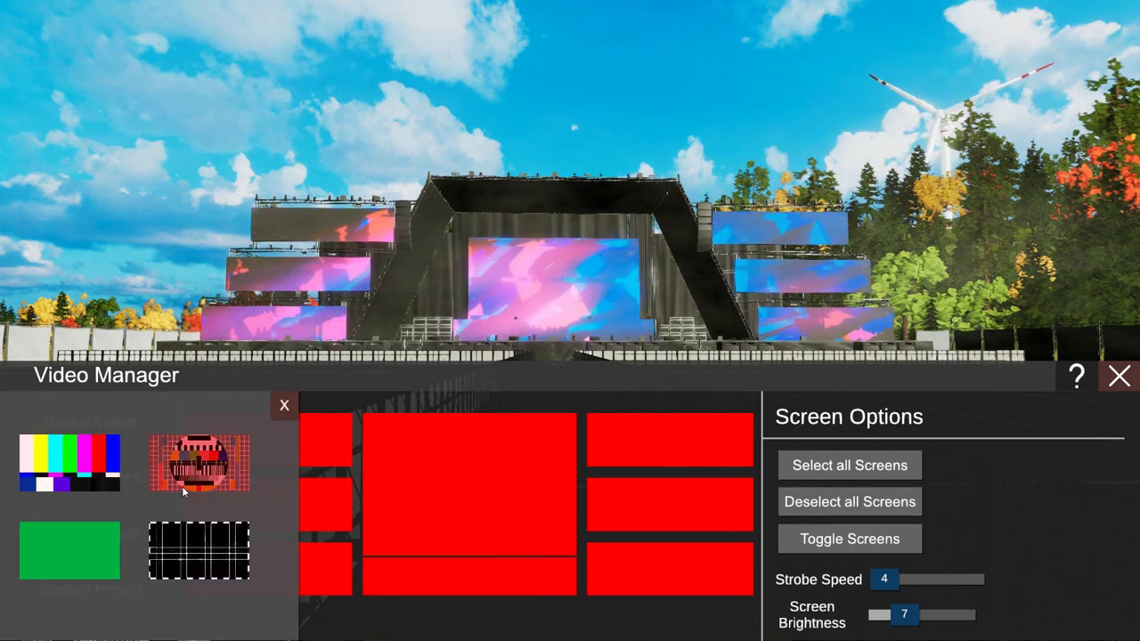
left_click(198, 463)
left_click(214, 548)
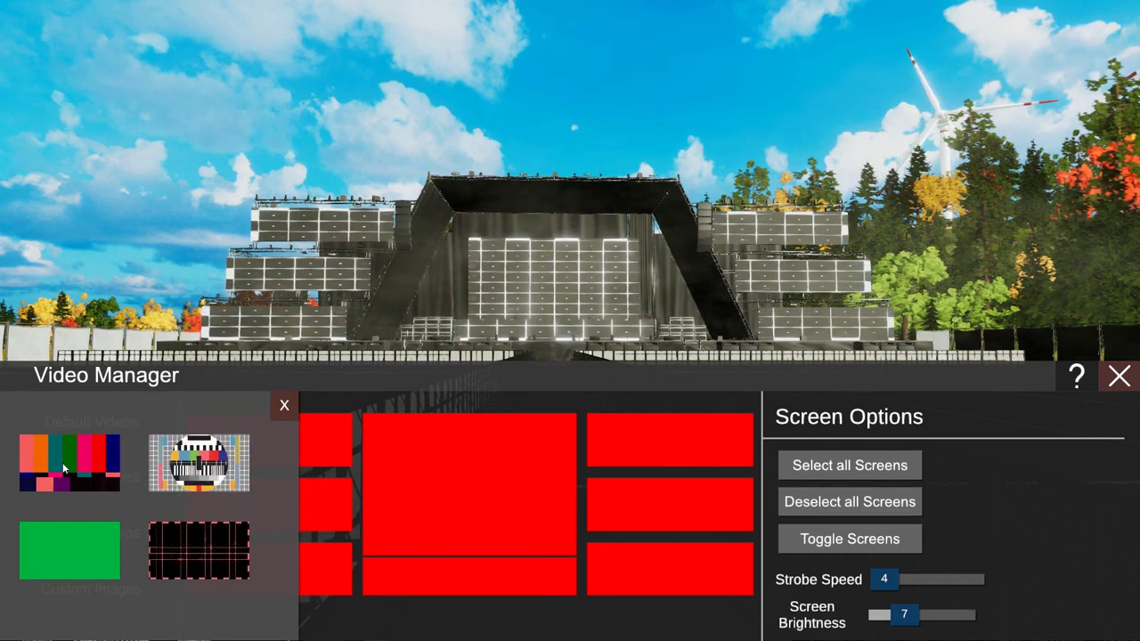
left_click(62, 462)
left_click(113, 557)
left_click(69, 462)
left_click(284, 405)
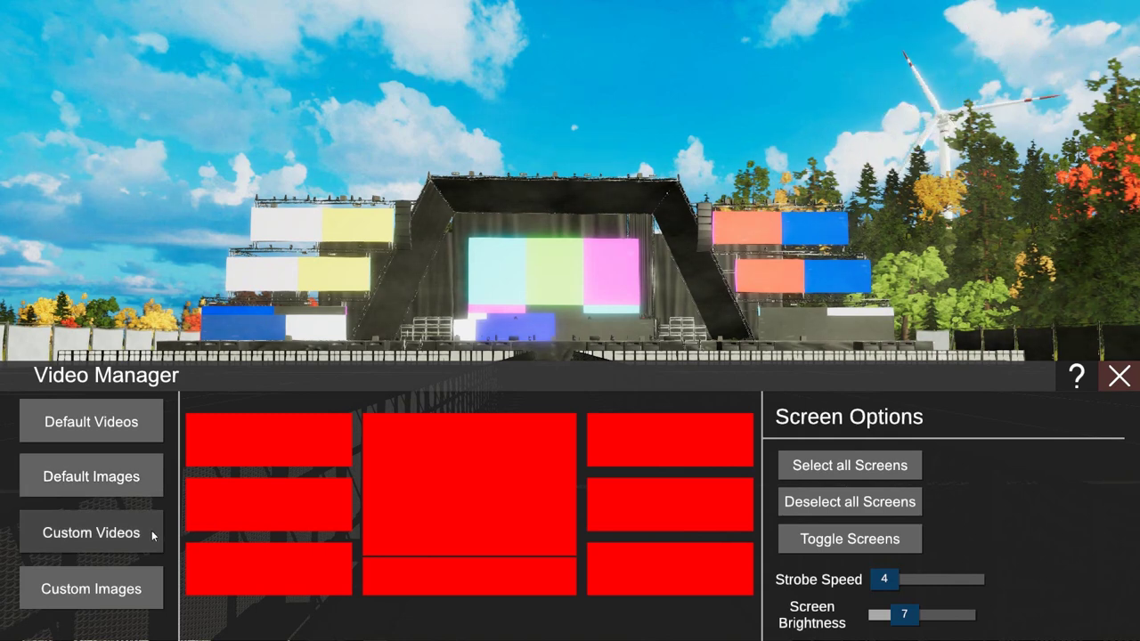
- Check the custom images list for available files and close it
left_click(131, 592)
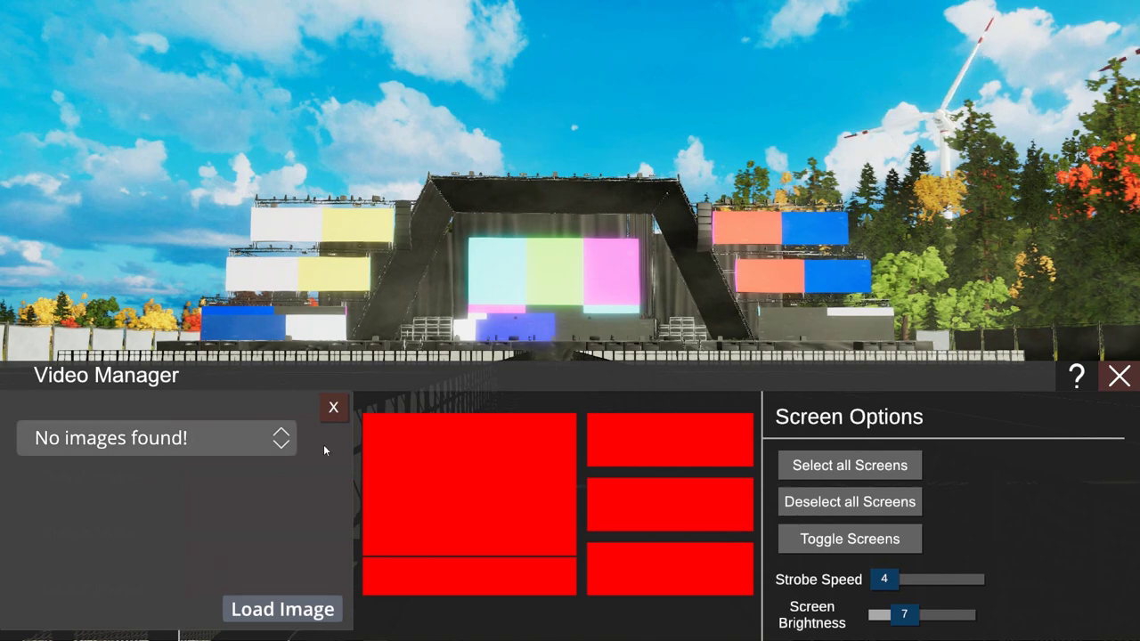
left_click(242, 437)
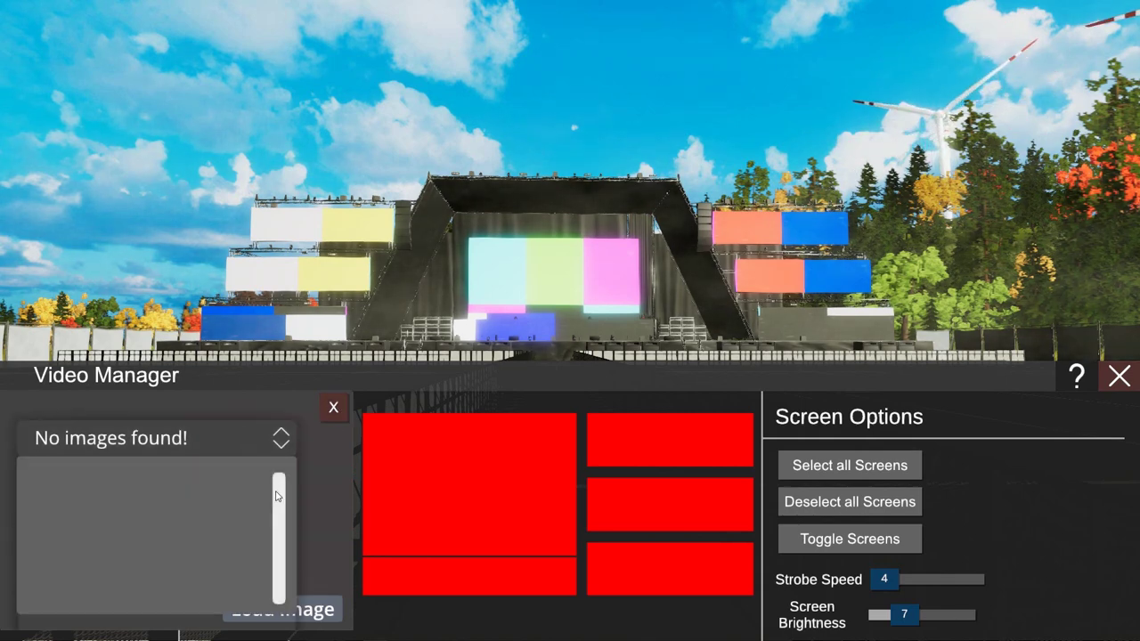
left_click(356, 409)
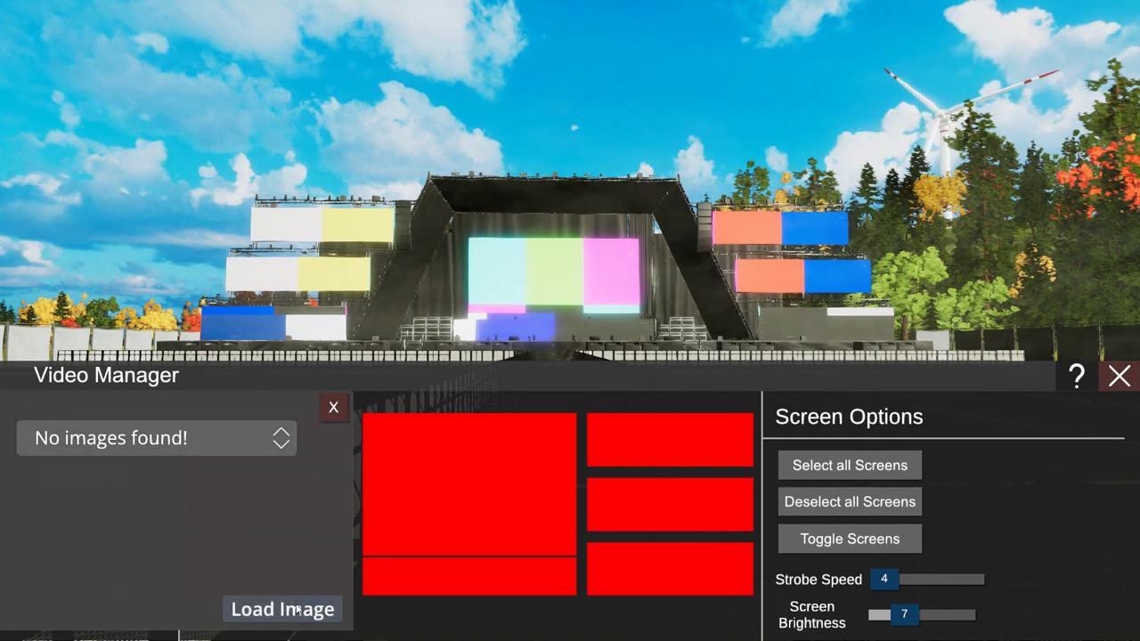
left_click(342, 407)
- Choose "LOUD ABOUT US - Goes Like NCS Release" from the custom videos
left_click(140, 534)
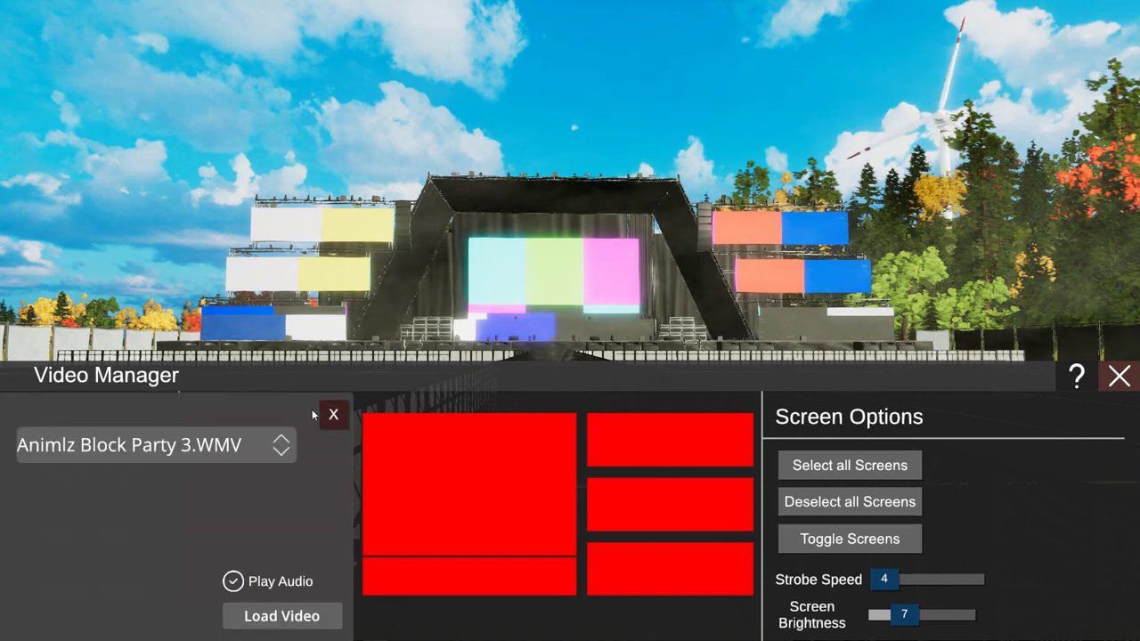
left_click(258, 445)
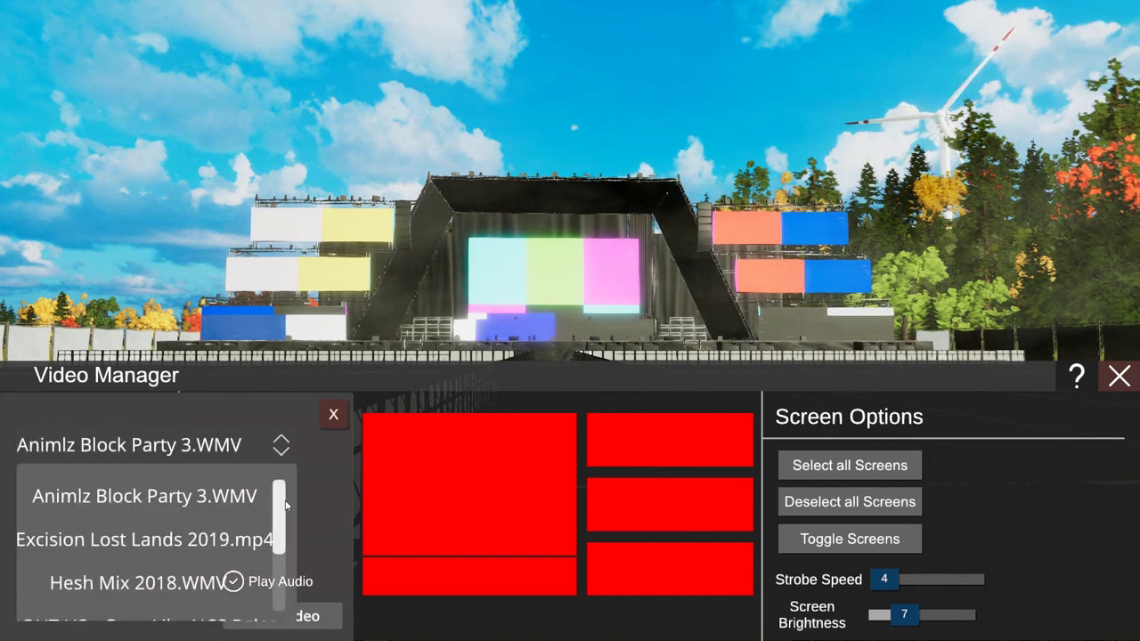
left_click_drag(285, 505, 281, 553)
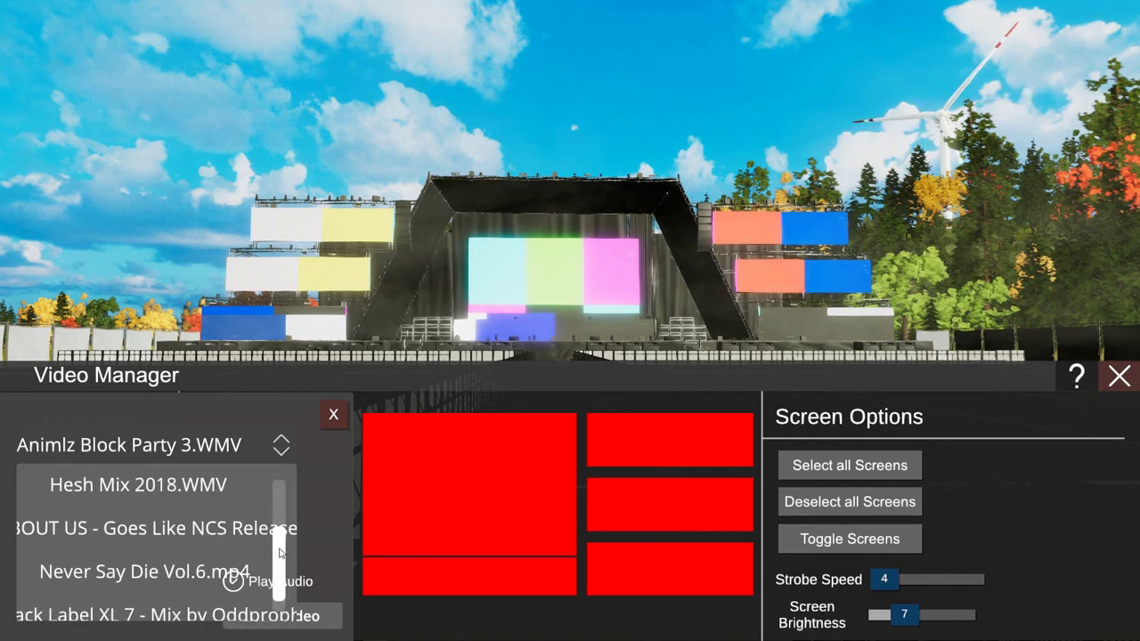
left_click(118, 529)
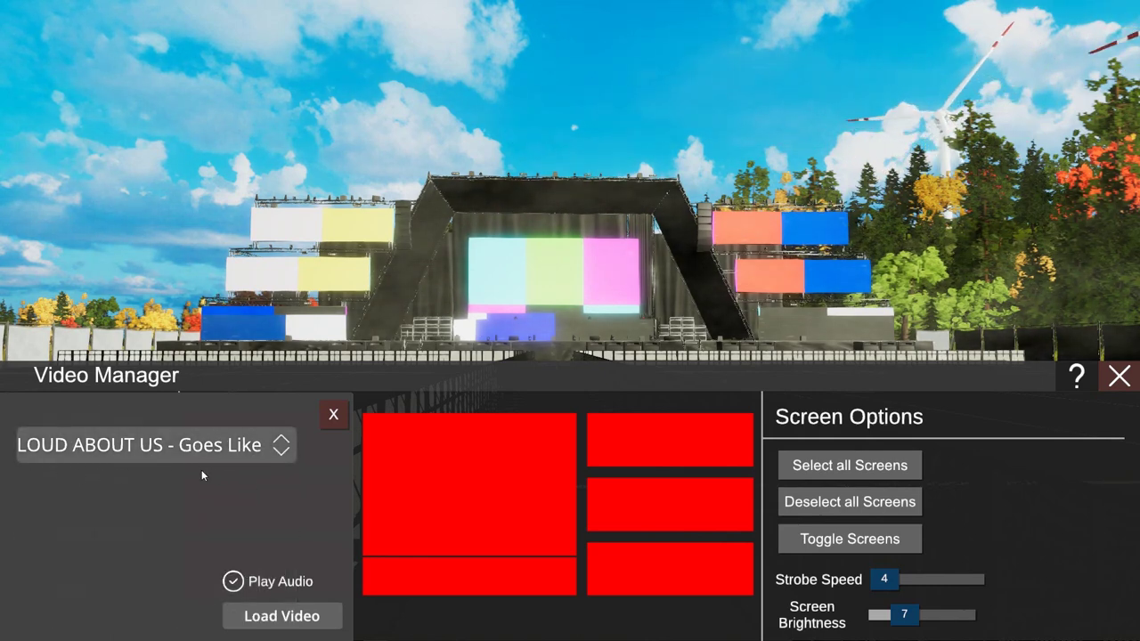
left_click(164, 455)
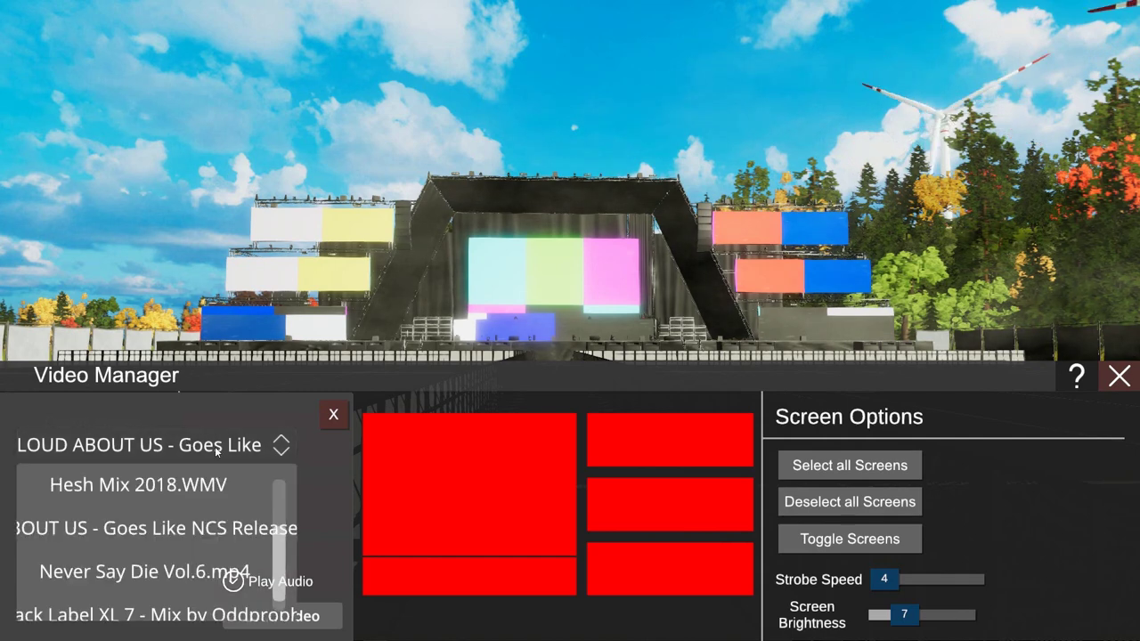
left_click(23, 469)
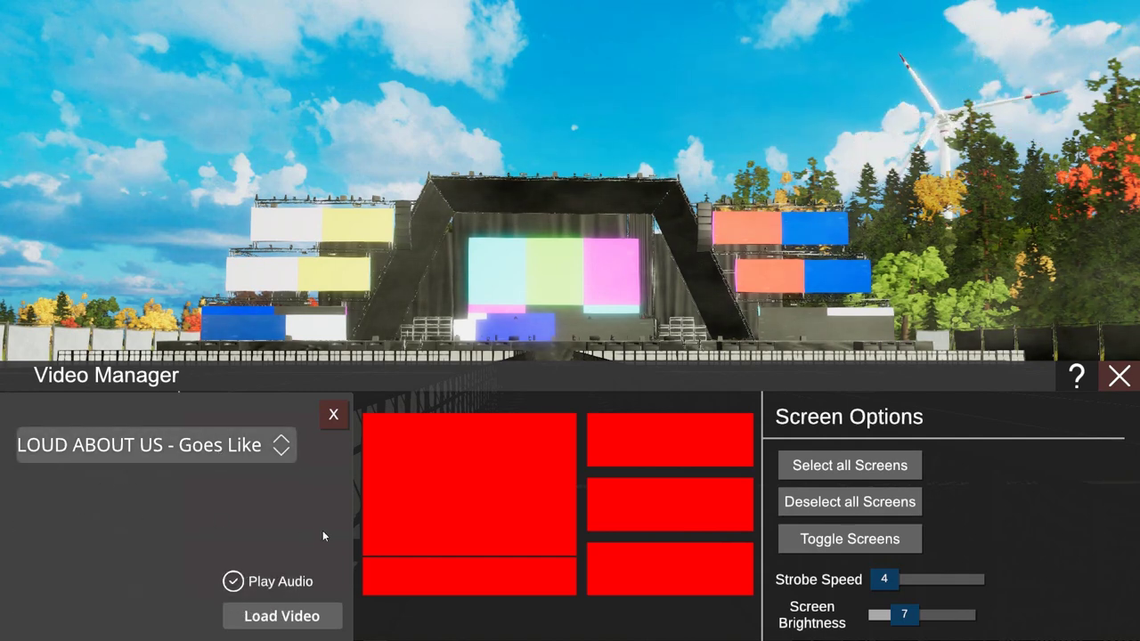
- Load the chosen custom video onto the selected screens with Play Audio enabled, and close the Video Manager
left_click(235, 580)
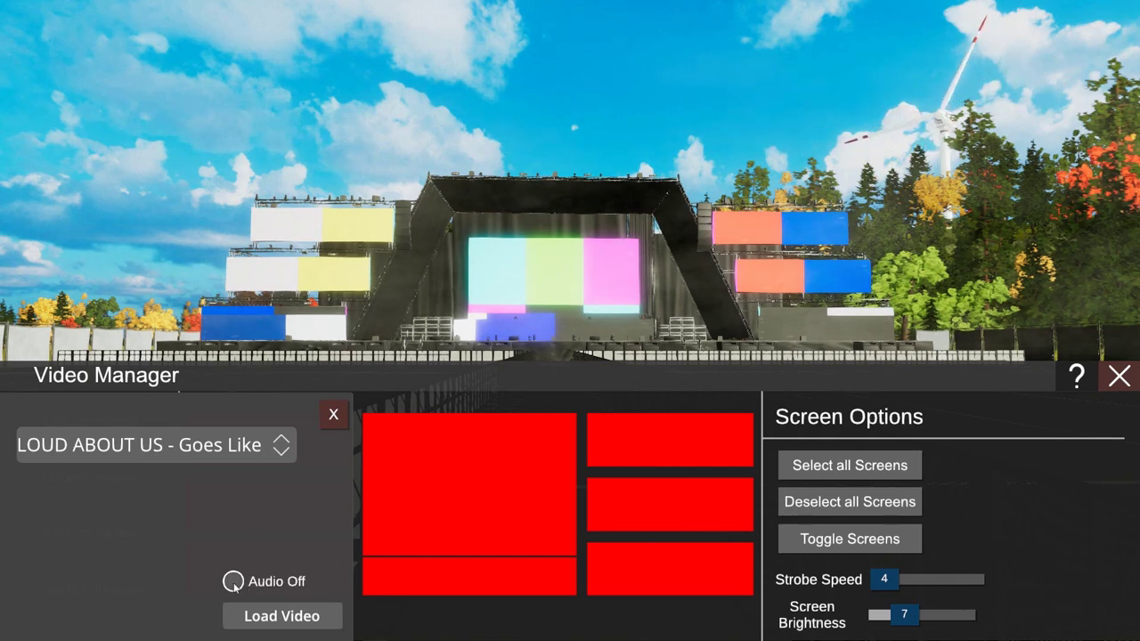
left_click(234, 582)
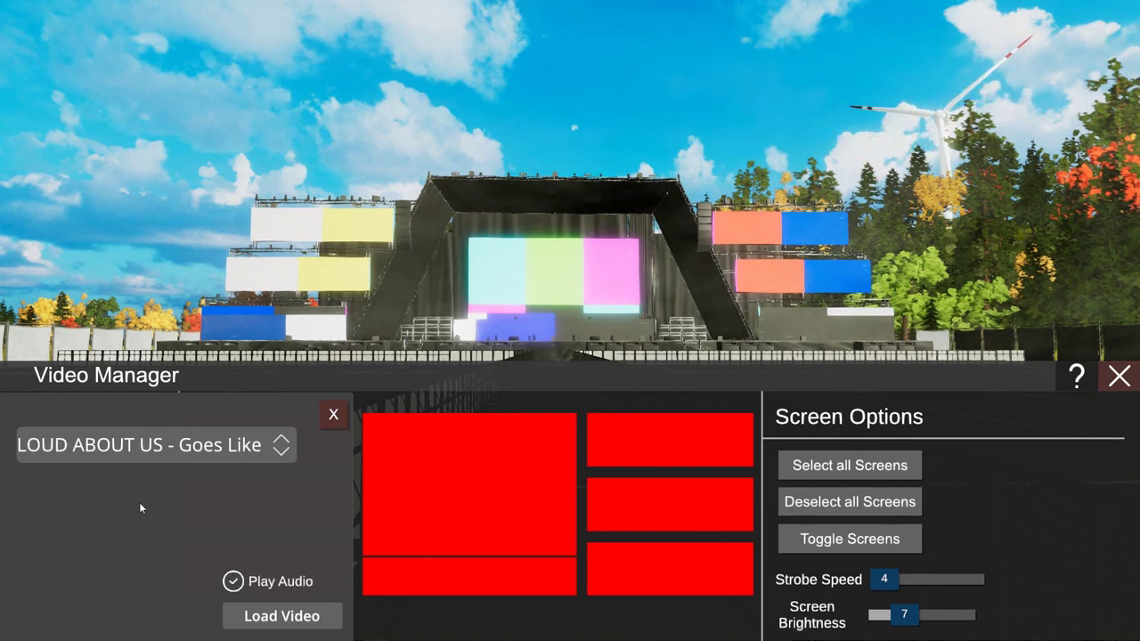
left_click(295, 618)
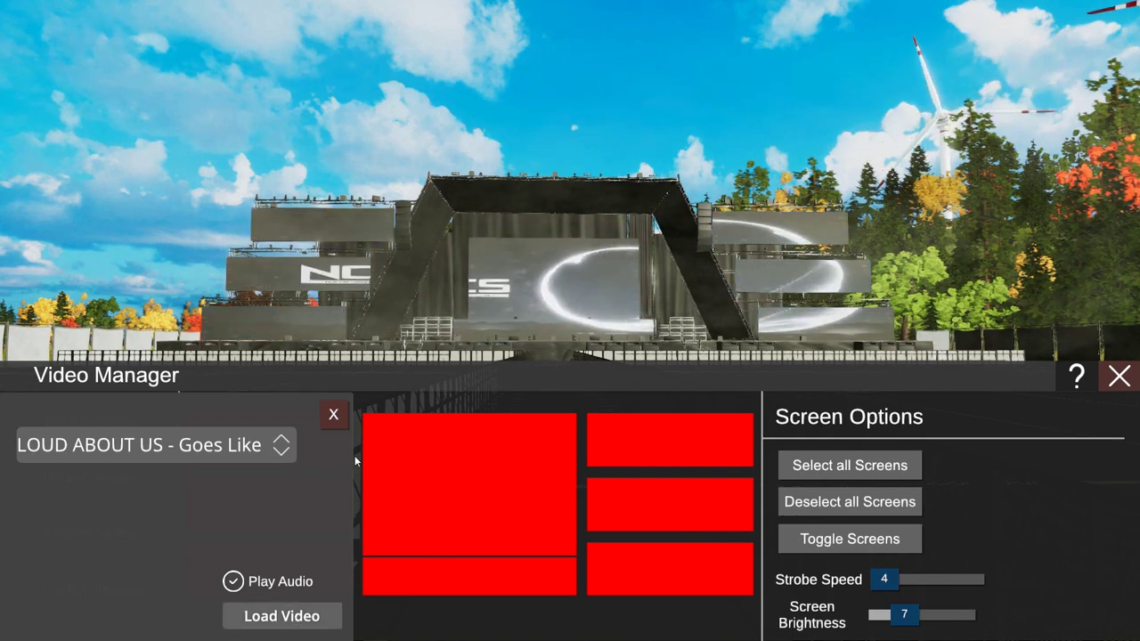
left_click(332, 414)
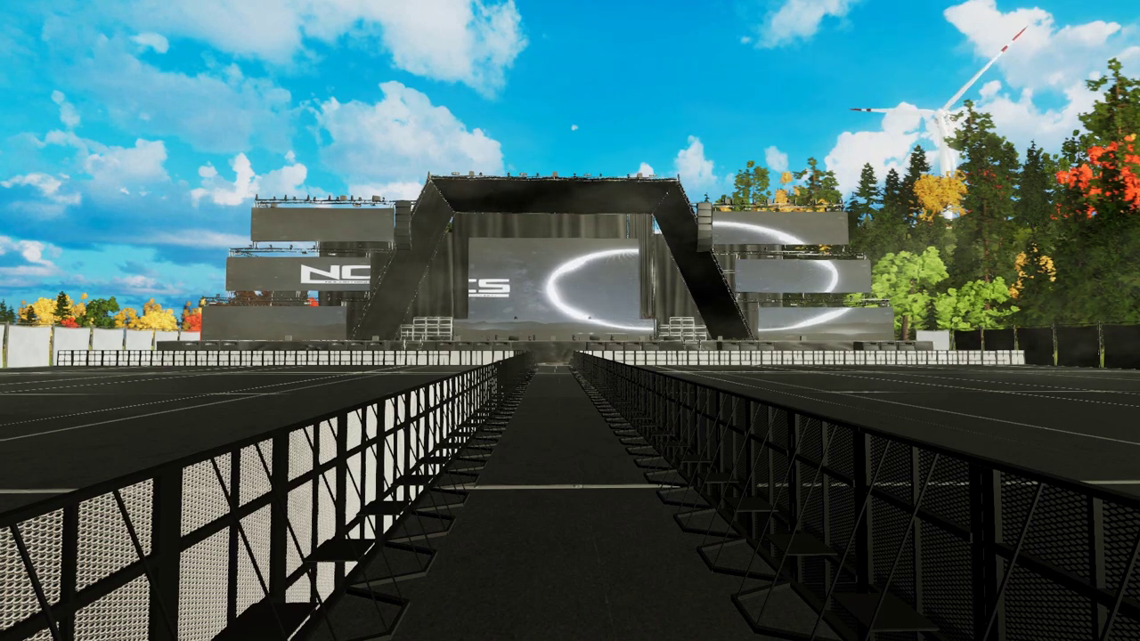
- Bring up the Video Player and seek the playing video forward to about 00:00:37
mouse_move(534, 377)
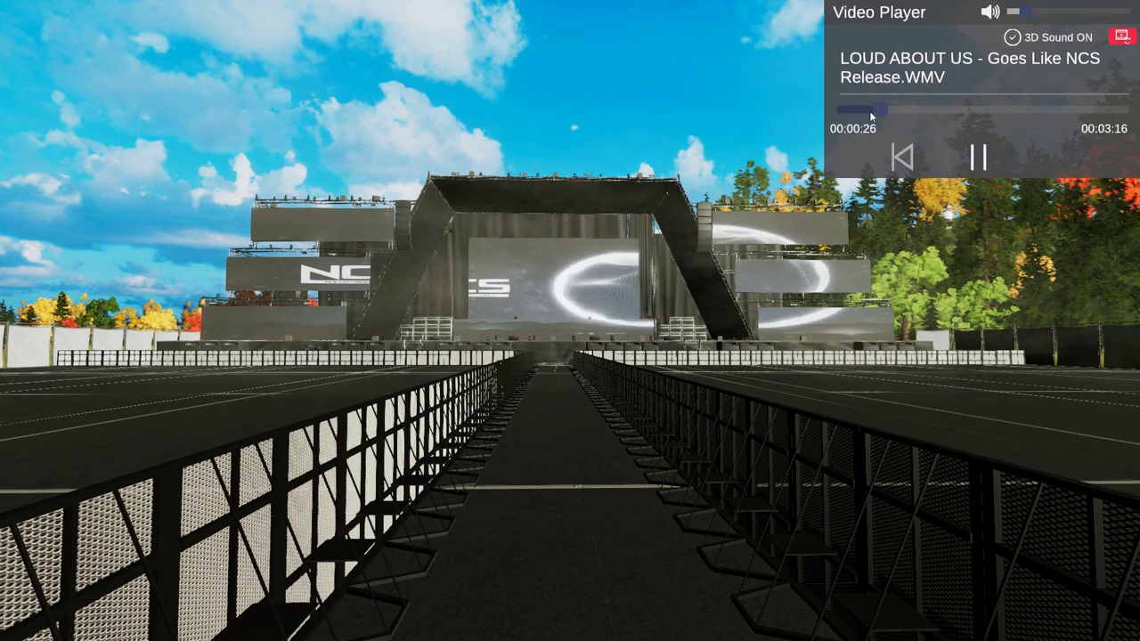
left_click_drag(874, 110, 897, 110)
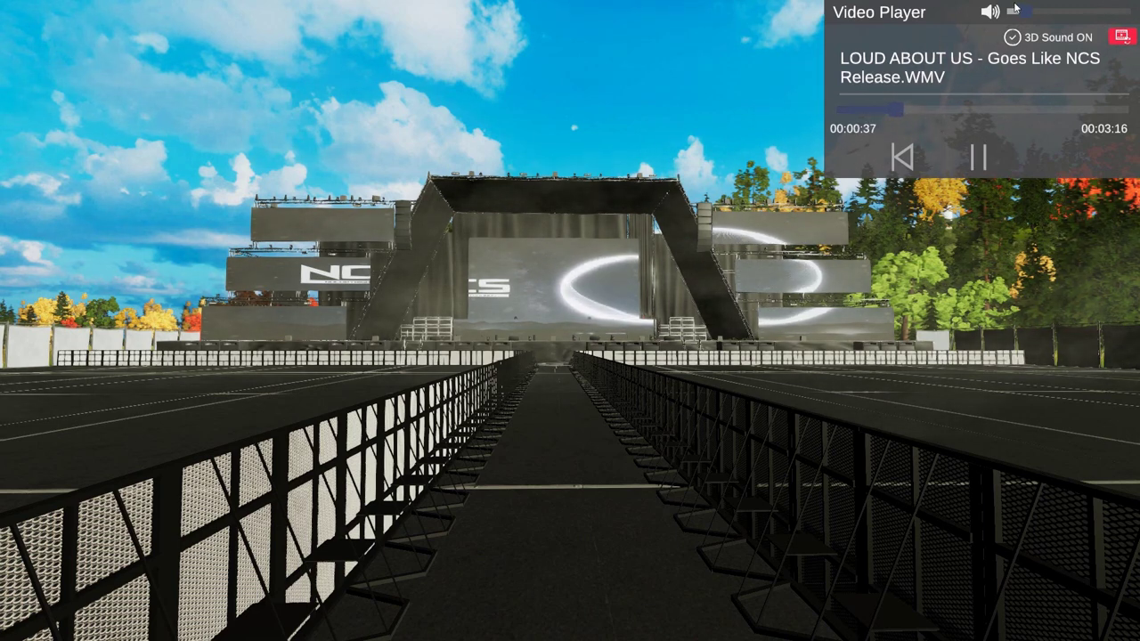
- Lower the video's playback volume slightly and turn 3D Sound off
mouse_move(1027, 14)
left_mouse_down()
mouse_move(1051, 14)
mouse_move(1022, 13)
left_mouse_up()
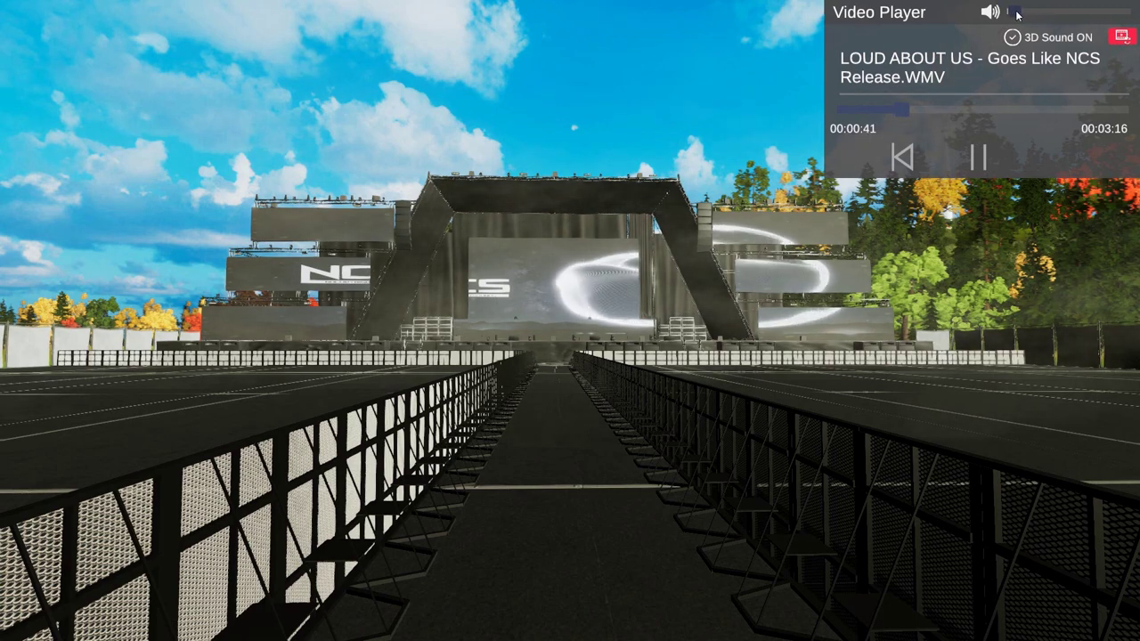
left_click(1021, 15)
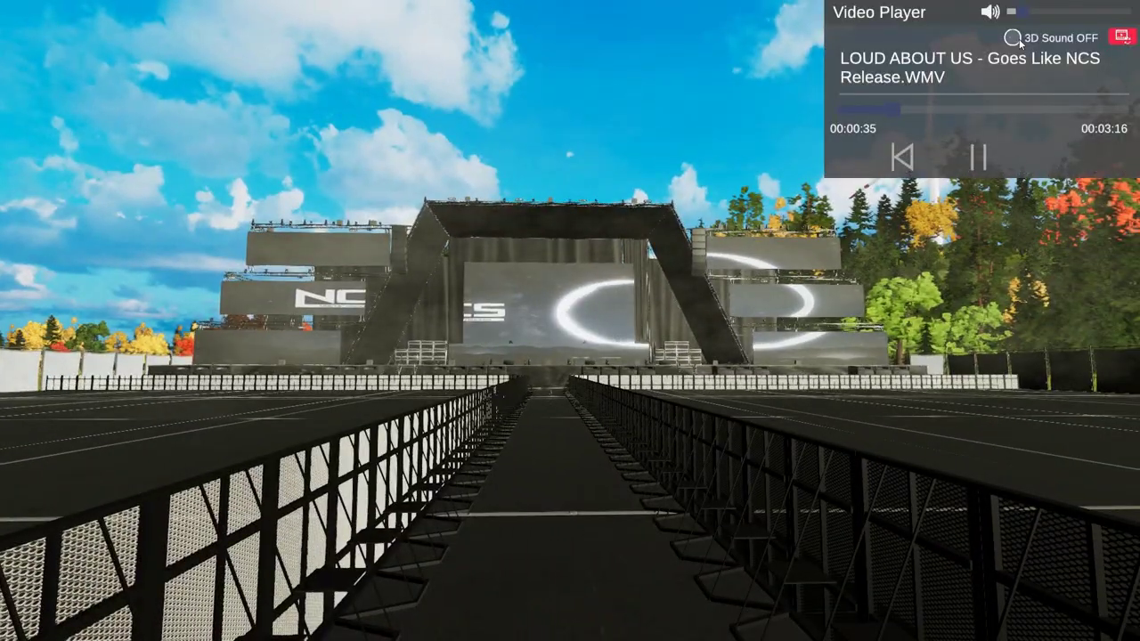
left_click(1121, 36)
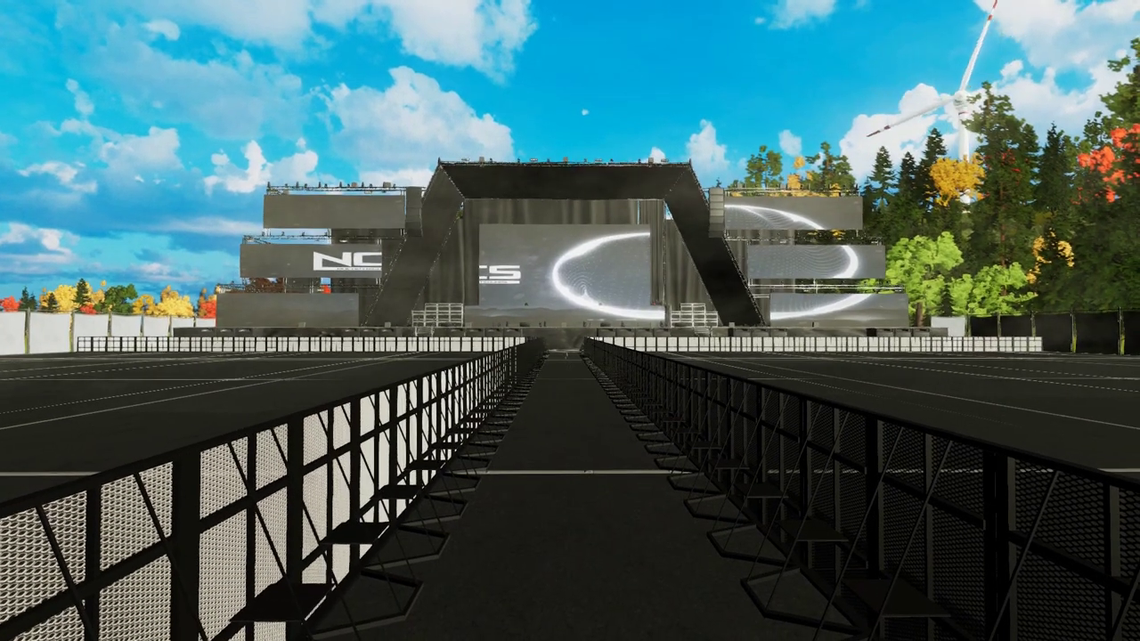
- Switch the scene's daytime to night and resume the stage view
key("Escape")
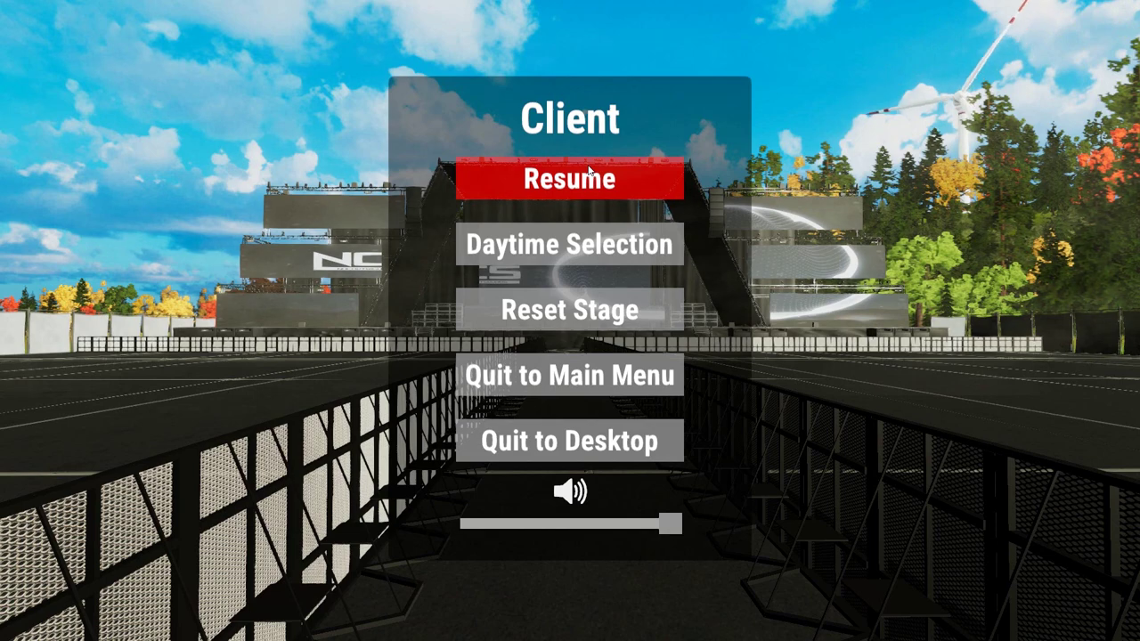
left_click(570, 244)
left_click(570, 365)
left_click(570, 442)
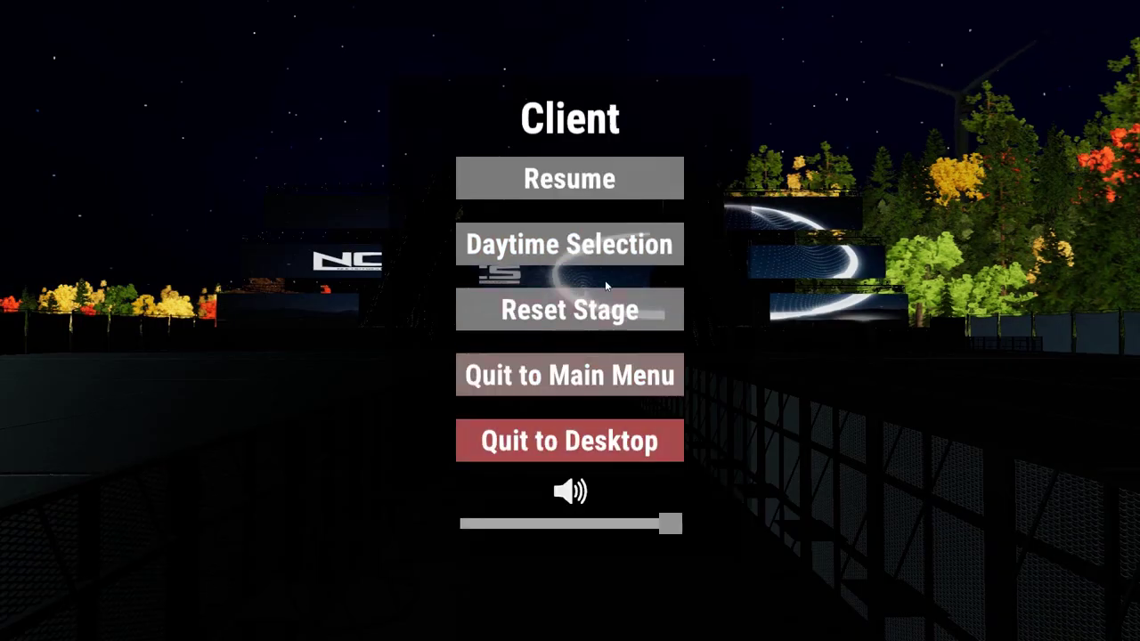
left_click(570, 178)
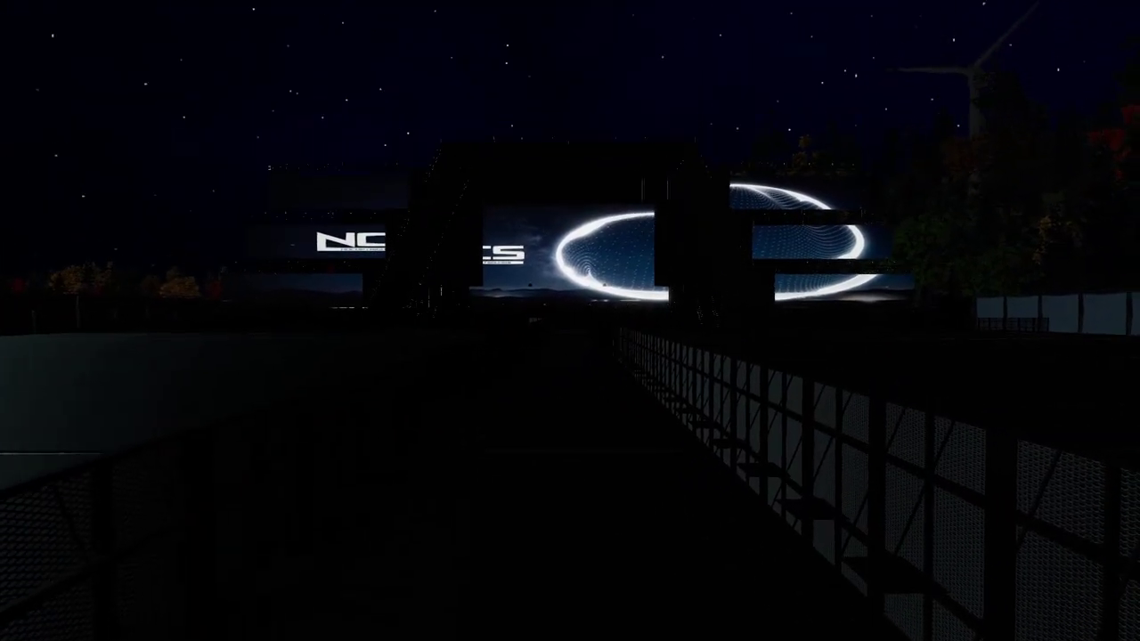
- Bring up the Light Manager and create a group from a mix of individual upper, middle and bottom lights
key("l")
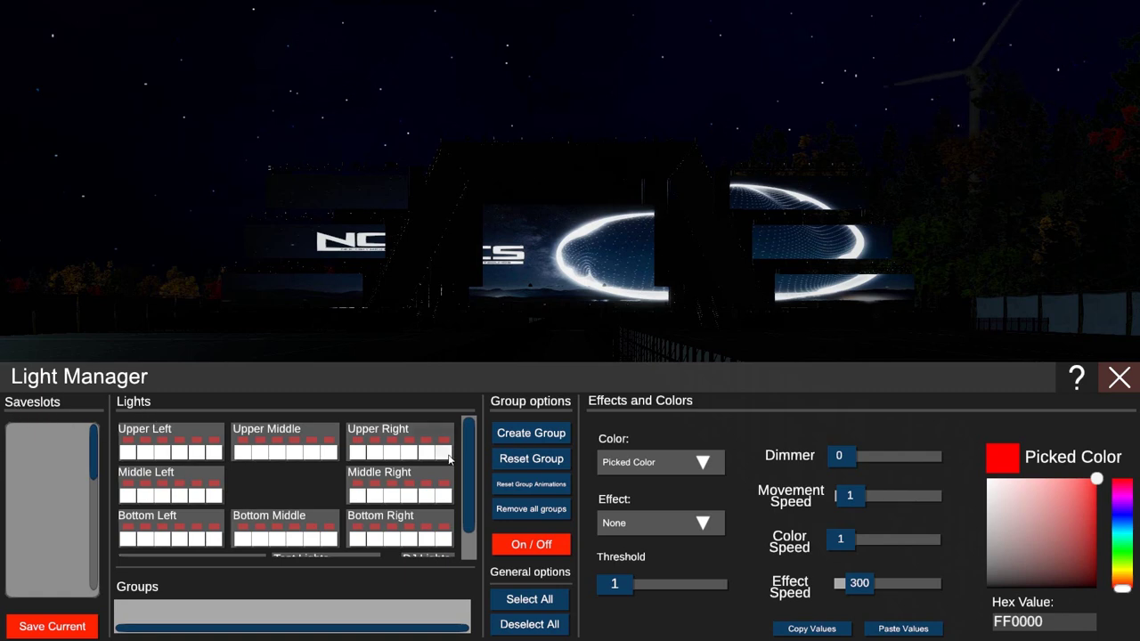
scroll(450, 463, "down", 2)
scroll(466, 434, "up", 2)
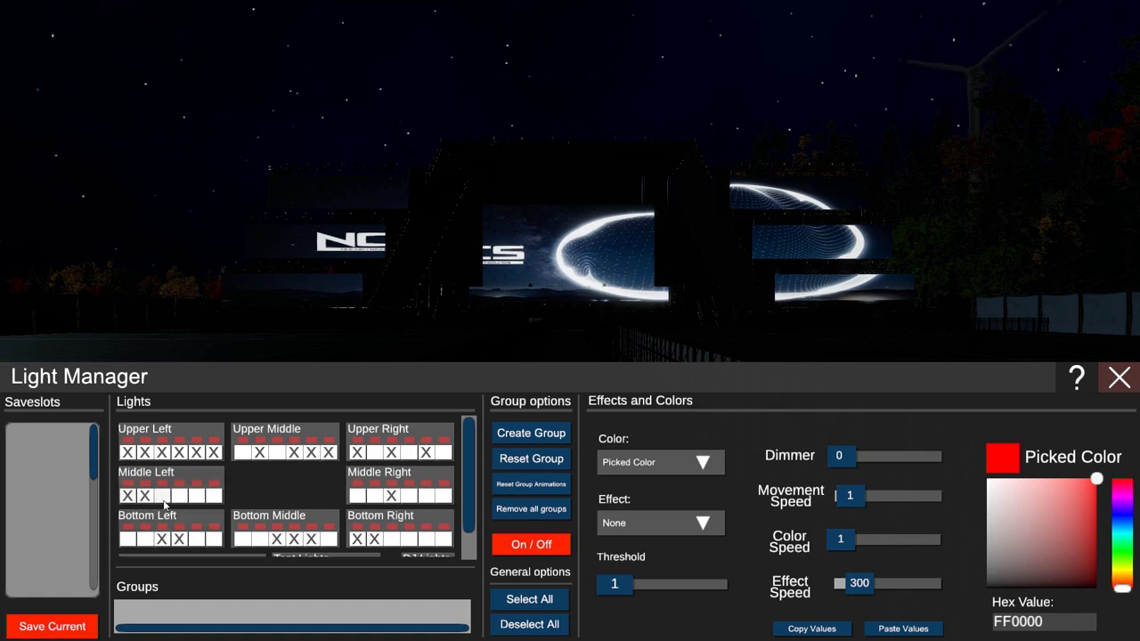
left_click(534, 434)
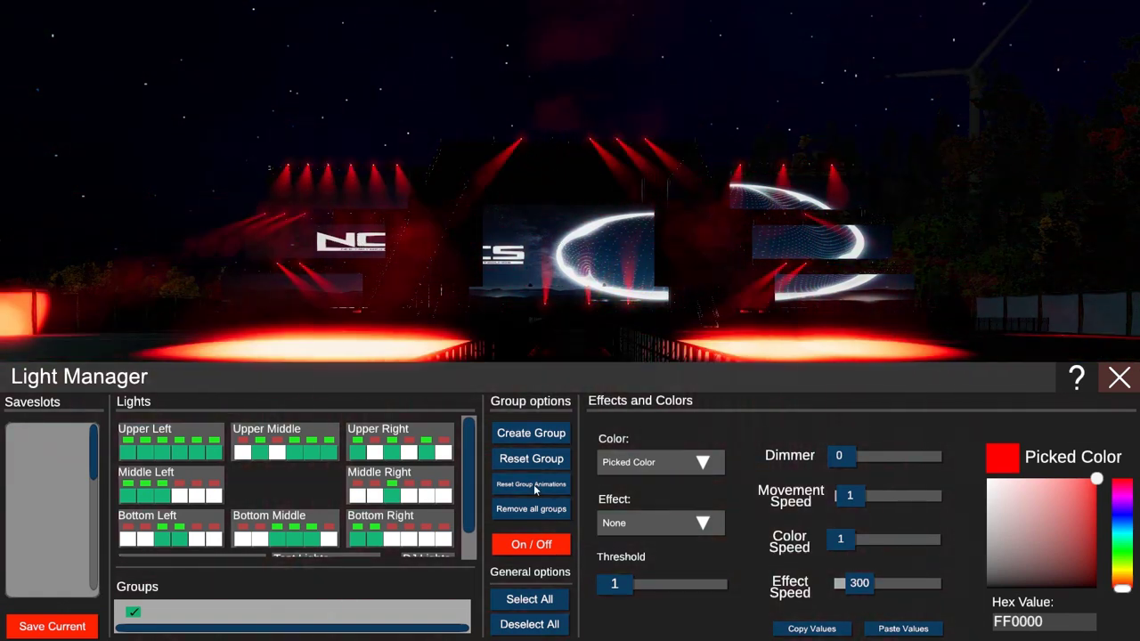
- Reset the light group's animations and settings, and remove all groups
left_click(533, 485)
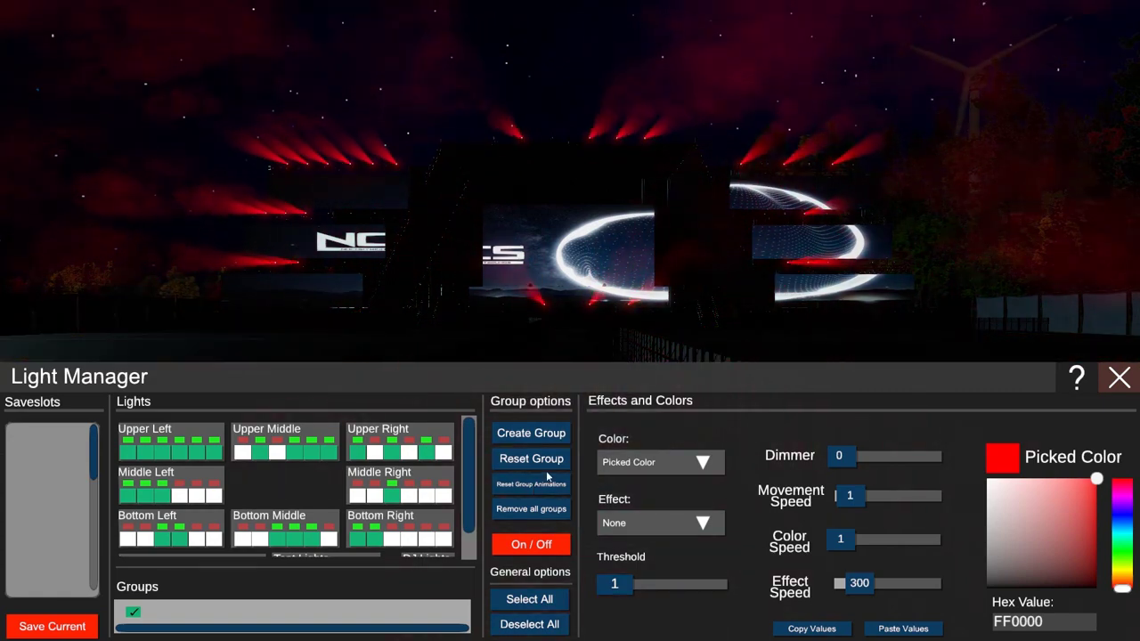
left_click(547, 460)
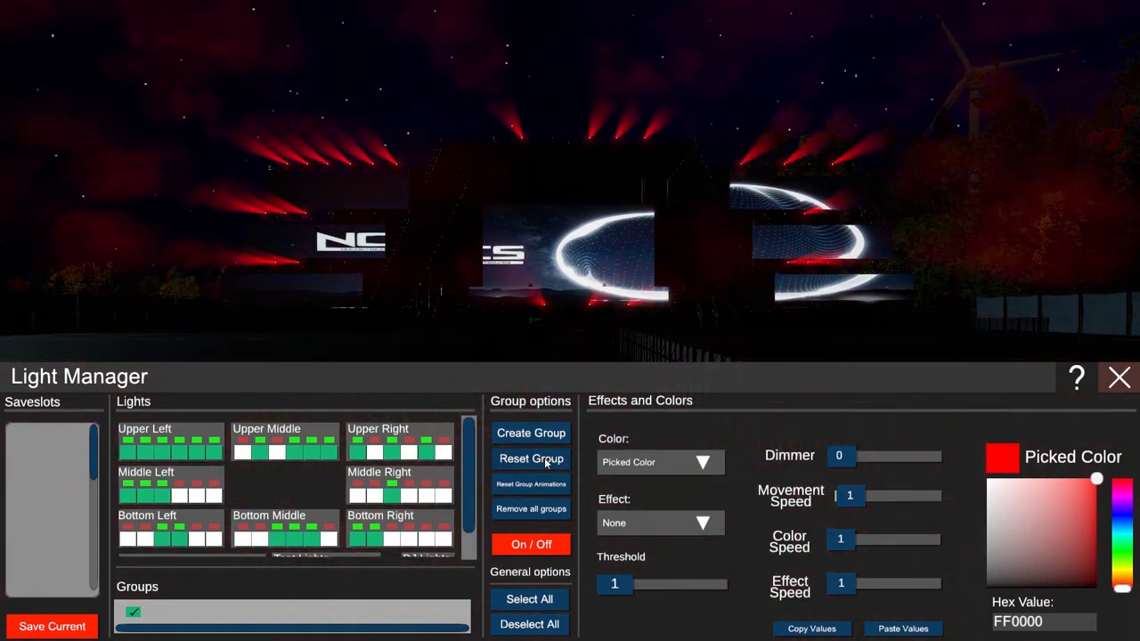
left_click(539, 510)
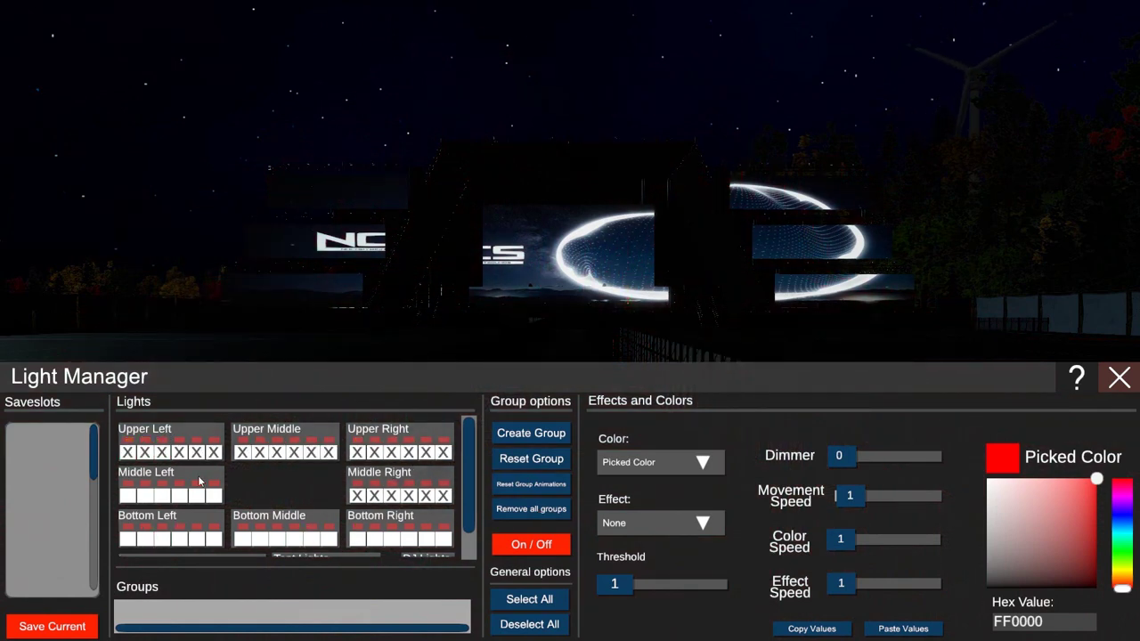
- Create one group from all upper, middle and bottom lights and reset the group's animations
left_click(533, 433)
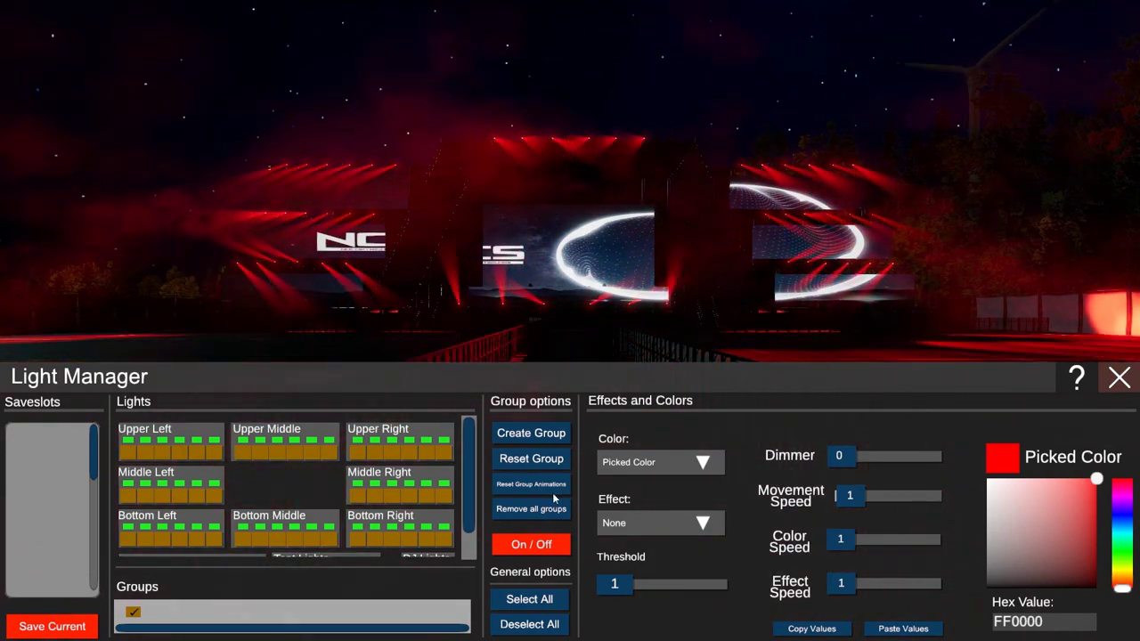
left_click(547, 486)
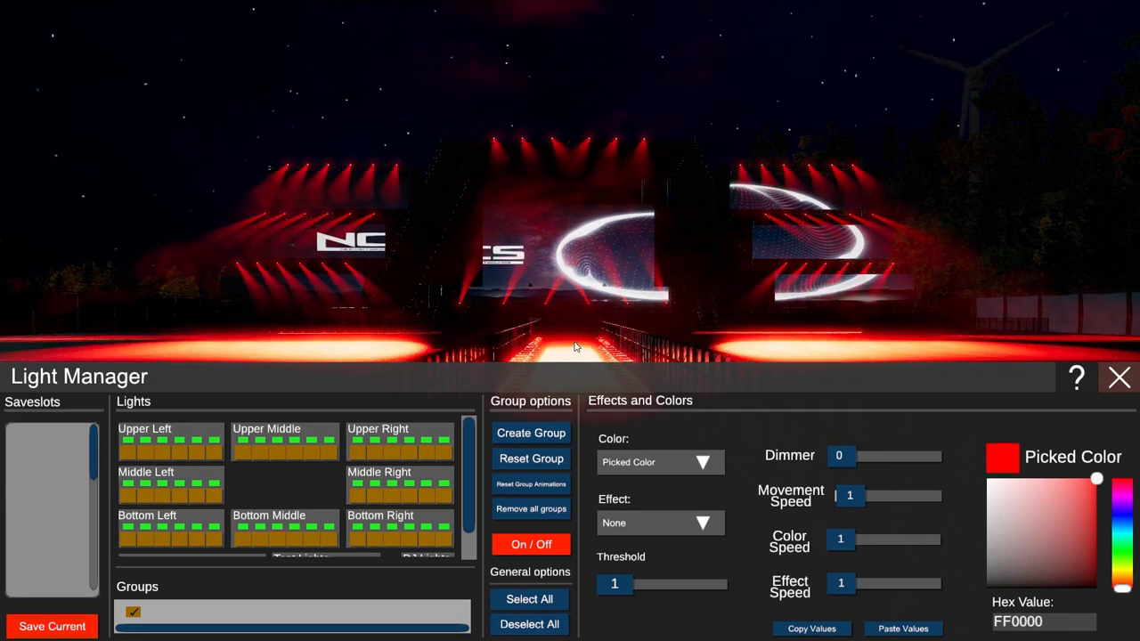
- Keep the group's color mode on Picked Color and set the color to green 00FF1E
left_click(629, 461)
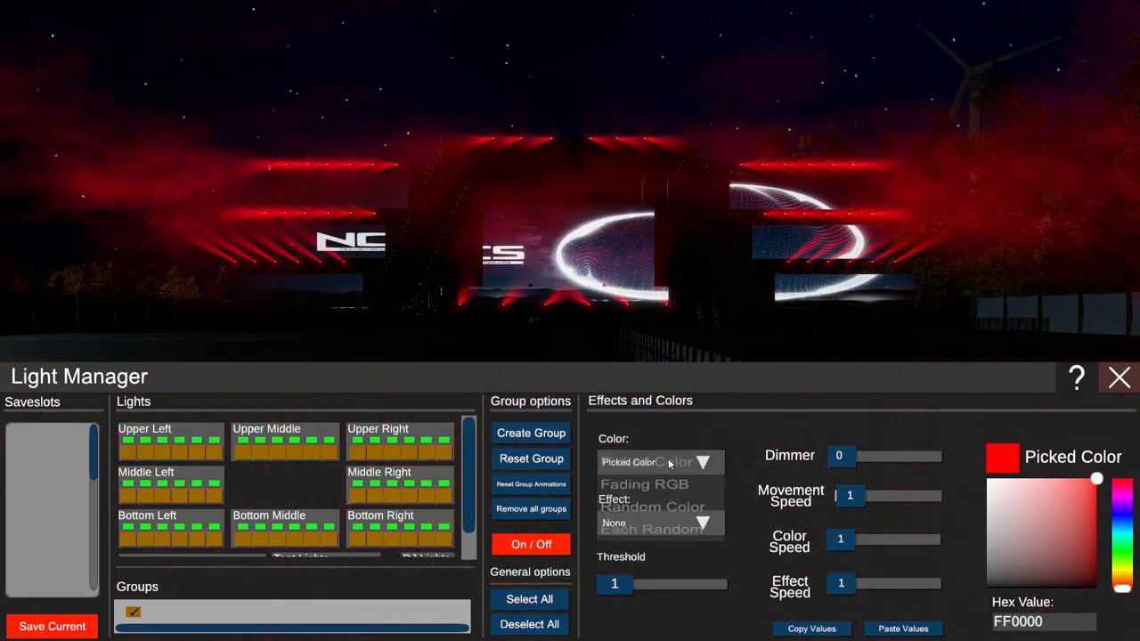
left_click(633, 463)
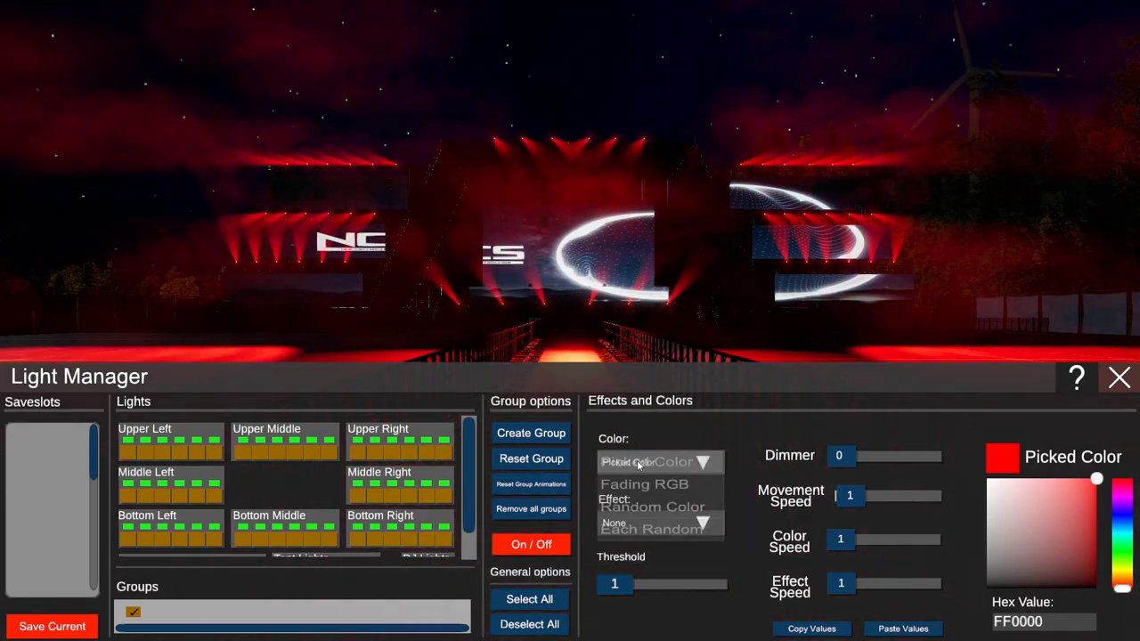
left_click_drag(1084, 487, 1108, 477)
left_click_drag(1126, 517, 1125, 553)
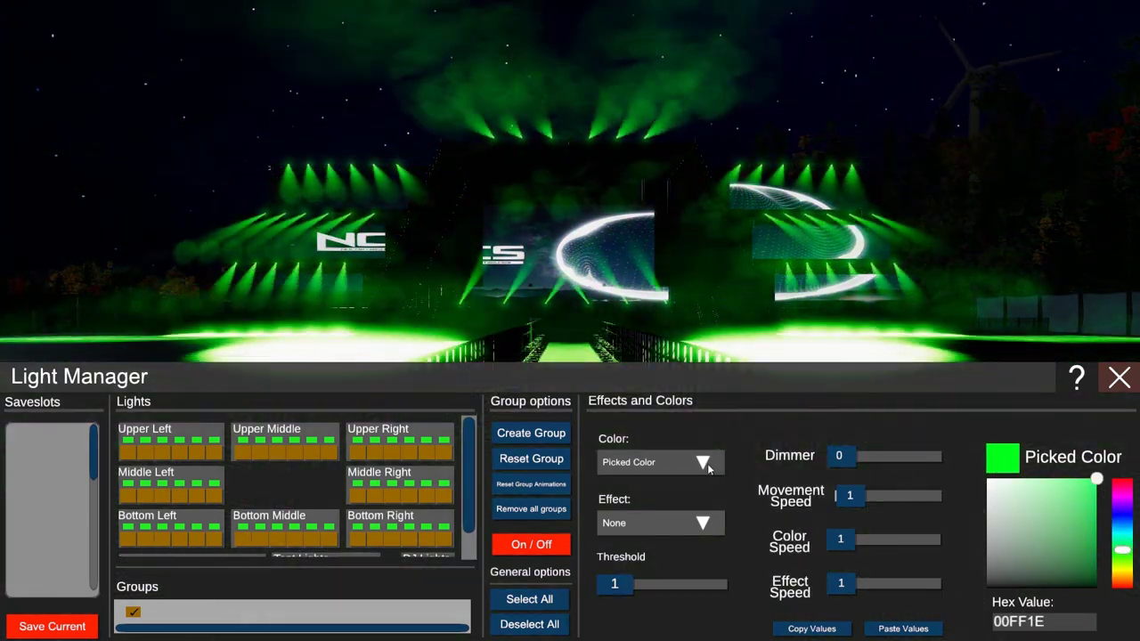
- Try the Fading RGB, Random Color and Each Random color modes on the light group
left_click(702, 463)
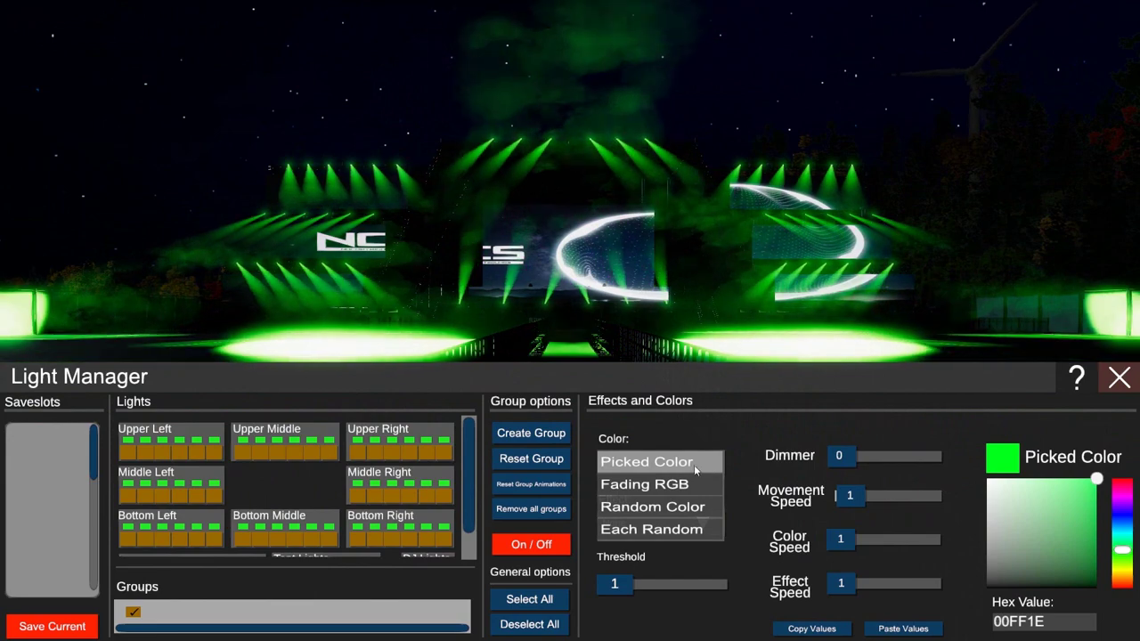
left_click(674, 484)
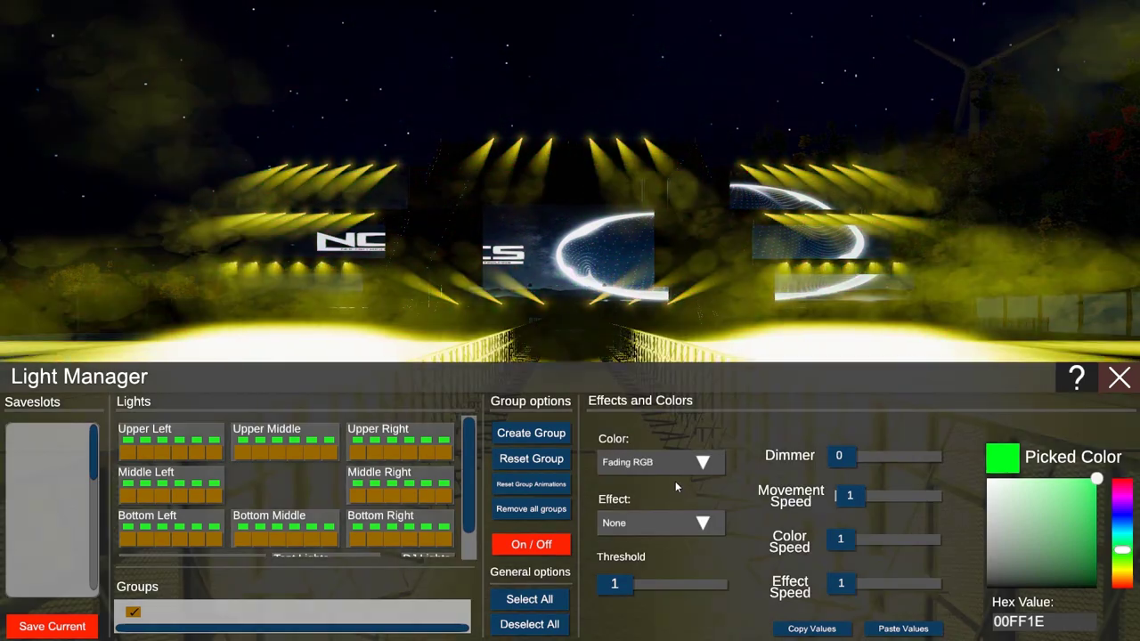
left_click(677, 467)
left_click(711, 510)
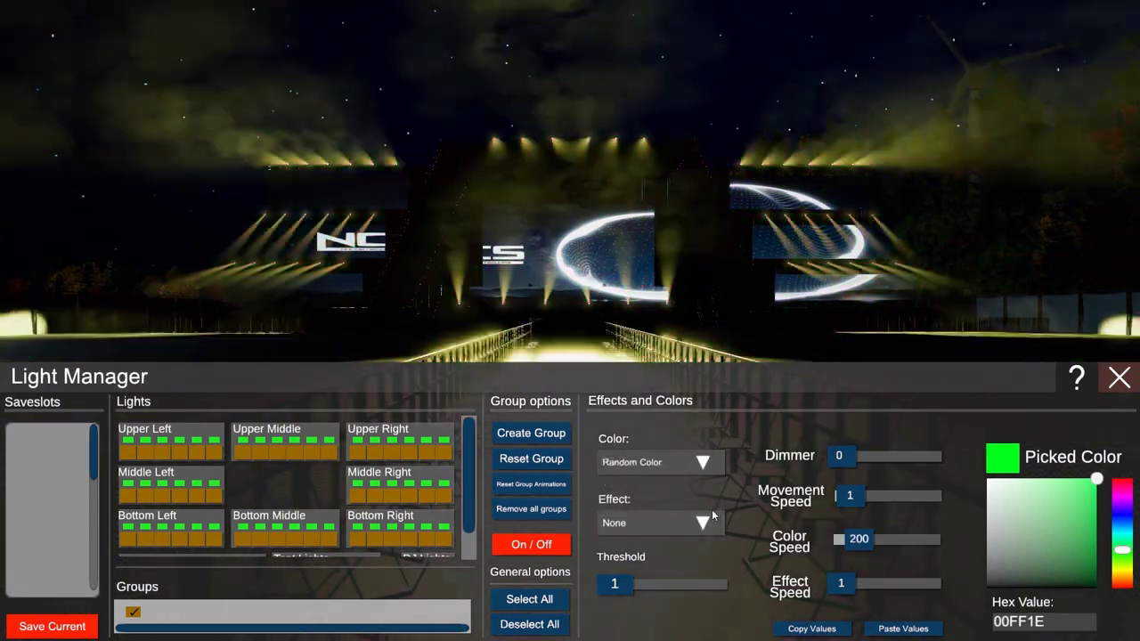
left_click(686, 460)
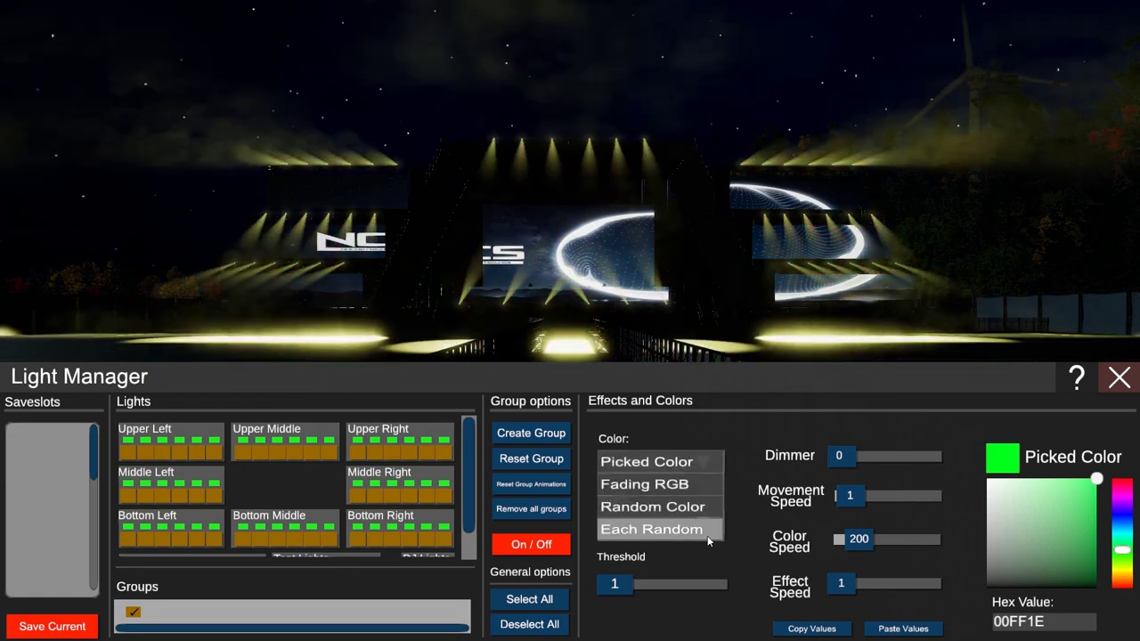
left_click(706, 532)
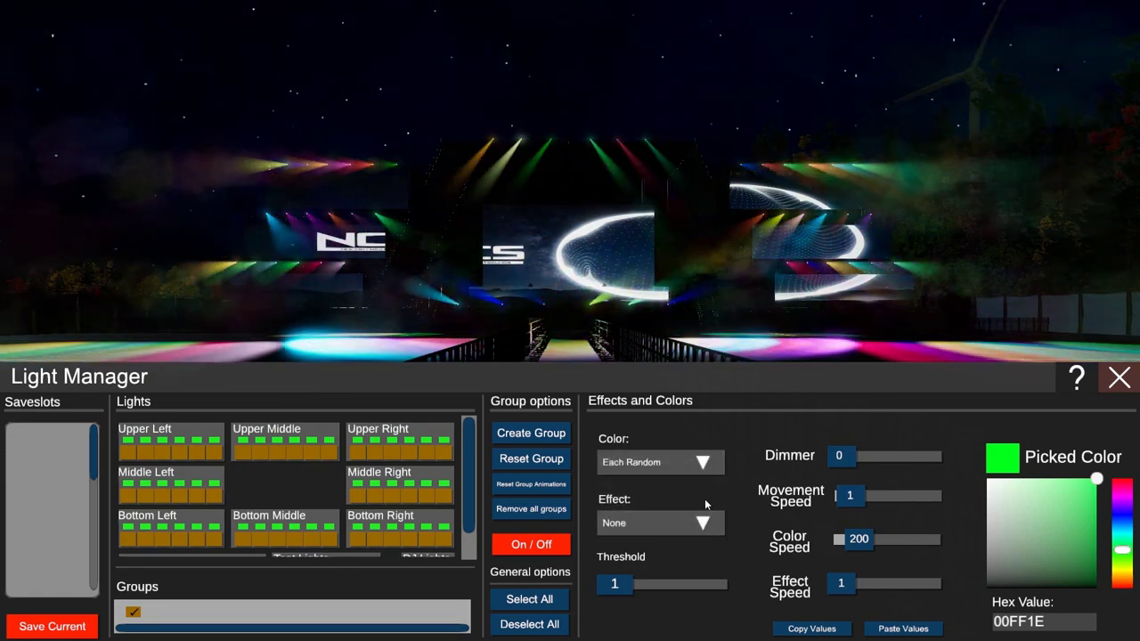
- Switch the group's color mode through Fading RGB to Random Color and set the Color Speed to 116
left_click(676, 462)
left_click(659, 483)
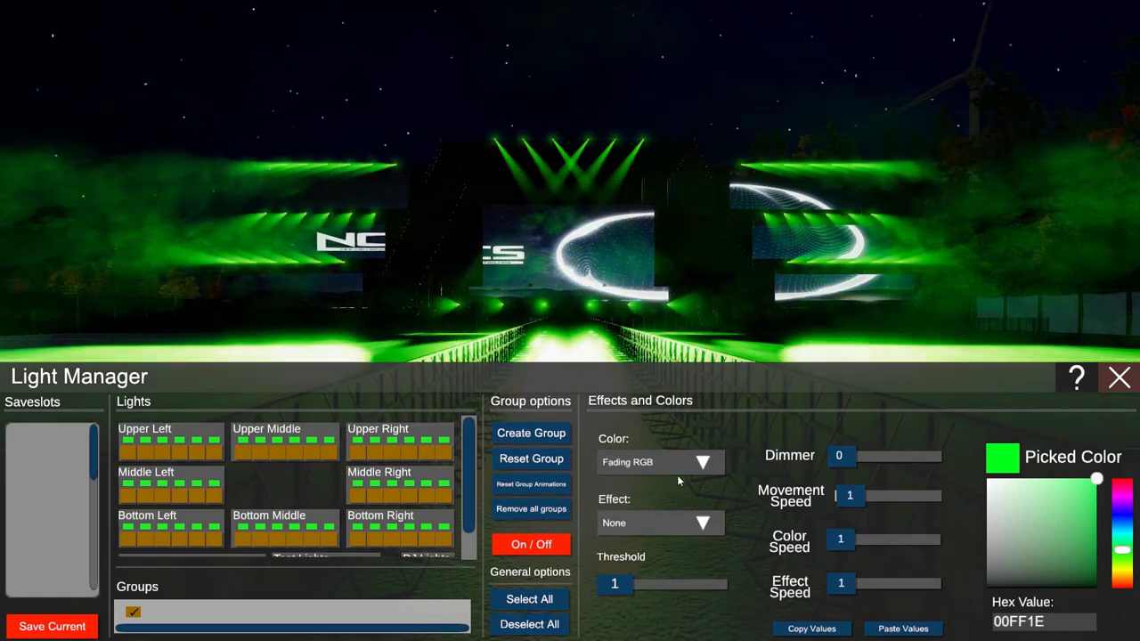
left_click(677, 465)
left_click(673, 505)
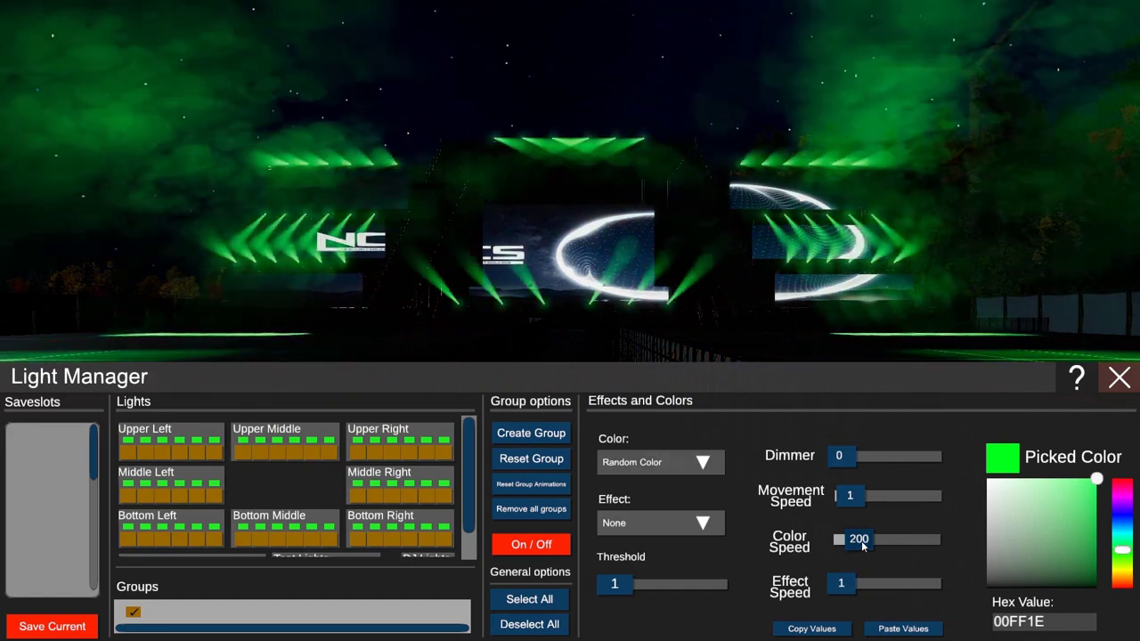
mouse_move(859, 547)
left_mouse_down()
mouse_move(847, 550)
mouse_move(926, 546)
mouse_move(854, 551)
left_mouse_up()
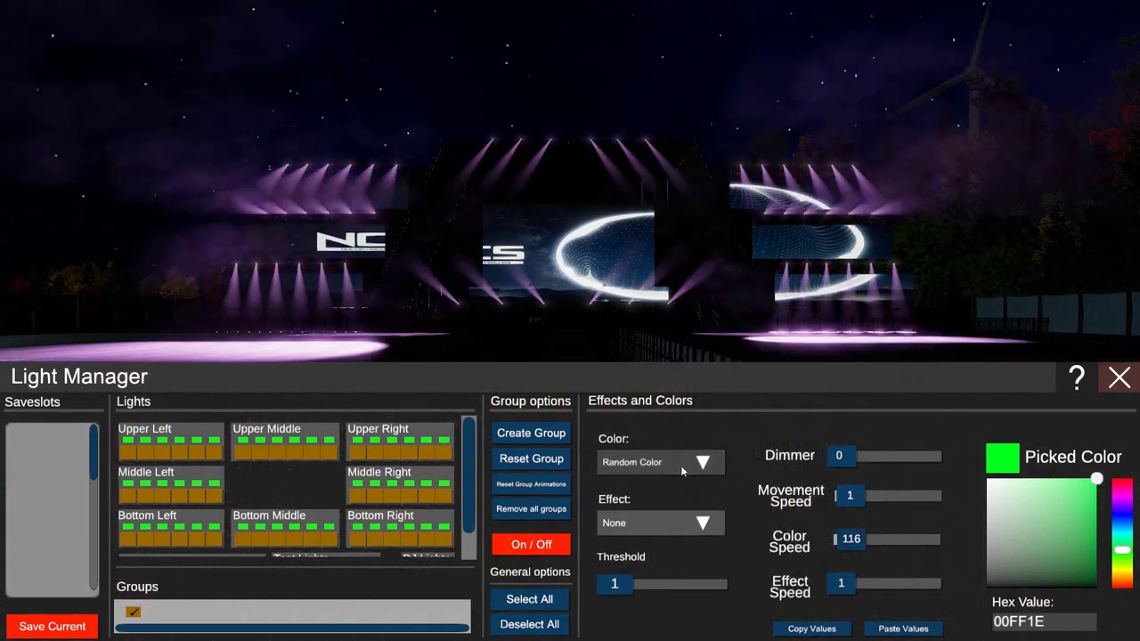
- Set the group's color mode to Fading RGB, try a Color Speed of about 11, and return it to 1
left_click(681, 463)
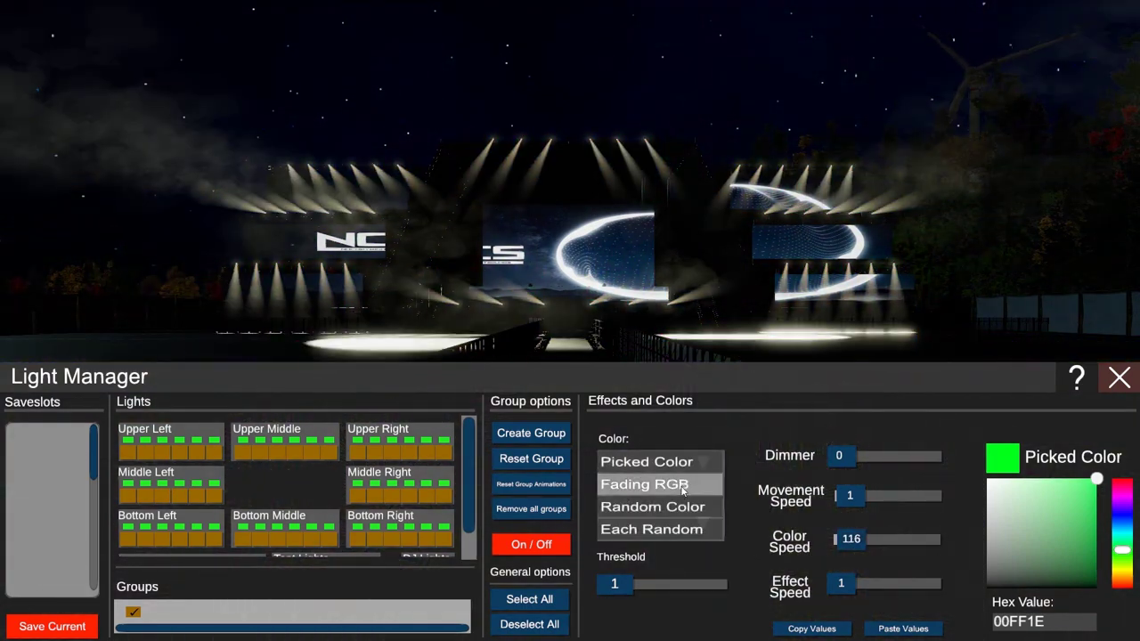
left_click(681, 485)
left_click_drag(834, 540, 885, 545)
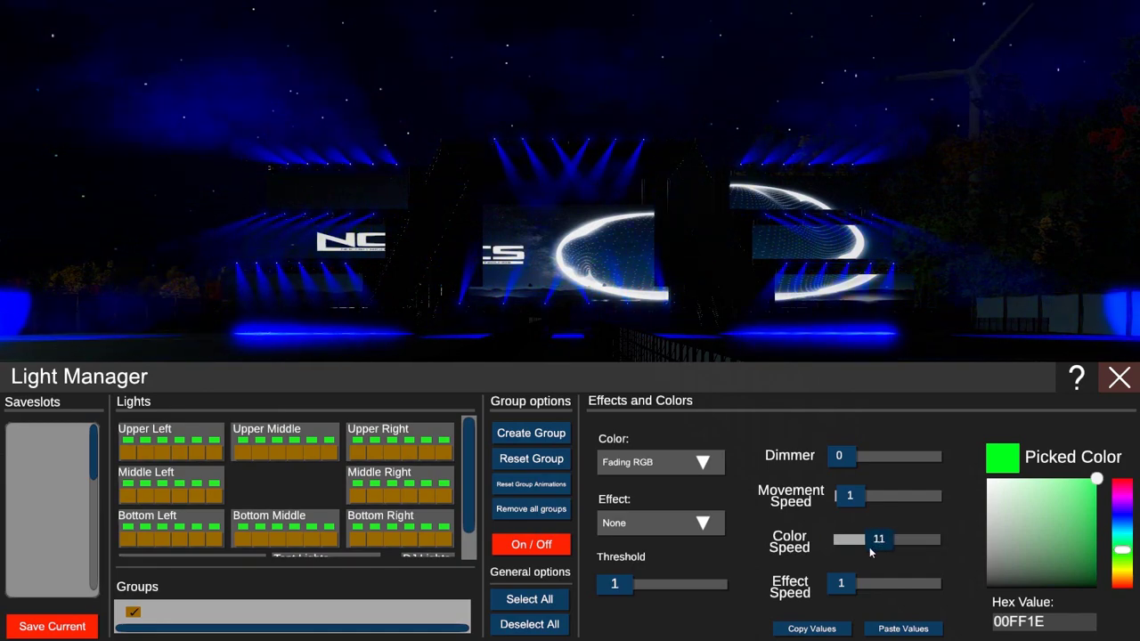
left_click_drag(869, 552, 840, 541)
- Try the Each Random color mode on the light group and return the mode to Picked Color
left_click(659, 462)
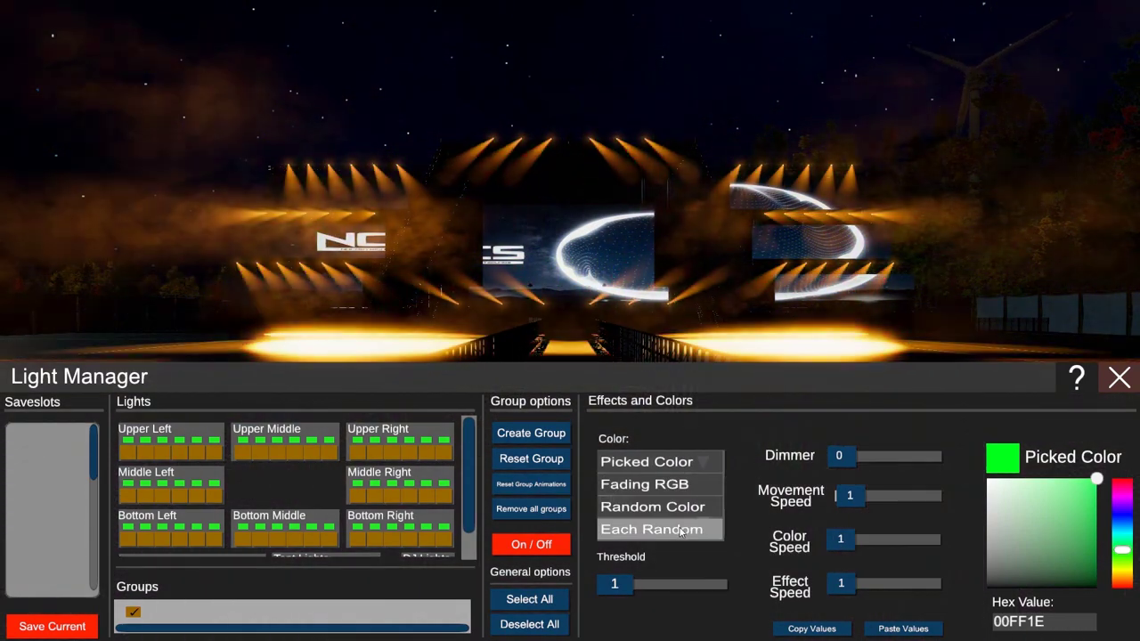
left_click(681, 532)
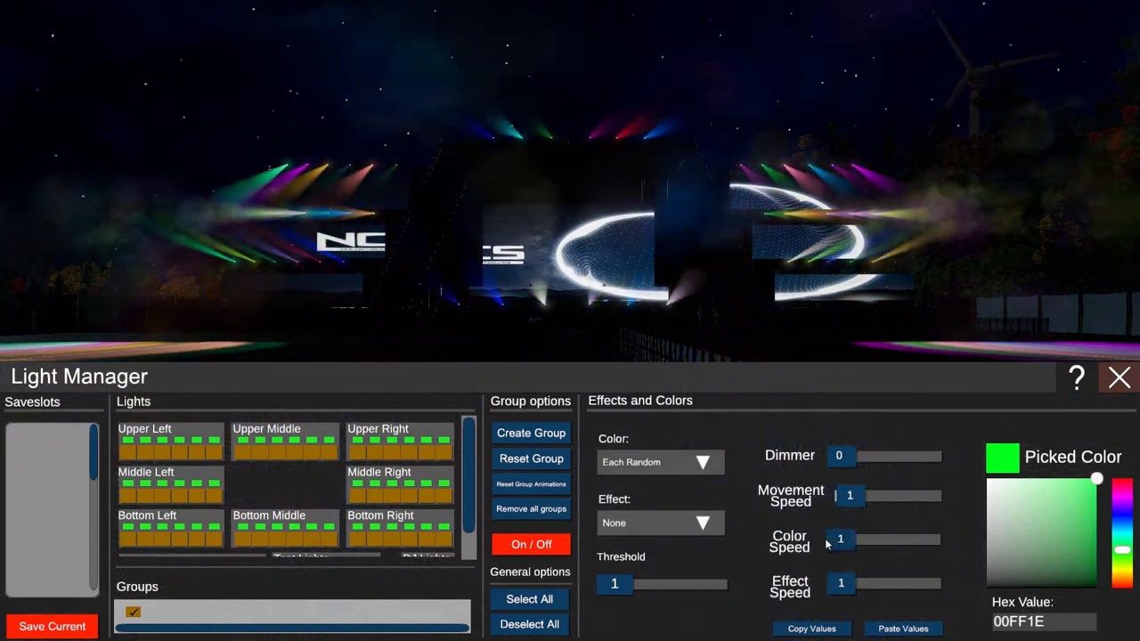
left_click_drag(884, 550, 762, 422)
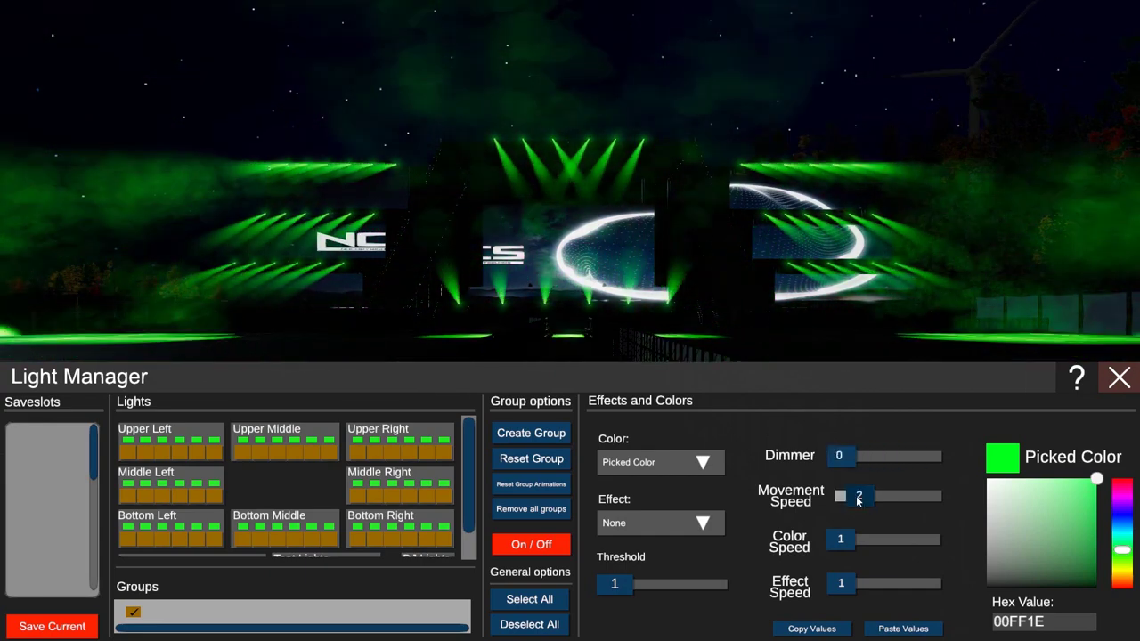
- Set the group's Movement Speed to 0 and apply the Flash effect
mouse_move(877, 501)
left_mouse_down()
mouse_move(934, 504)
mouse_move(882, 504)
left_mouse_up()
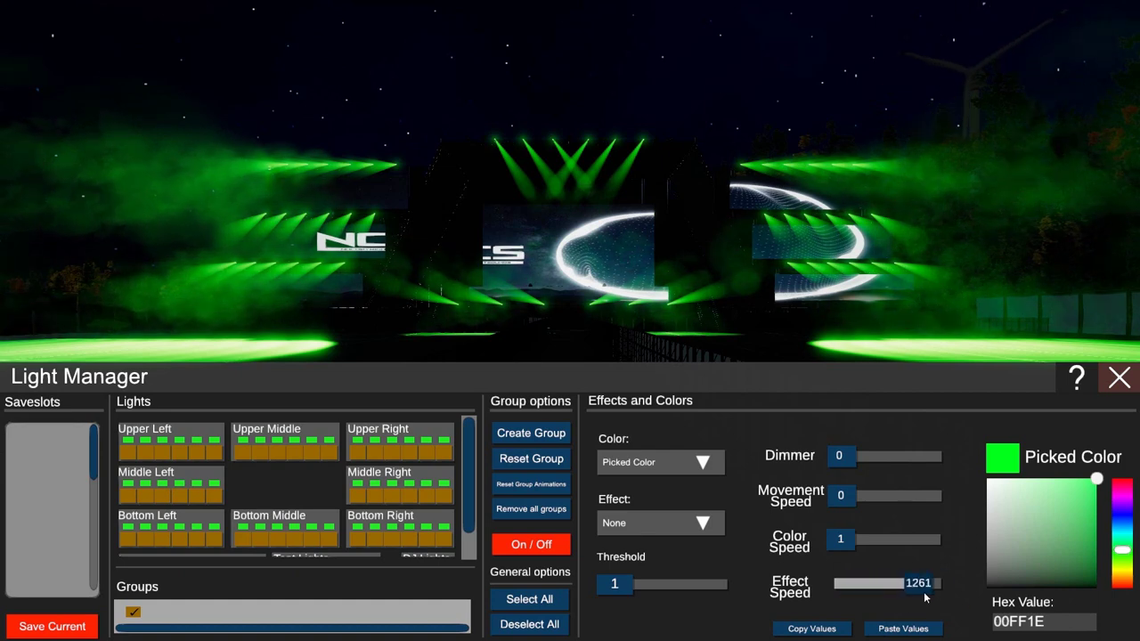
left_click(676, 529)
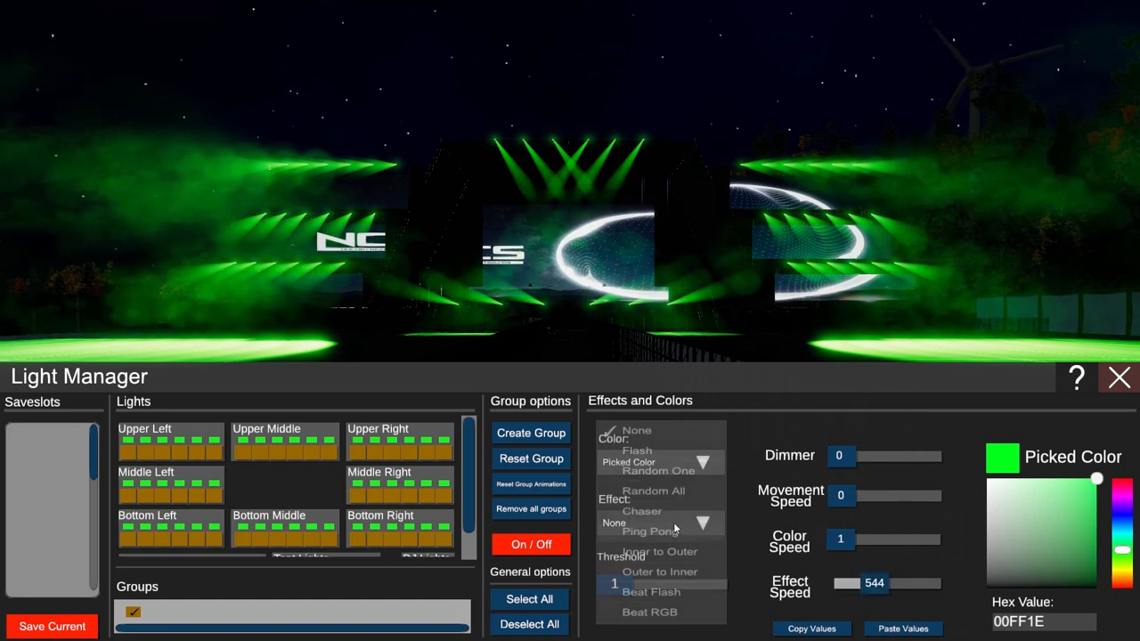
left_click(659, 451)
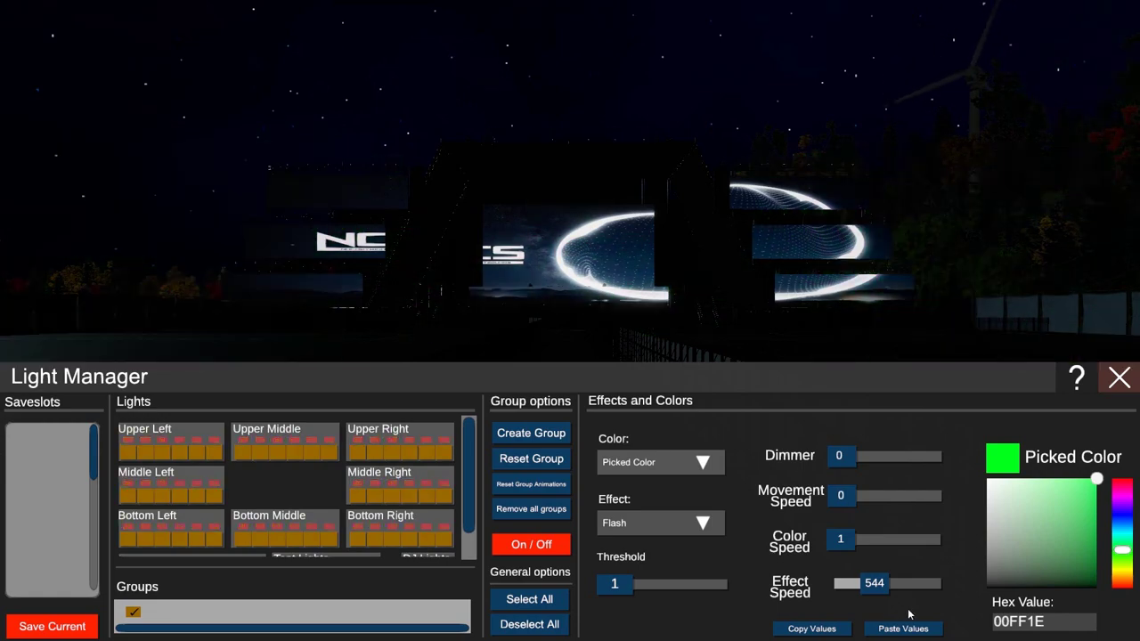
- Set the group's Effect Speed to 176 and change the effect to Random One
left_click(848, 583)
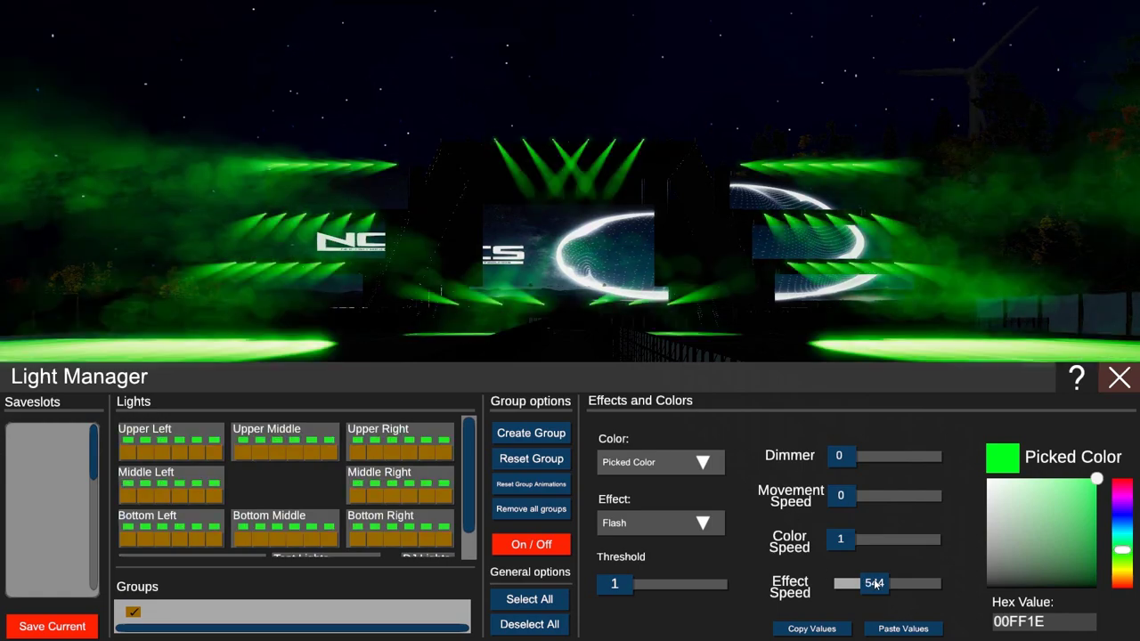
mouse_move(862, 588)
left_mouse_down()
mouse_move(846, 591)
mouse_move(942, 594)
mouse_move(848, 589)
left_mouse_up()
left_click(659, 522)
left_click(668, 469)
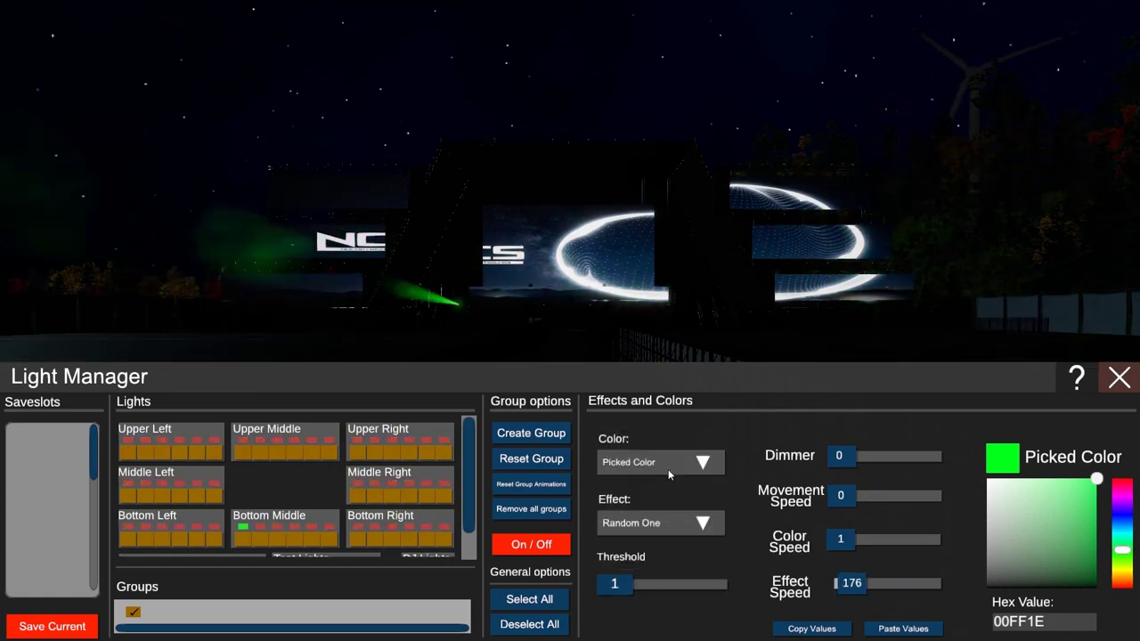
- Try the Random All effect on the light group and switch it to Chaser
left_click(680, 521)
left_click(674, 491)
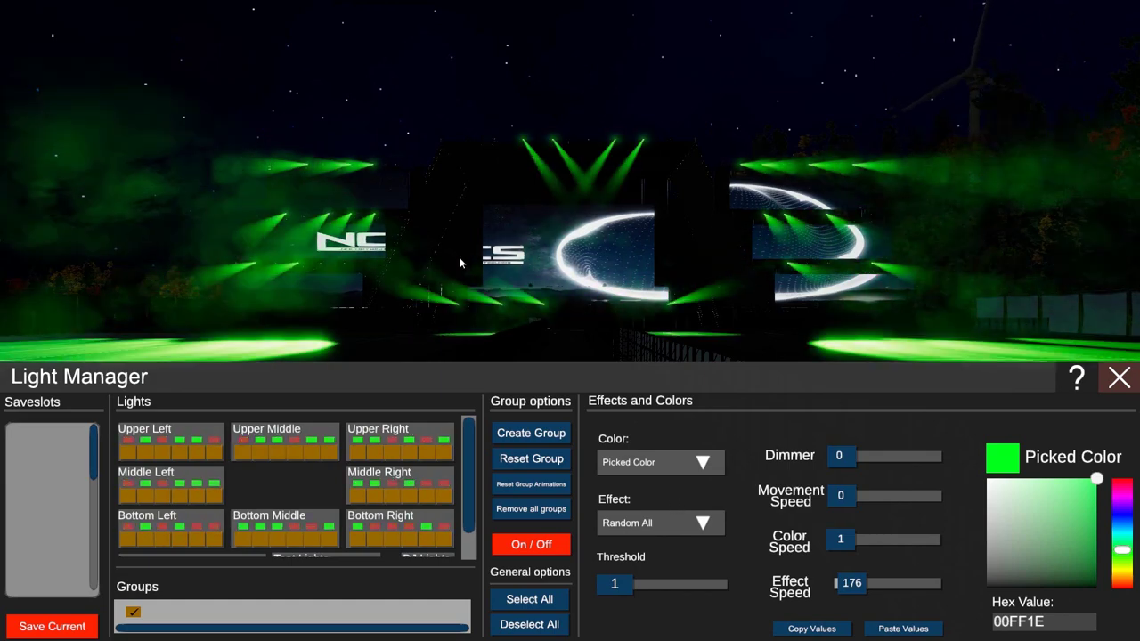
left_click(695, 524)
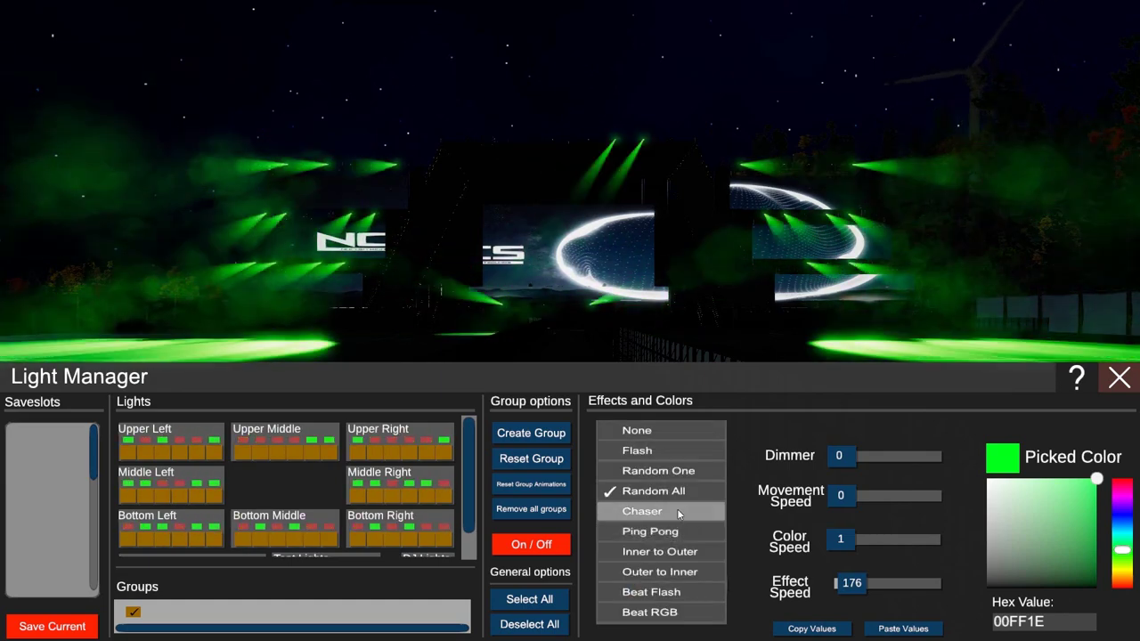
left_click(676, 510)
left_click(675, 527)
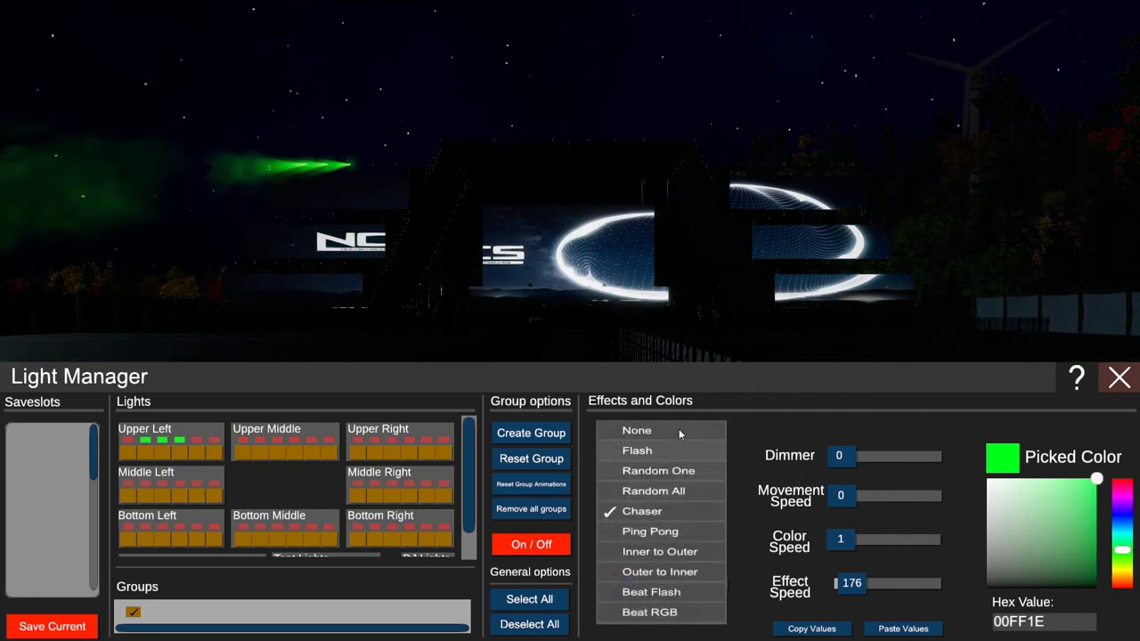
- Set the light group's Effect Speed to 224 and look through the list of effects
left_click(844, 584)
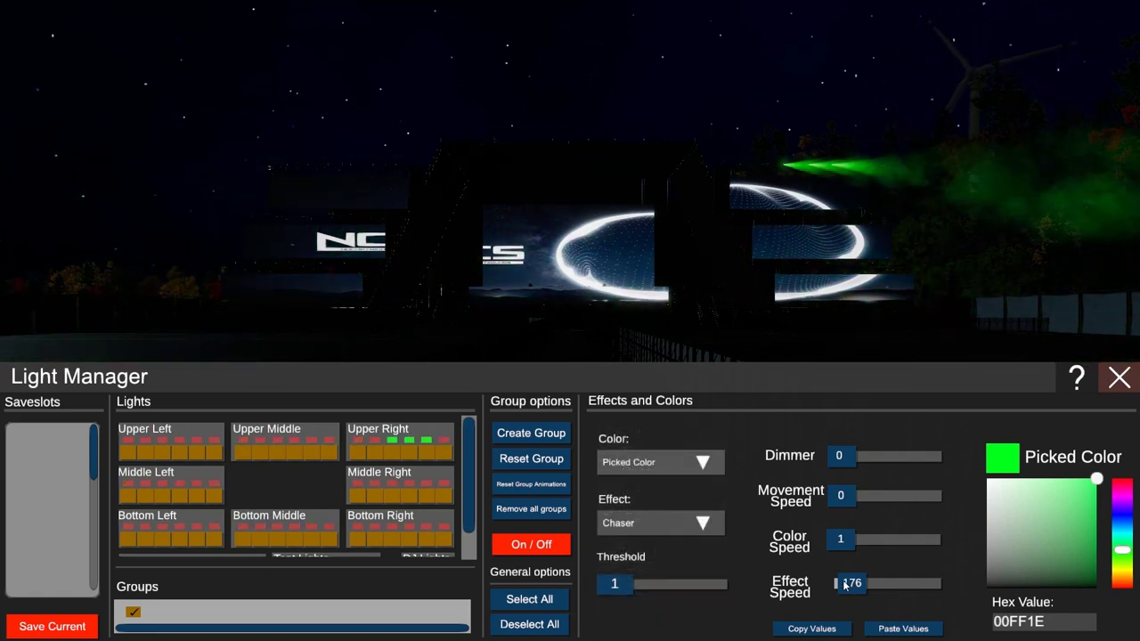
left_click_drag(846, 590, 902, 596)
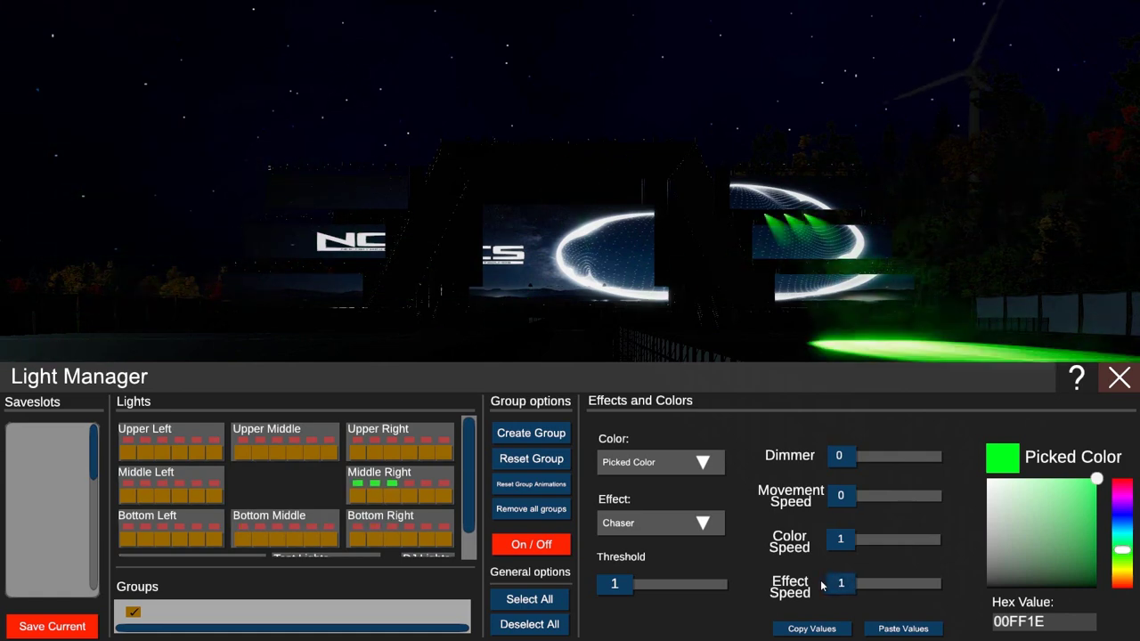
left_click(658, 522)
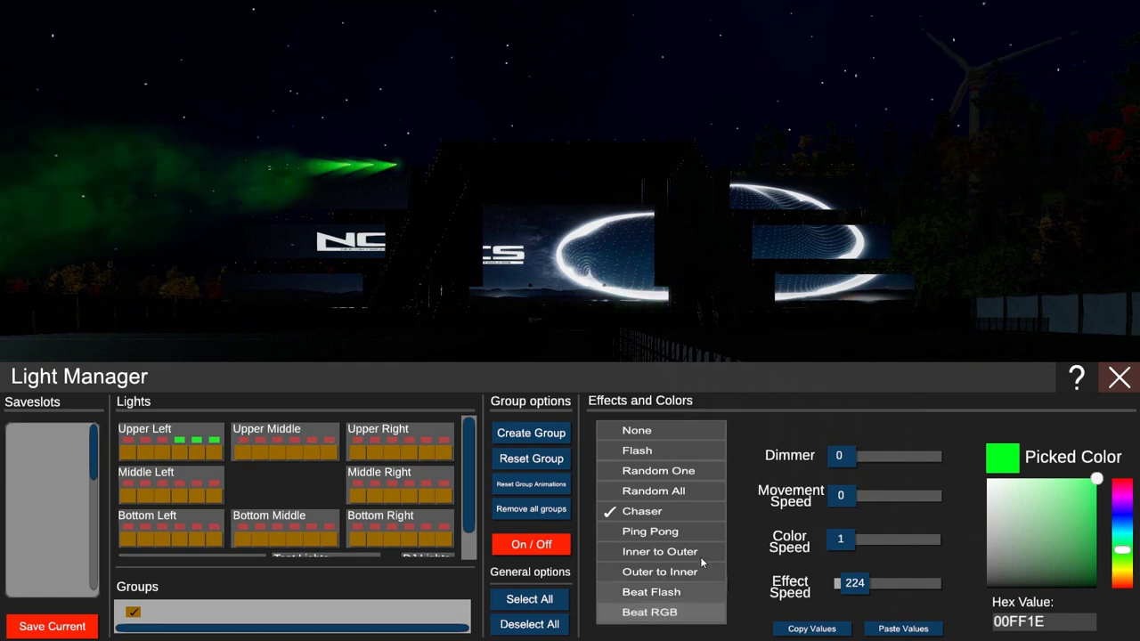
left_click(761, 427)
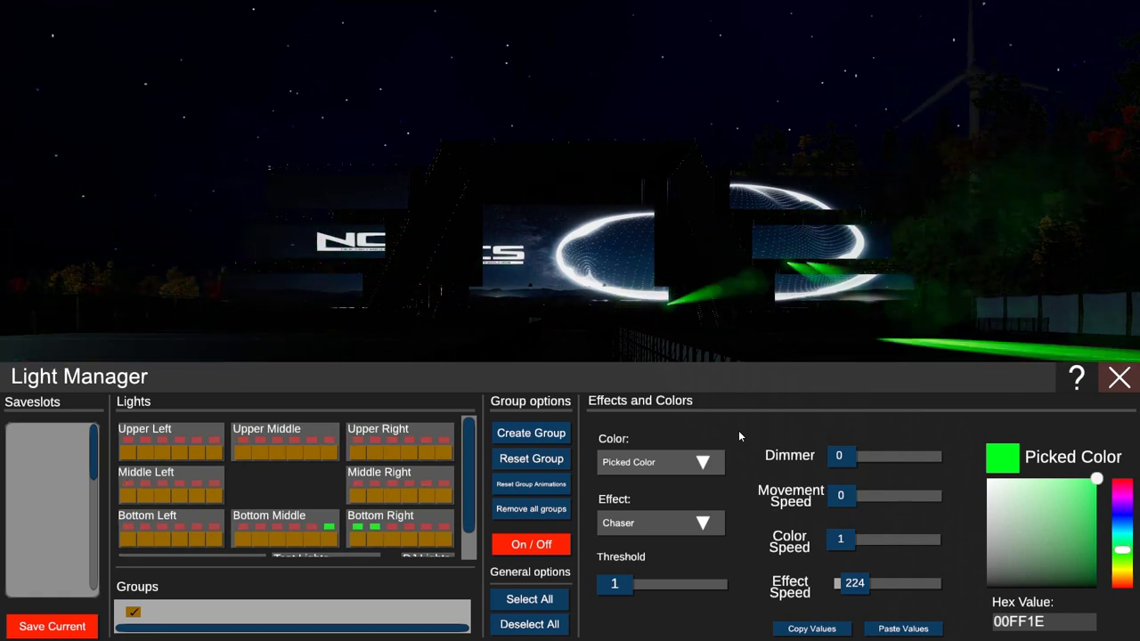
- Set the group's effect to None and remove all light groups
left_click(686, 523)
left_click(659, 545)
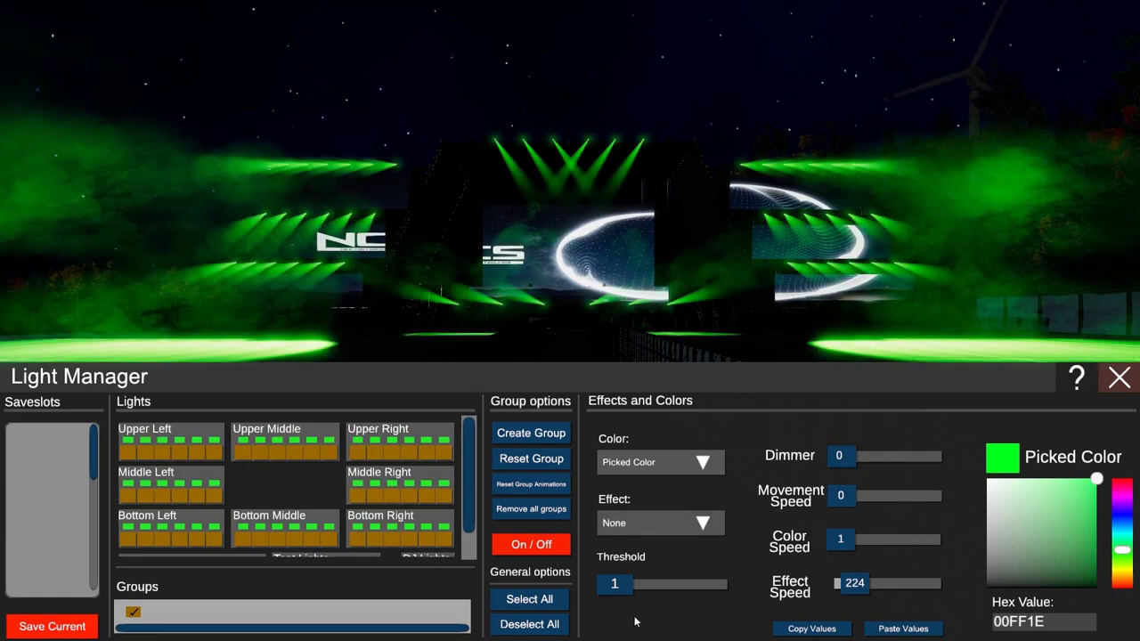
left_click(534, 510)
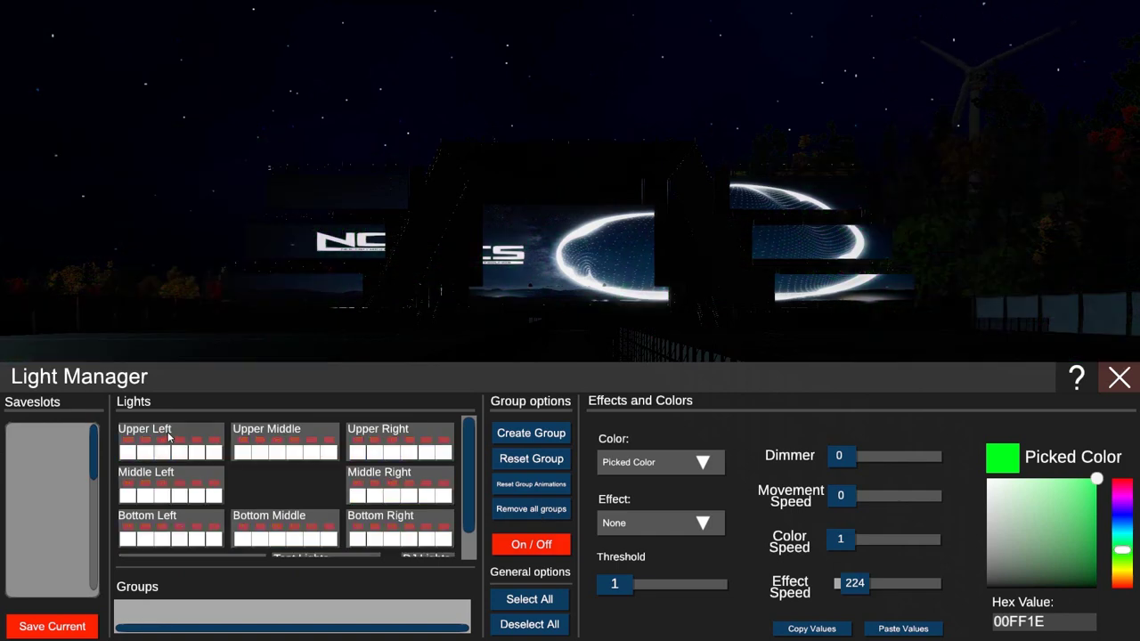
- Create three separate light groups from the upper, middle and bottom rows of lights
left_click(537, 437)
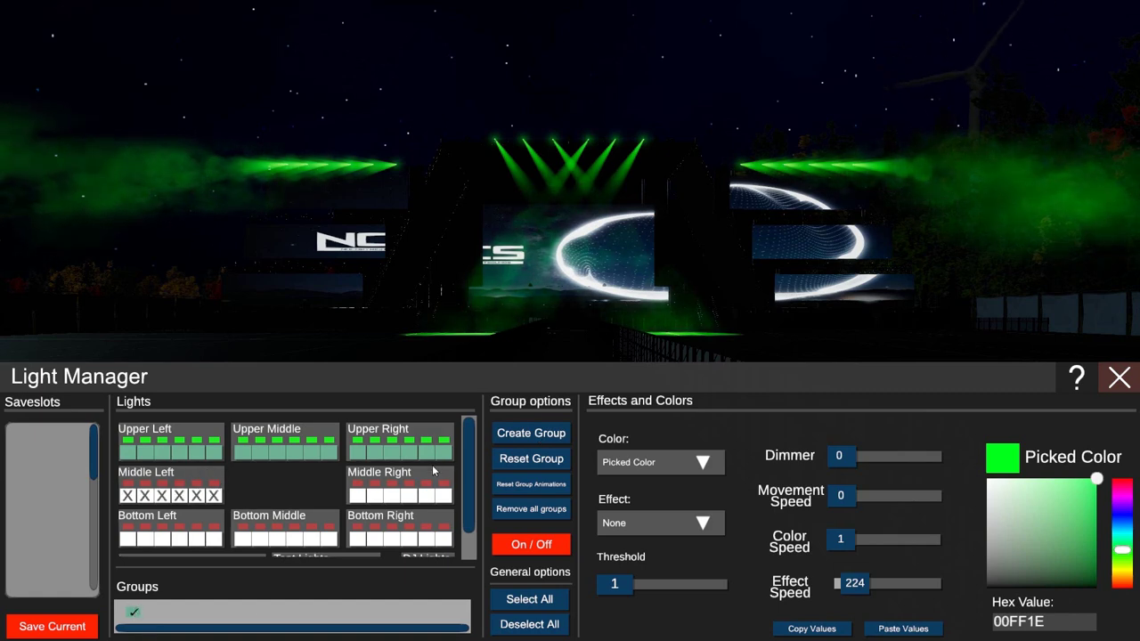
left_click(517, 440)
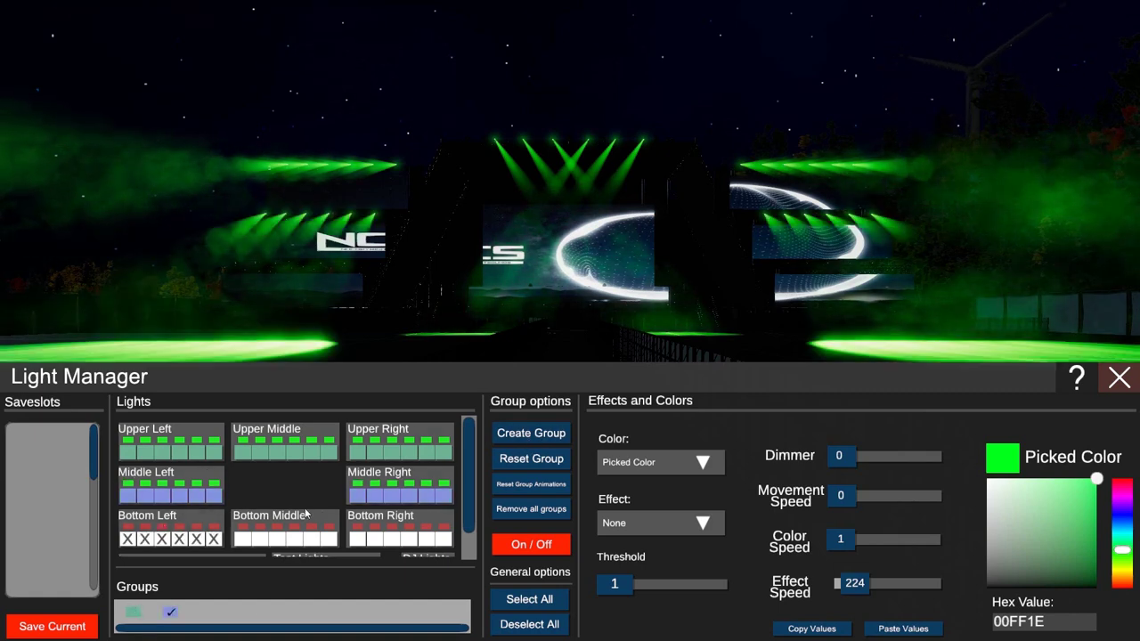
left_click(523, 438)
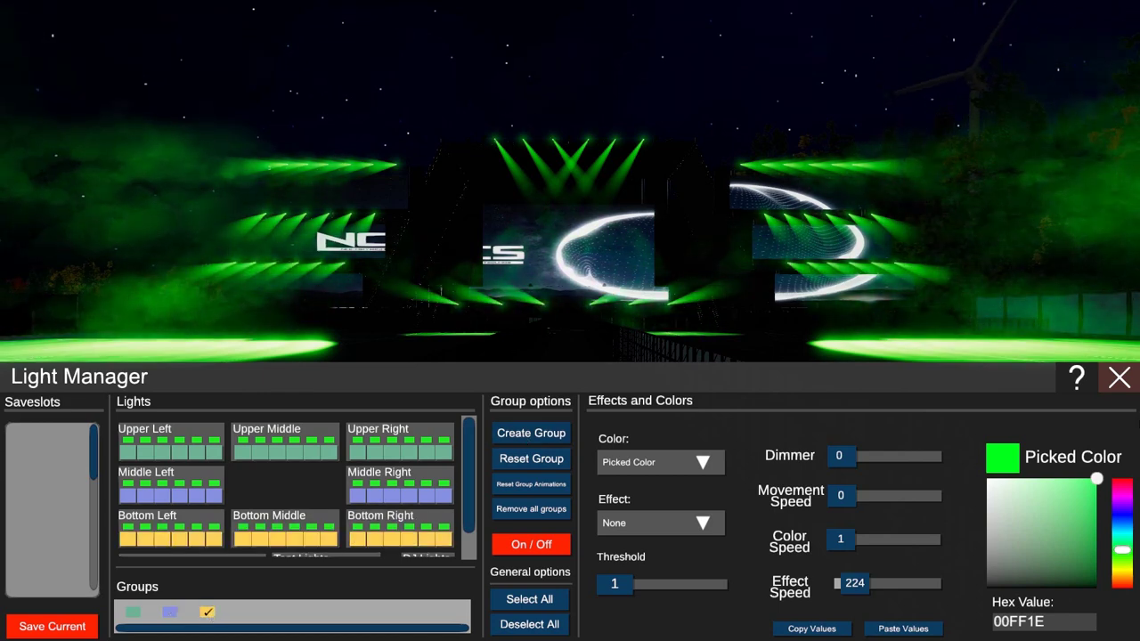
- Color the bottom group red (FF0000), the middle group blue (1700FF) and the upper group yellow (F2FF00)
left_click_drag(1126, 522, 1124, 624)
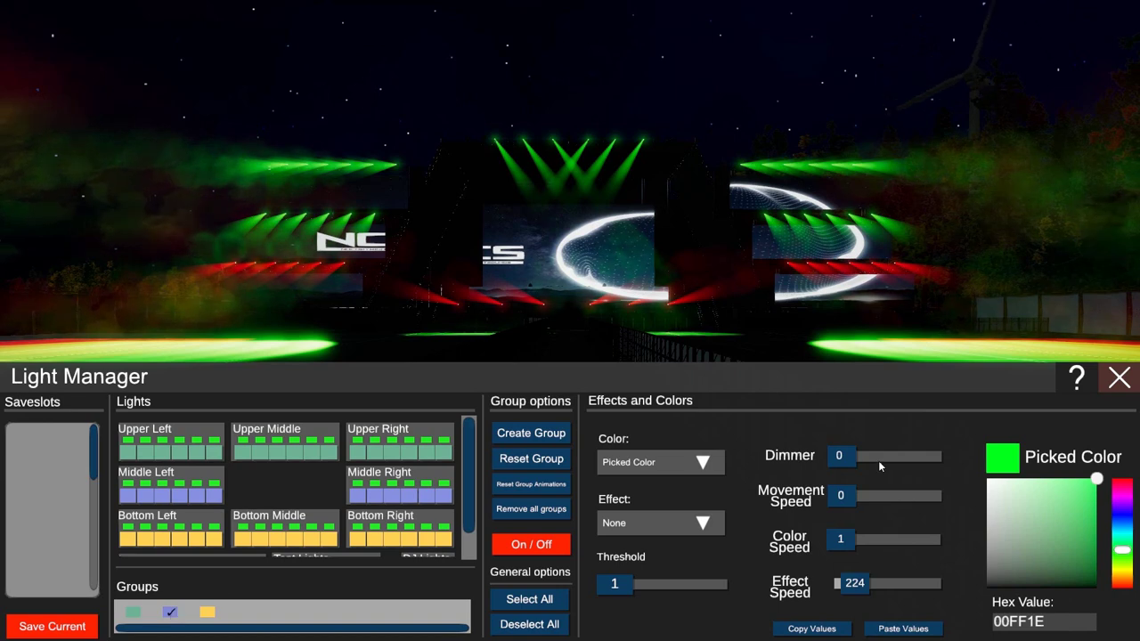
mouse_move(1128, 521)
left_mouse_down()
mouse_move(1121, 496)
mouse_move(1120, 516)
left_mouse_up()
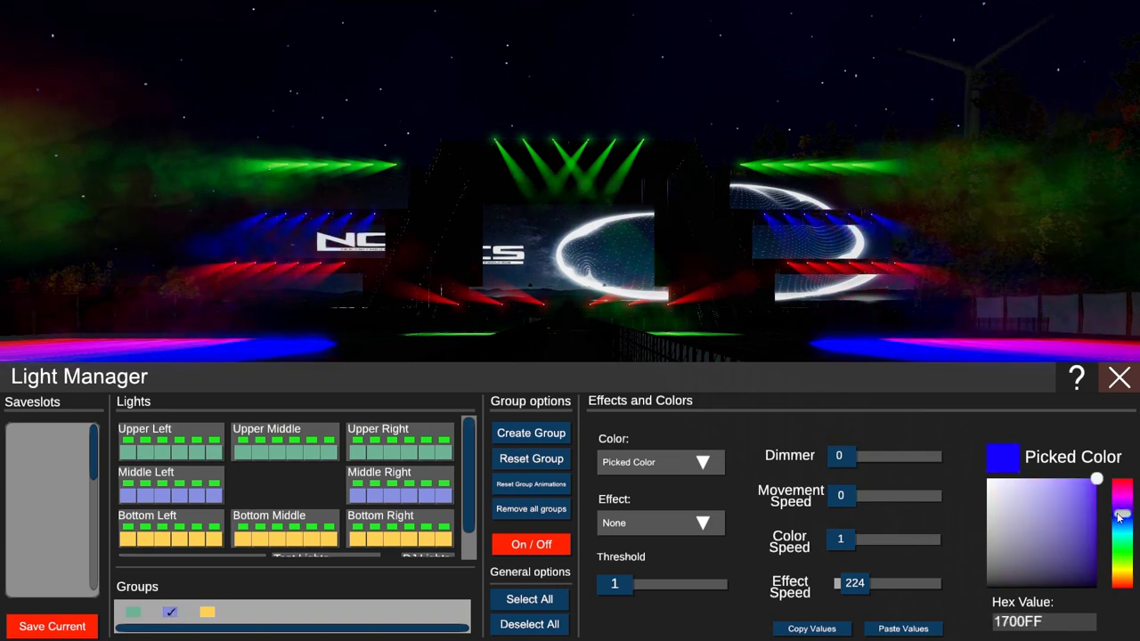
left_click(133, 613)
left_click_drag(1123, 579, 1124, 576)
- Apply the Chaser effect to the bottom group and the Flash effect with Effect Speed 127 to the middle group
left_click(660, 522)
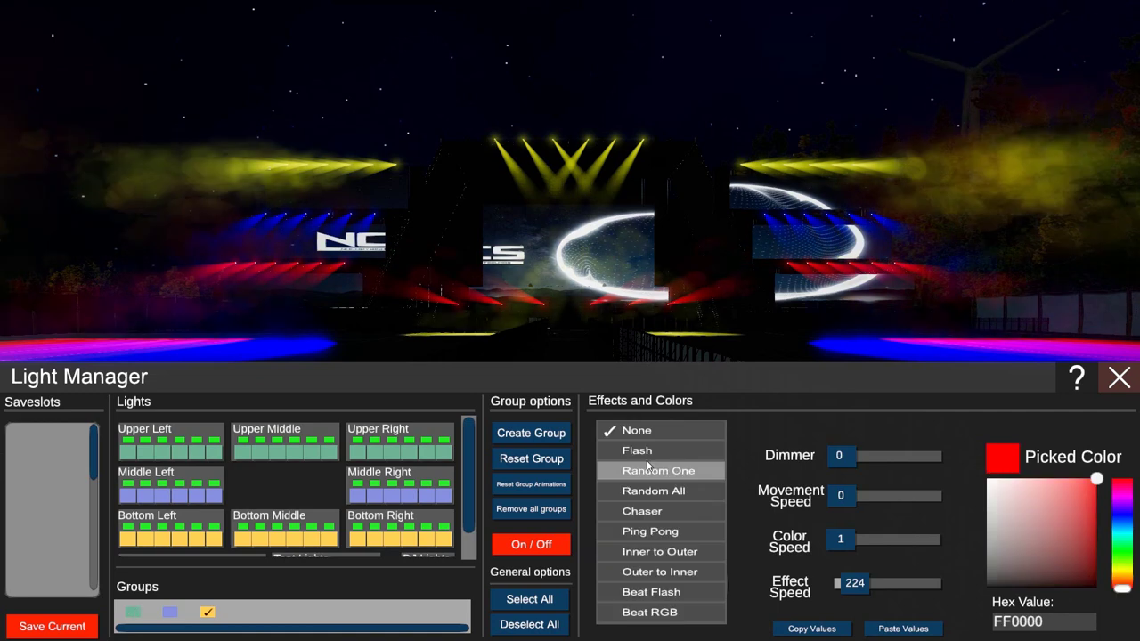
left_click(687, 512)
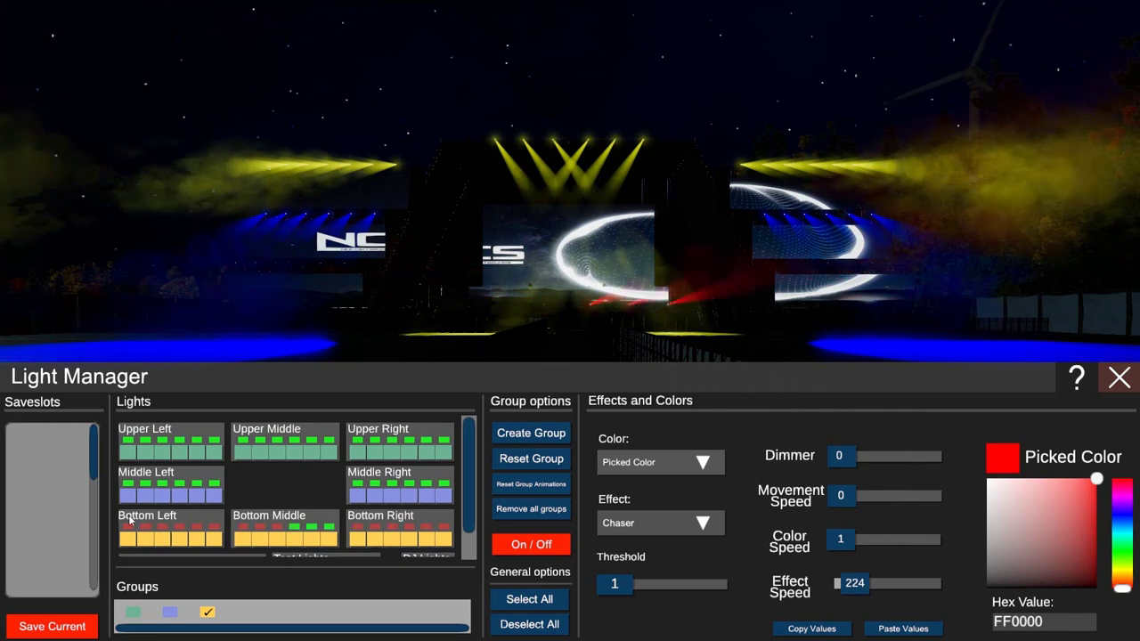
left_click(842, 586)
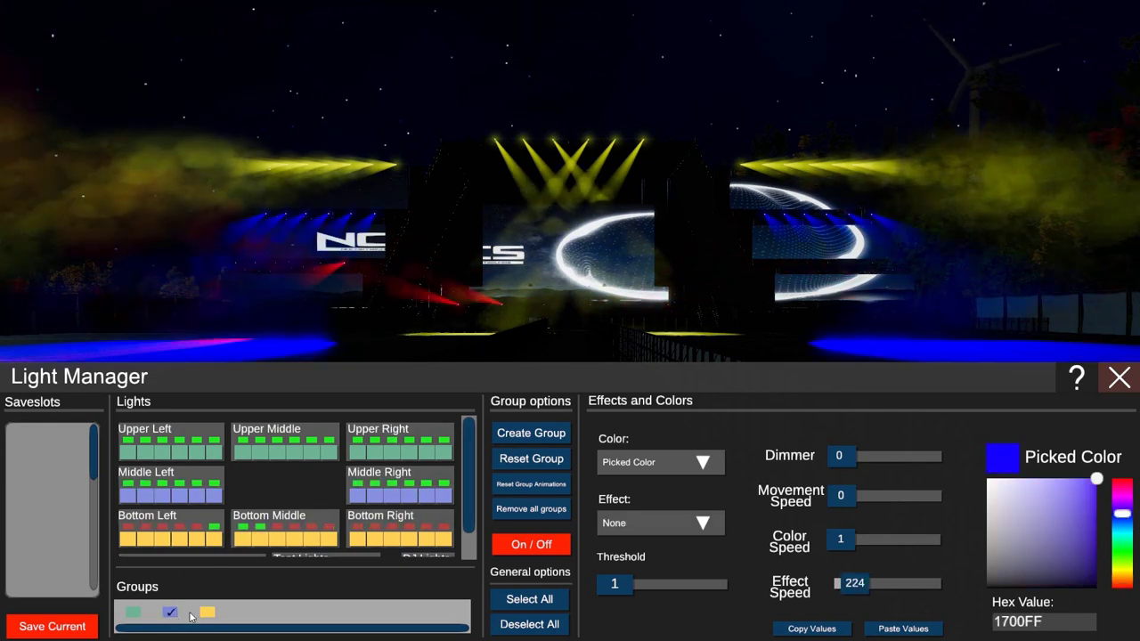
left_click(627, 525)
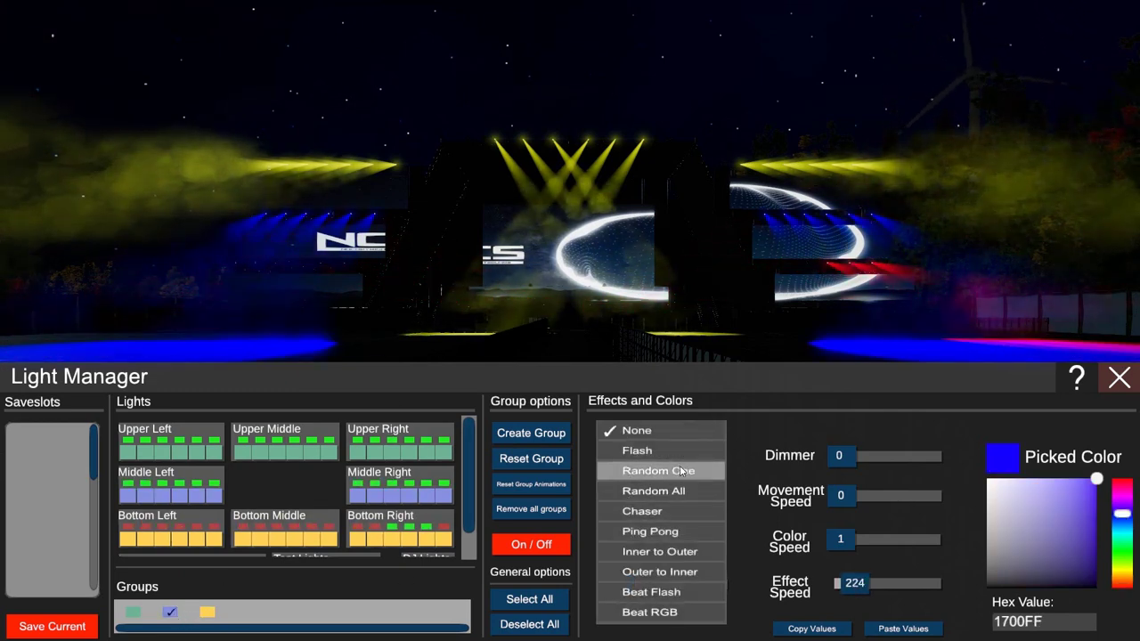
left_click(652, 454)
left_click(845, 585)
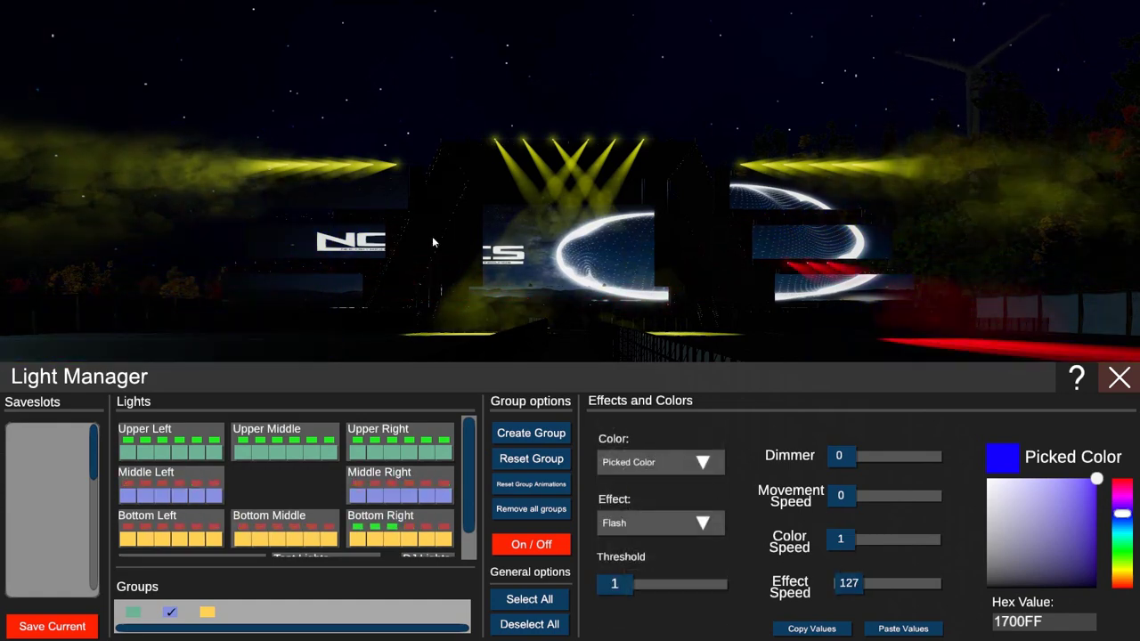
- Set the upper group's Movement Speed to 1 and save the current light setup to a saveslot
left_click(678, 251)
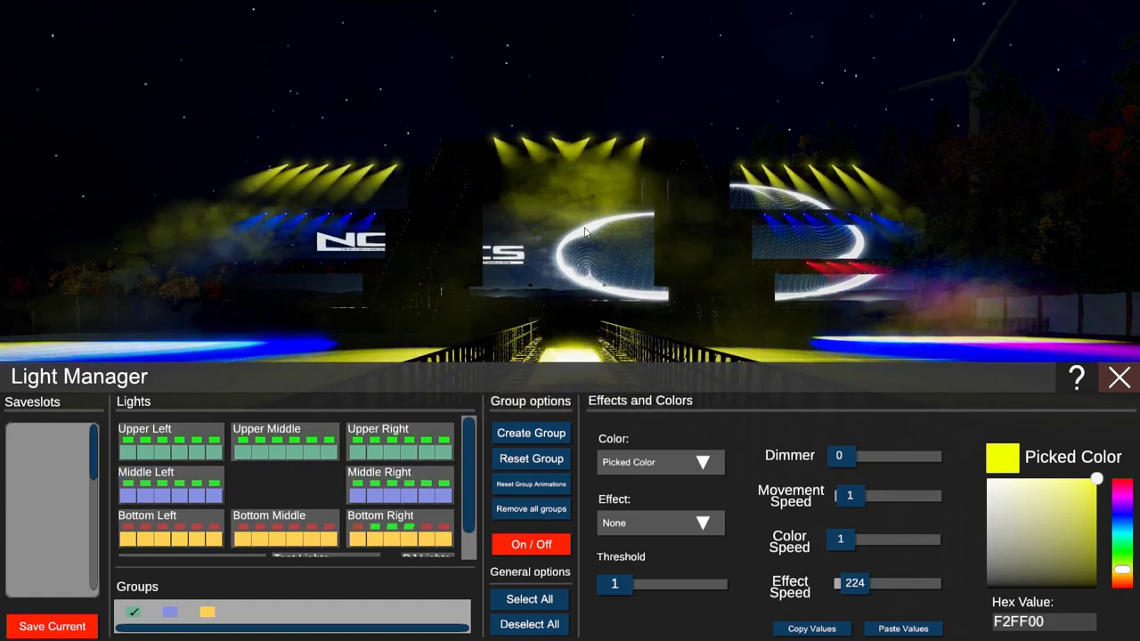
left_click(35, 627)
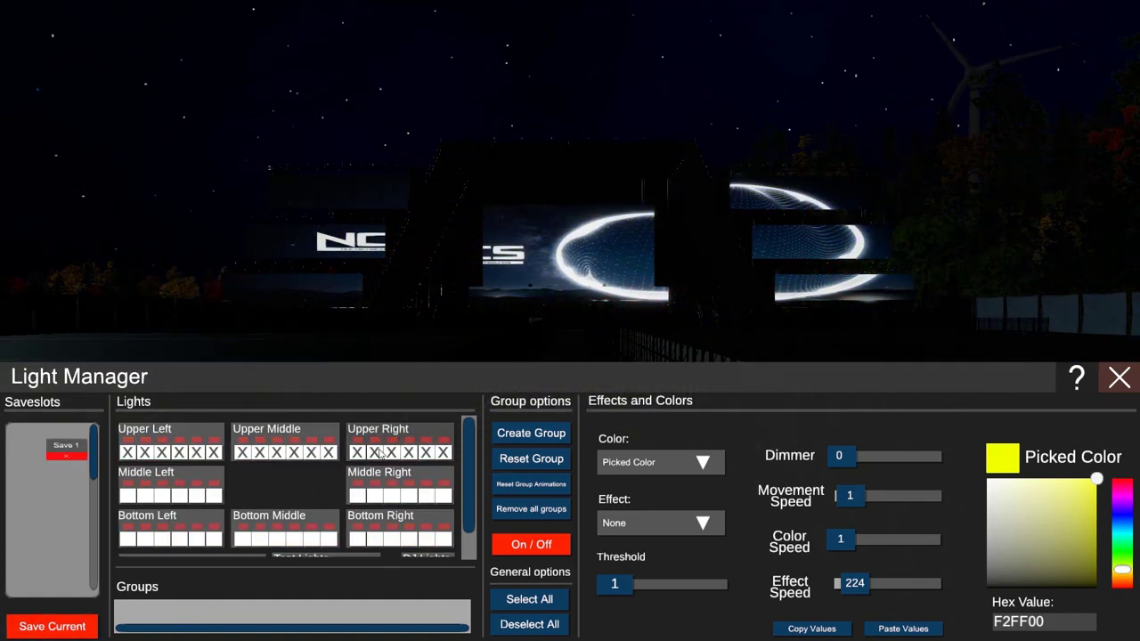
- Group the upper, middle and bottom lights together, color them magenta (FF00BE) and save the setup to a second saveslot
left_click(513, 433)
left_click_drag(1121, 504, 1123, 496)
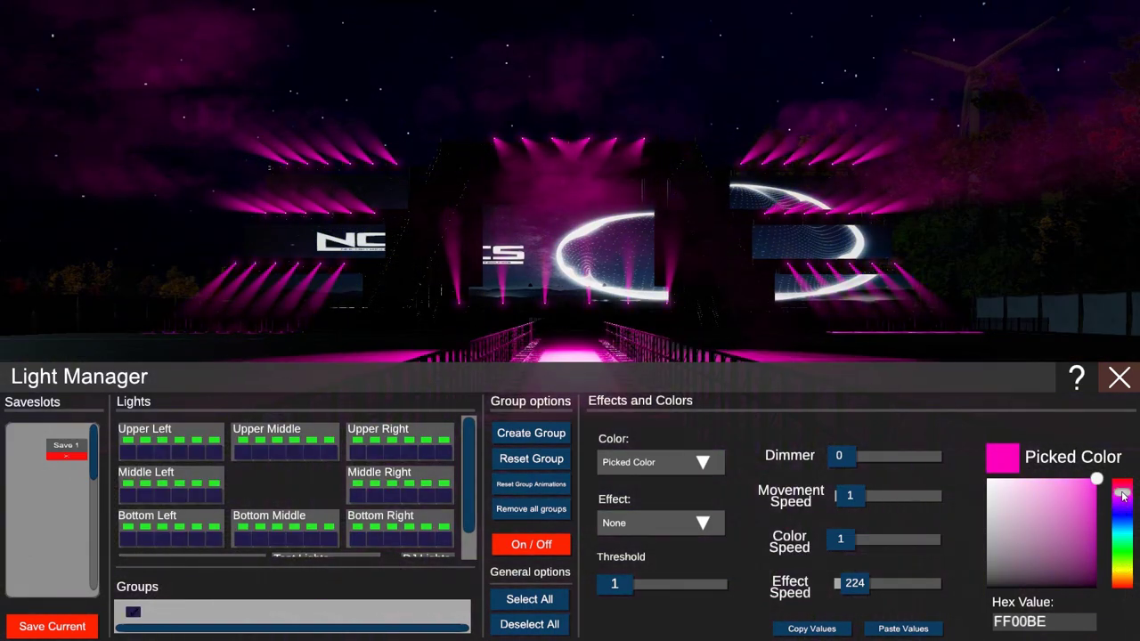
left_click(32, 628)
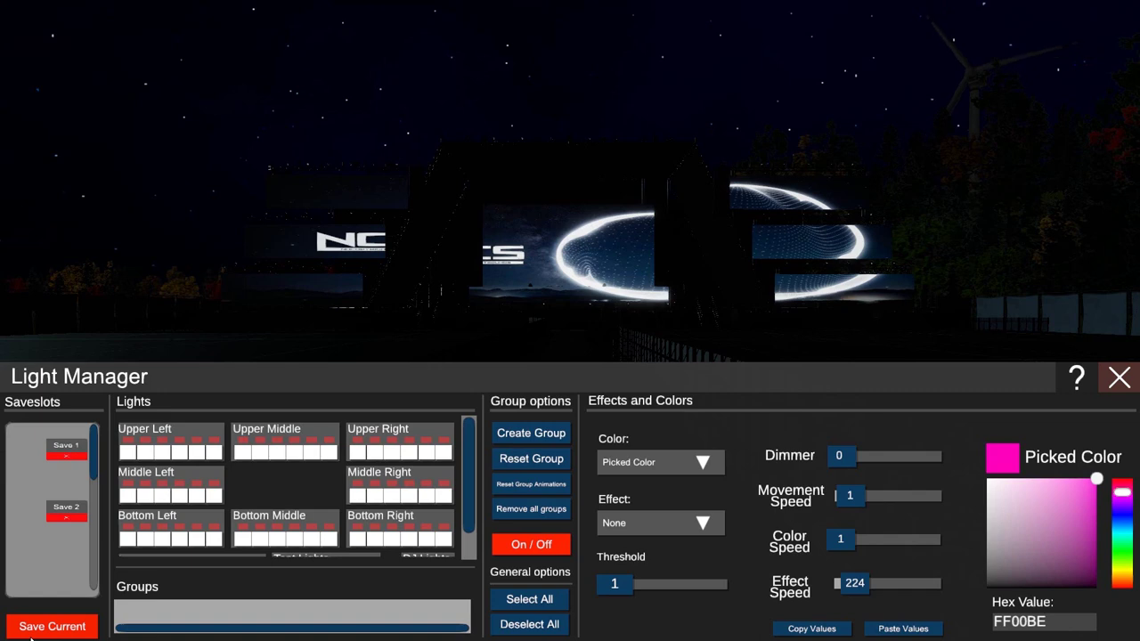
- Switch back and forth between the light setups Save 1 and Save 2
left_click(74, 447)
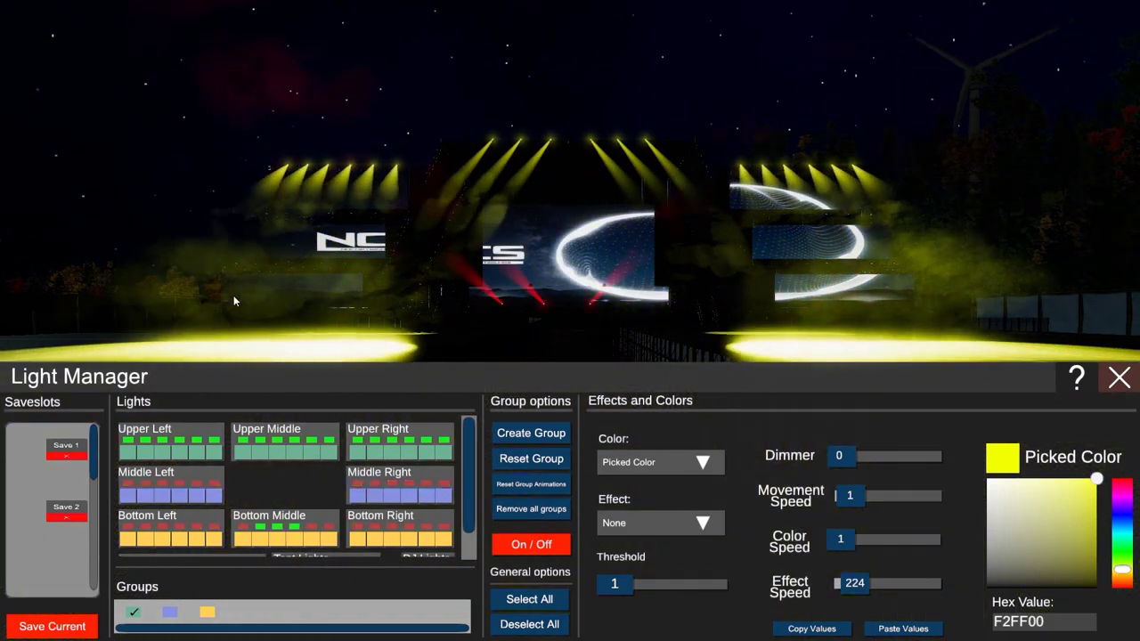
left_click(74, 510)
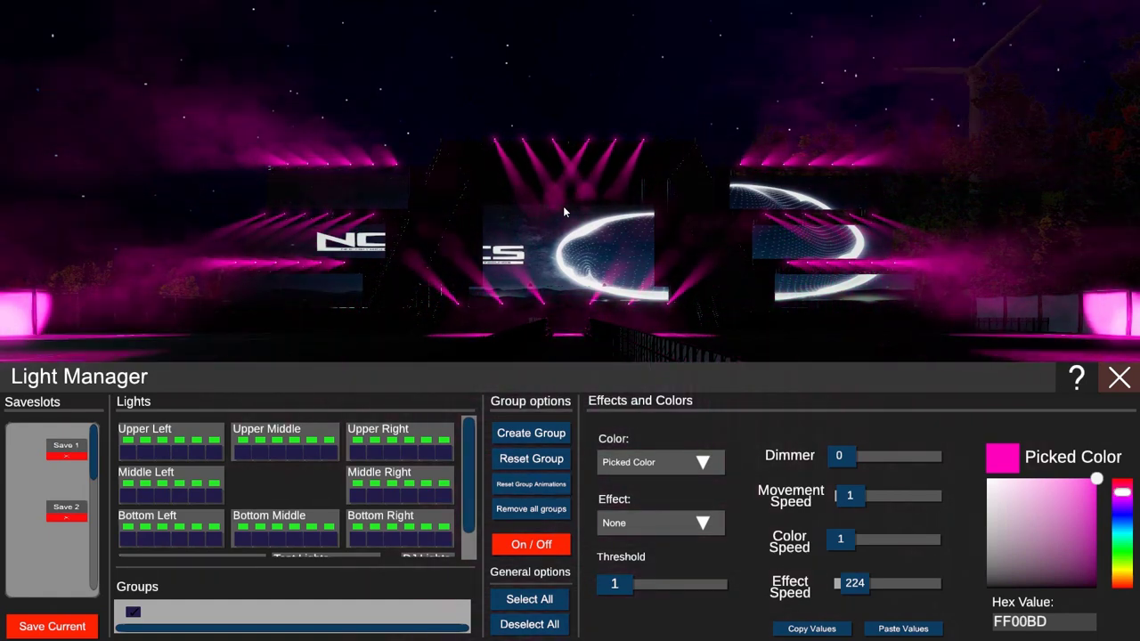
left_click(13, 448)
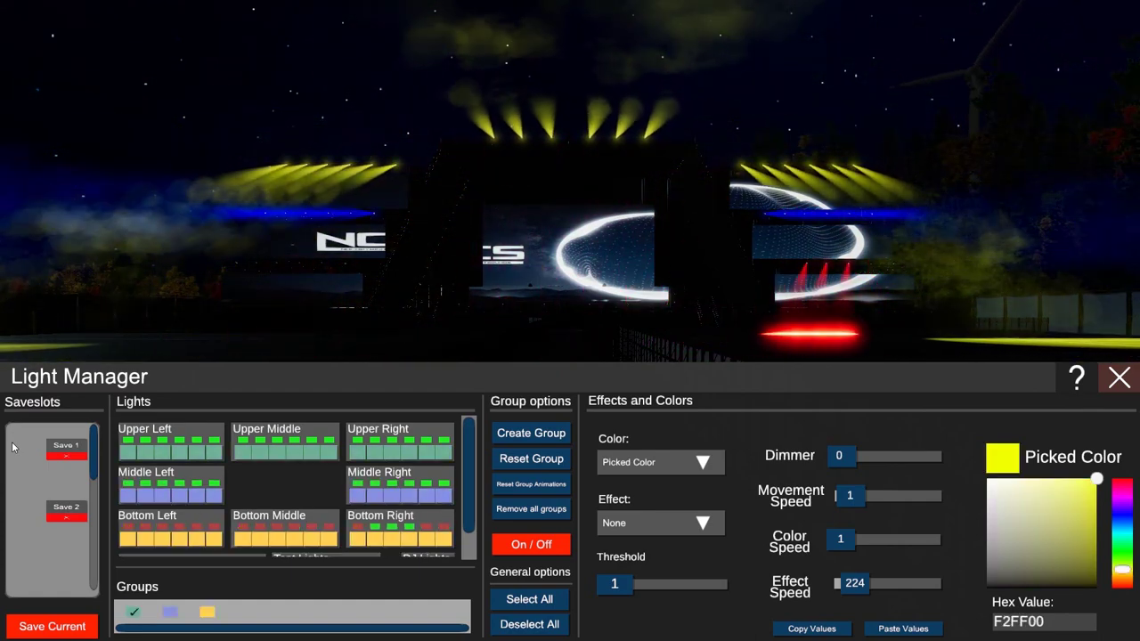
left_click(13, 447)
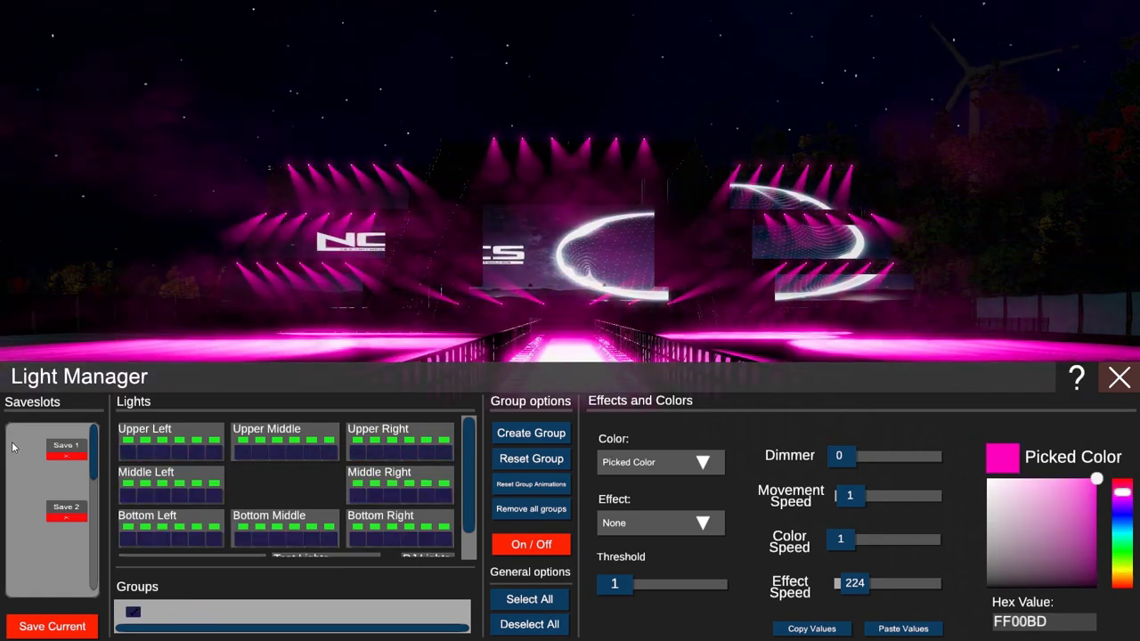
left_click(12, 448)
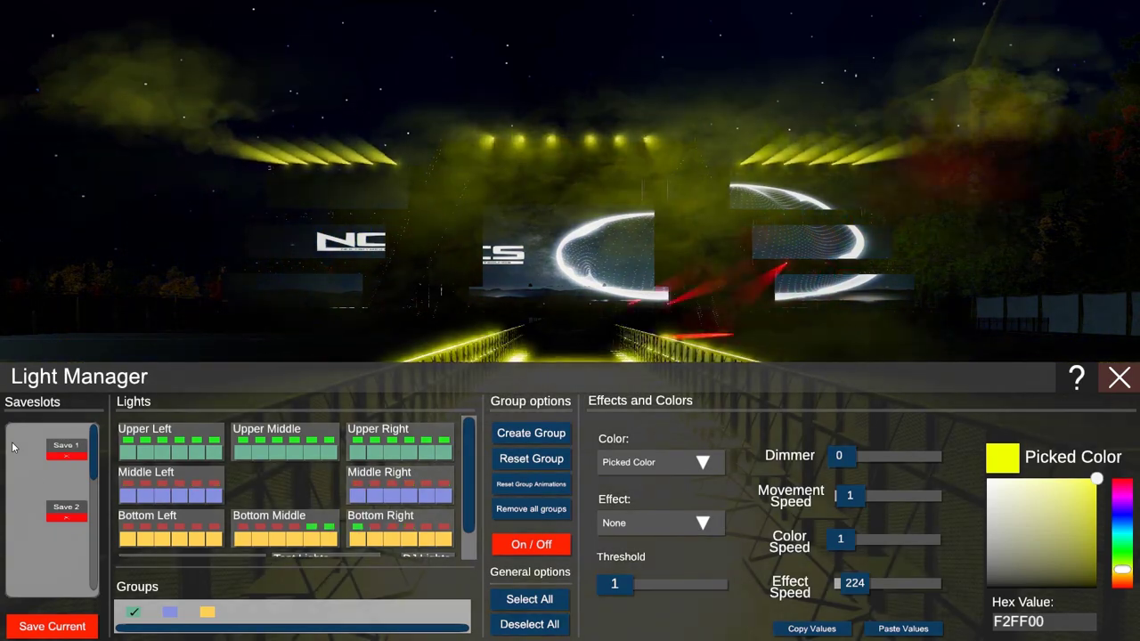
- Delete both saved light setups and remove all light groups
left_click(65, 456)
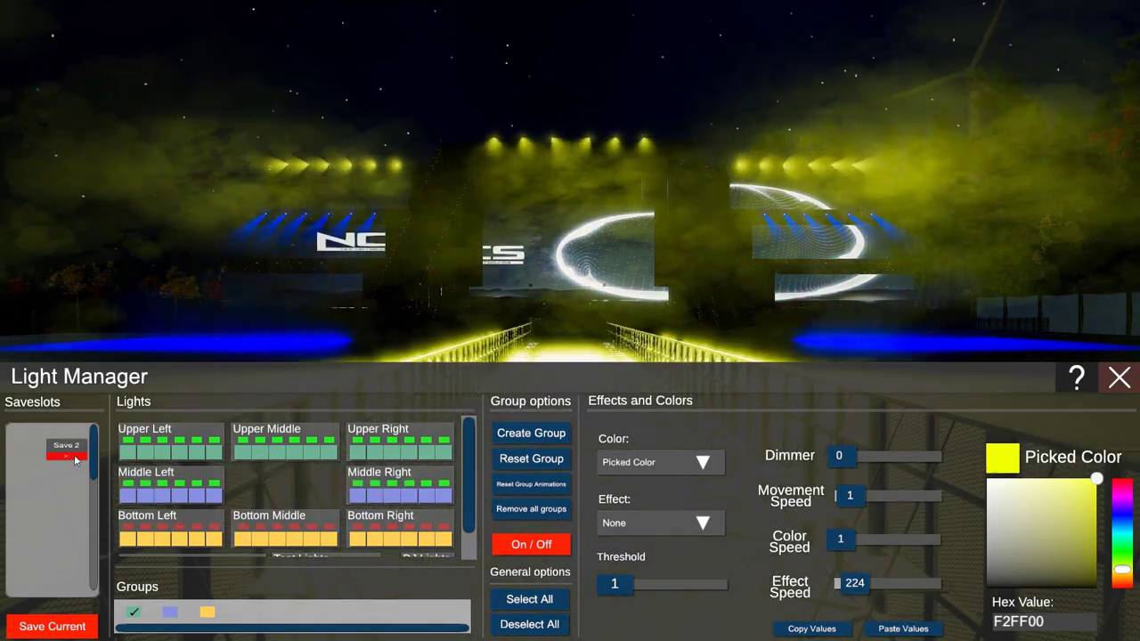
left_click(65, 455)
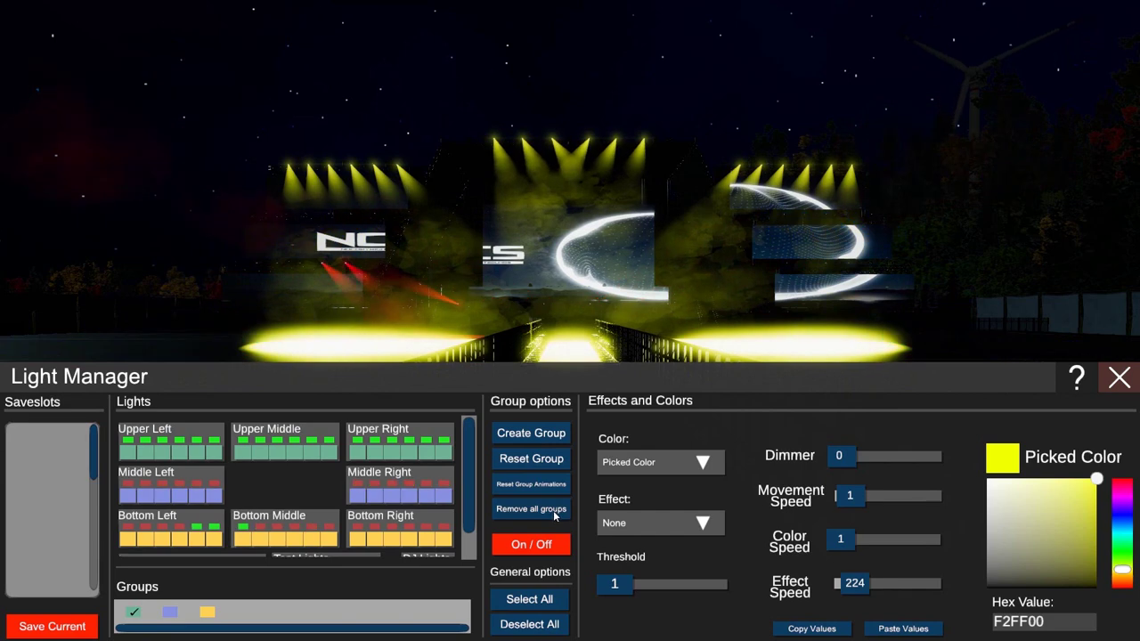
left_click(555, 511)
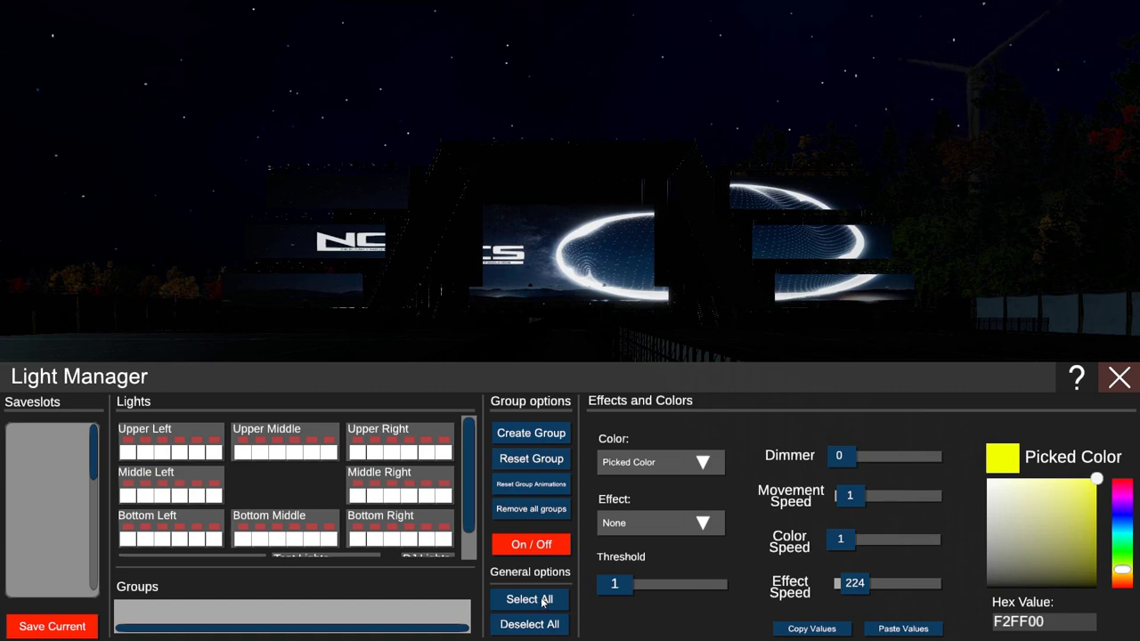
- Group and switch on all lights, including Laser, Tent Lights and DJ Lights, and try the Threshold setting
scroll(282, 486, "down", 3)
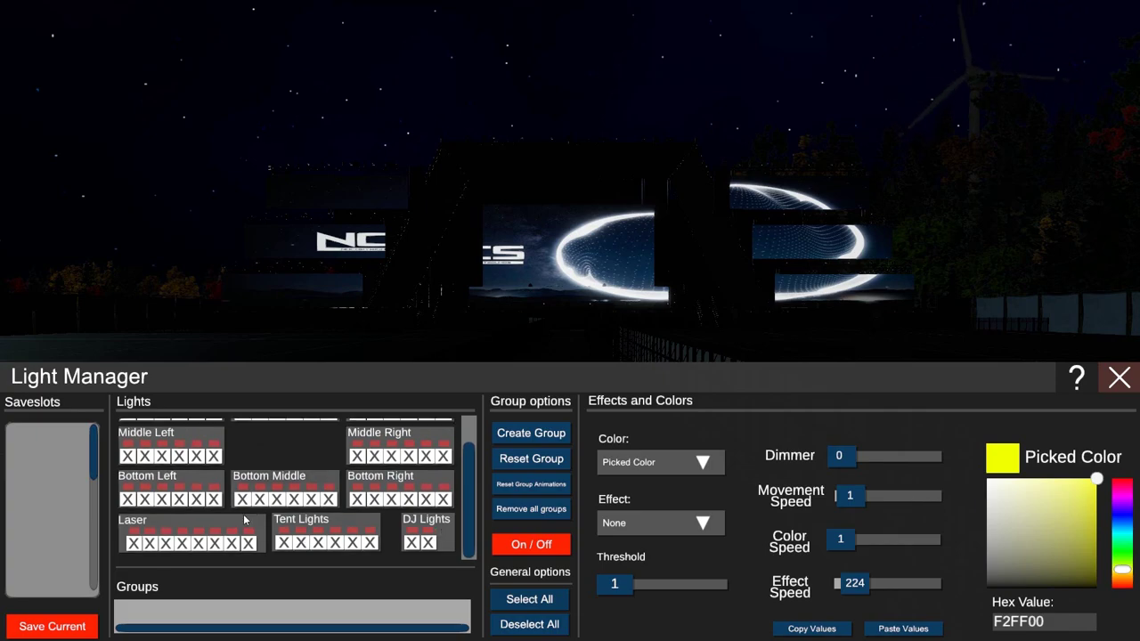
left_click(517, 434)
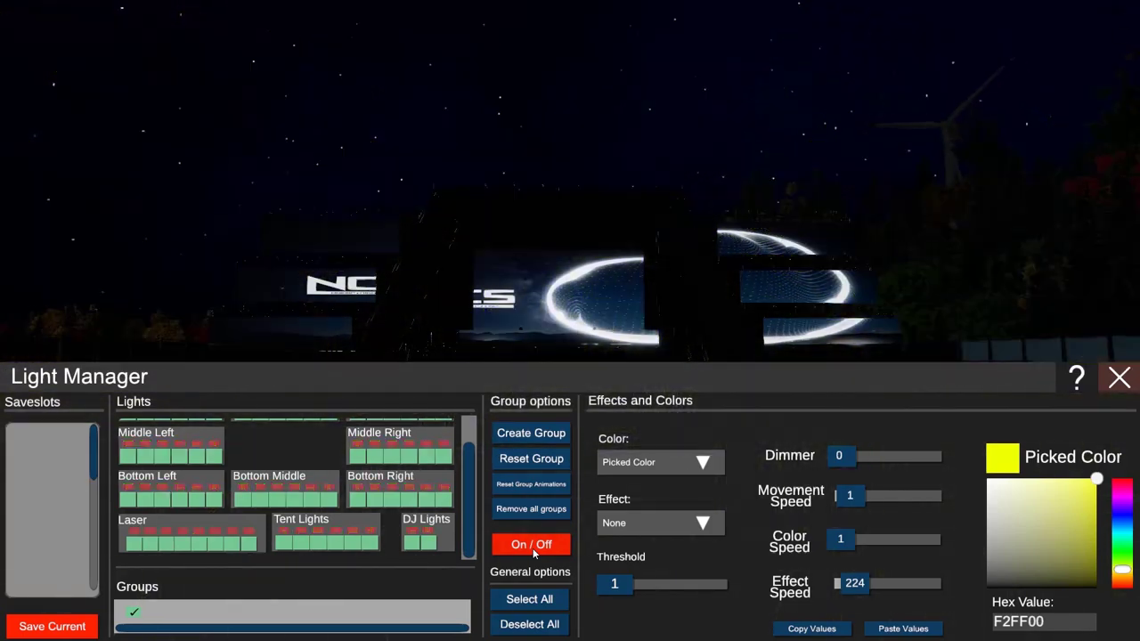
left_click(533, 548)
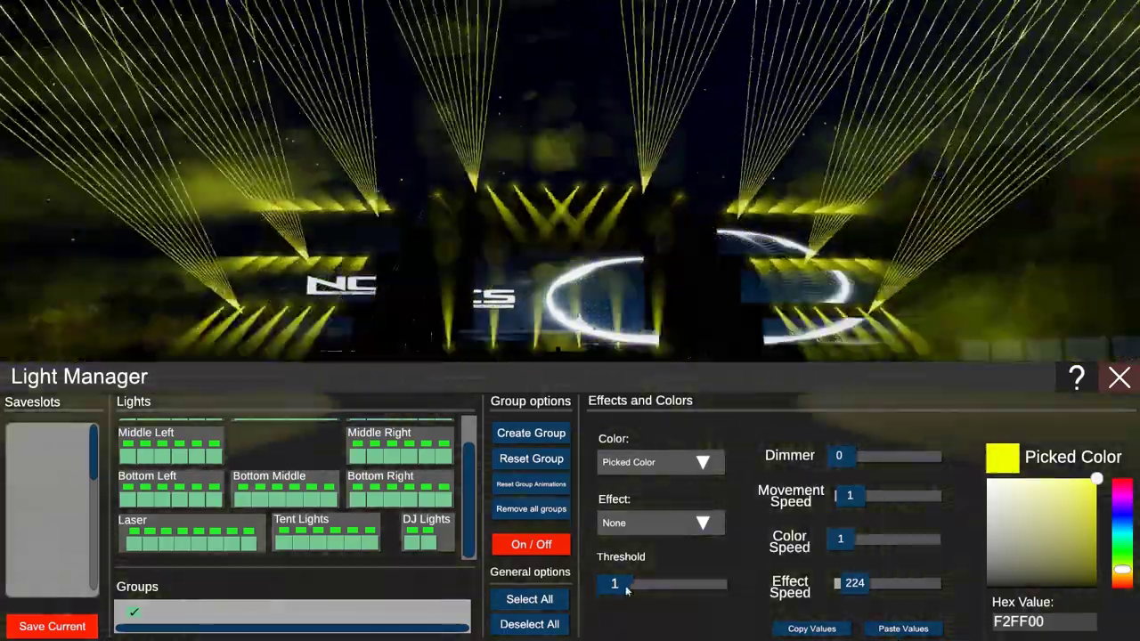
left_click_drag(615, 584, 730, 605)
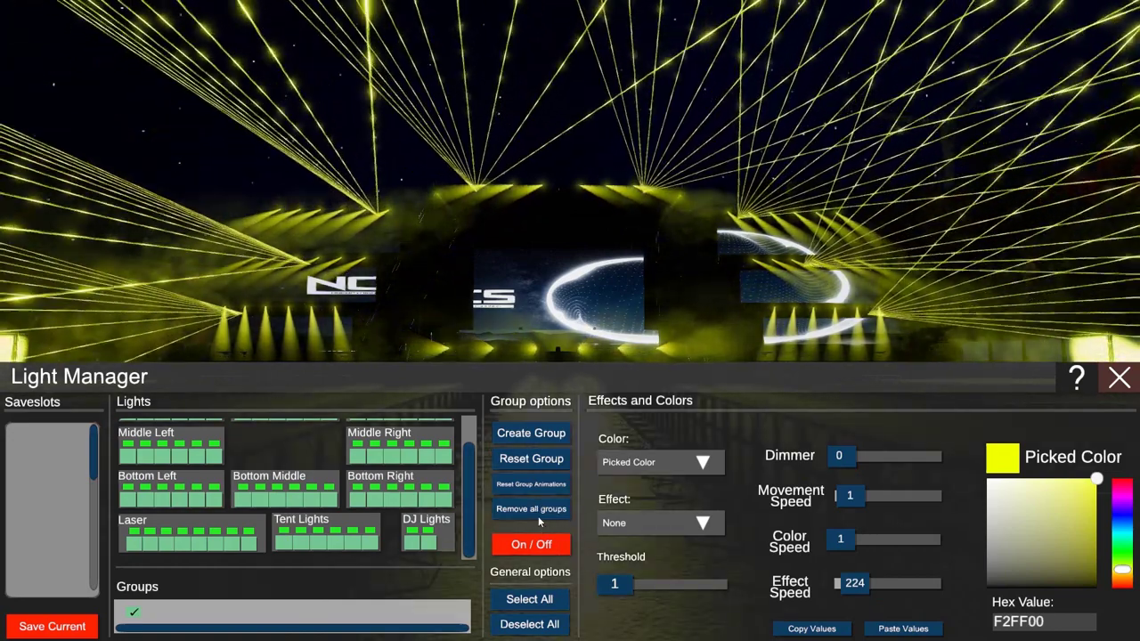
- Try a higher Threshold for the light group's Beat Flash effect and close the Light Manager
left_click(534, 510)
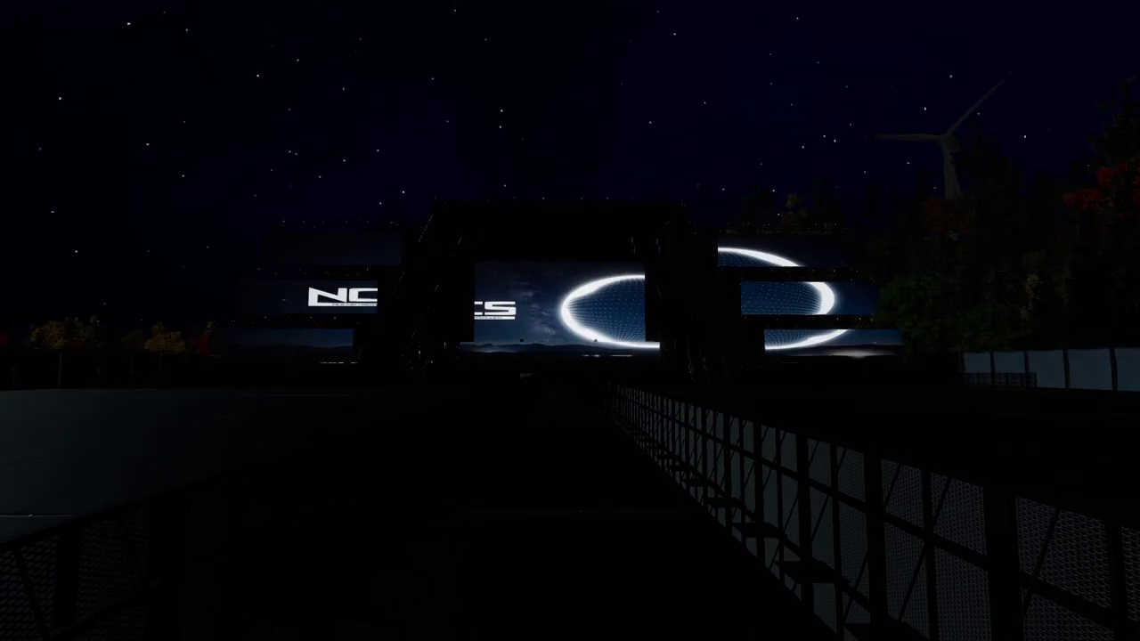
key("l")
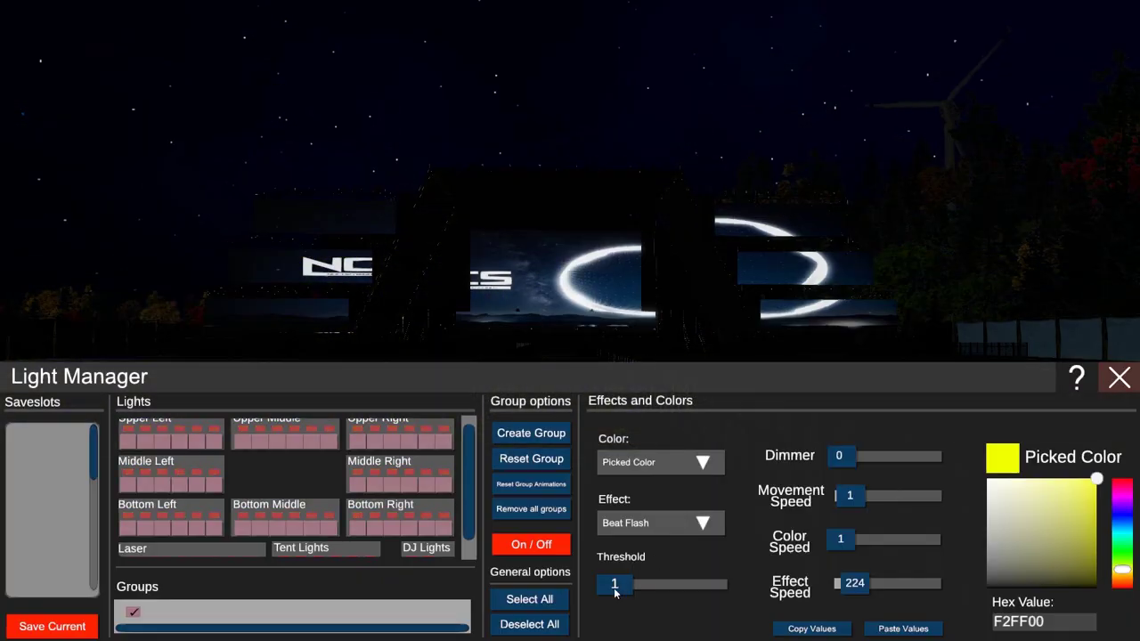
left_click_drag(613, 587, 649, 588)
key("l")
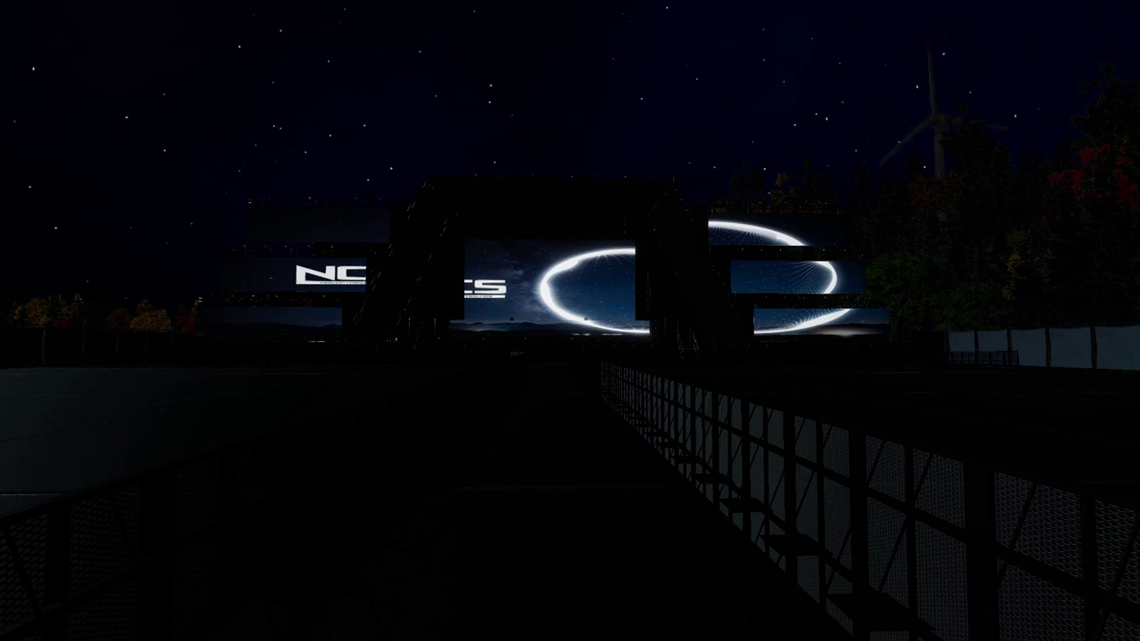
- Open the Pyrotechnics Manager and look through the settings of the Small Lower, Big Upper and Small Upper positions
key("p")
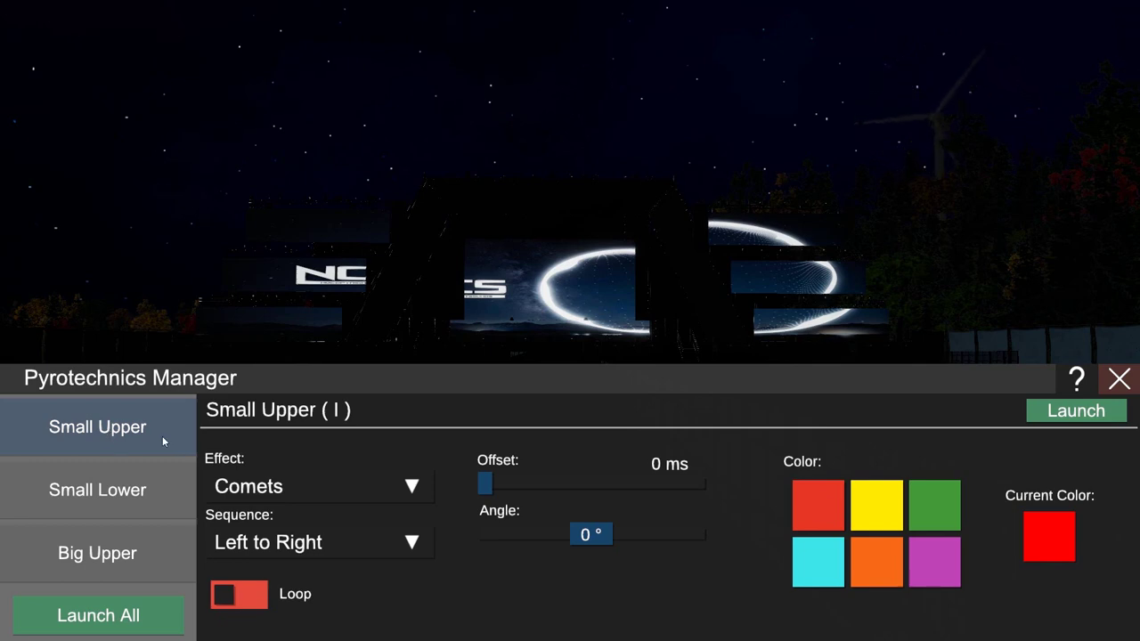
left_click(151, 492)
left_click(148, 540)
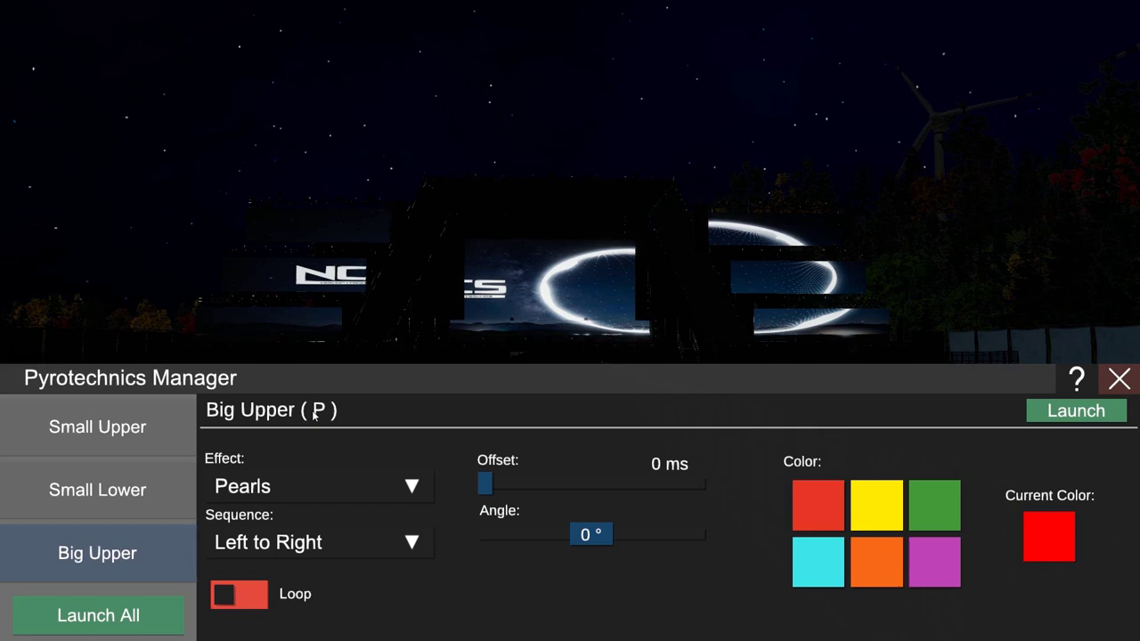
left_click(97, 487)
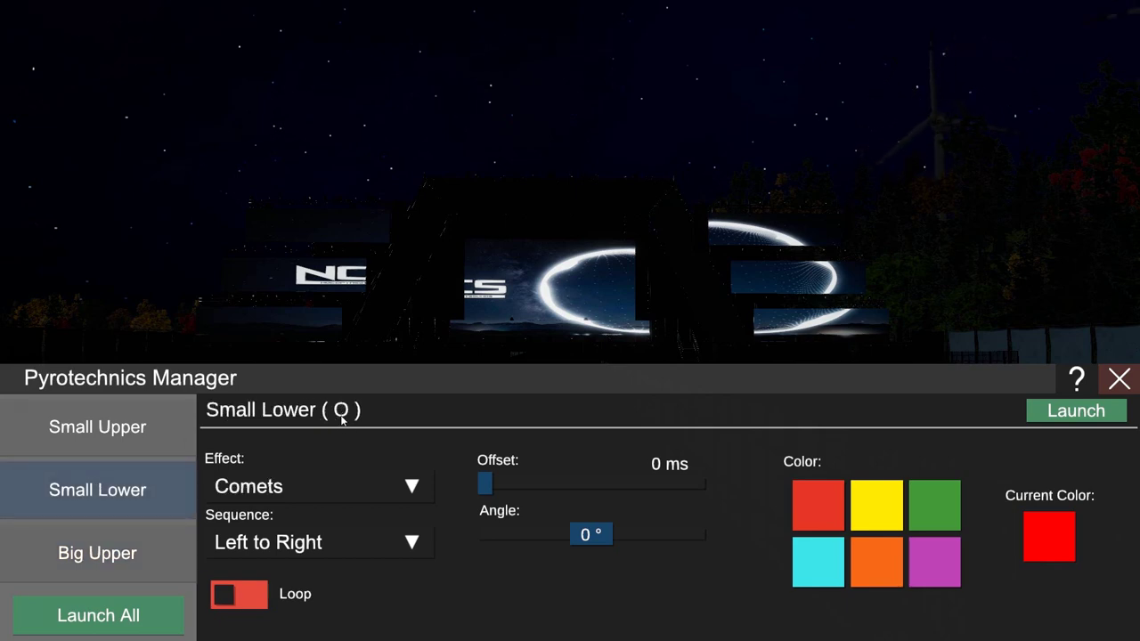
left_click(158, 447)
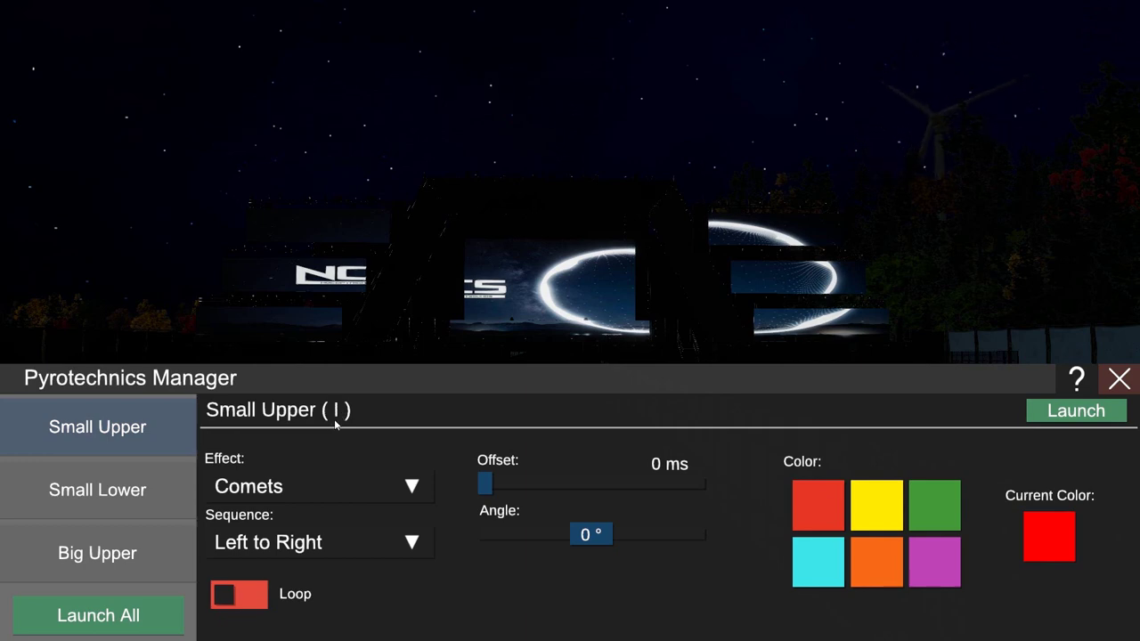
- Launch the Small Upper pyrotechnics with the Mine Shiver effect, and change the effect to Mine Fireflies
key("space")
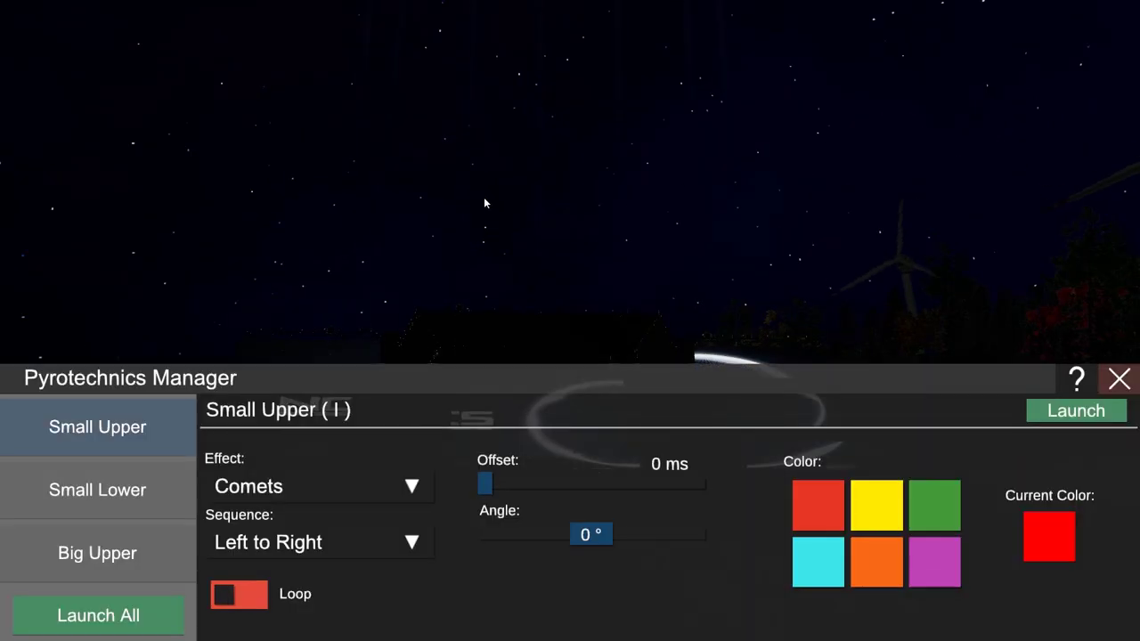
left_click(288, 475)
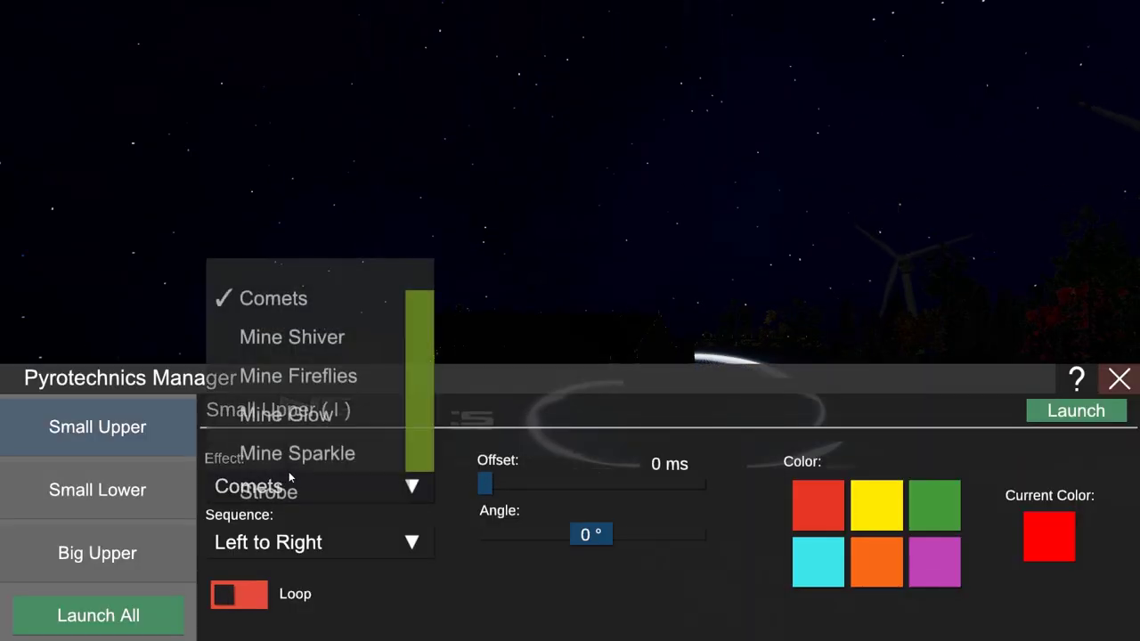
left_click(358, 335)
key("space")
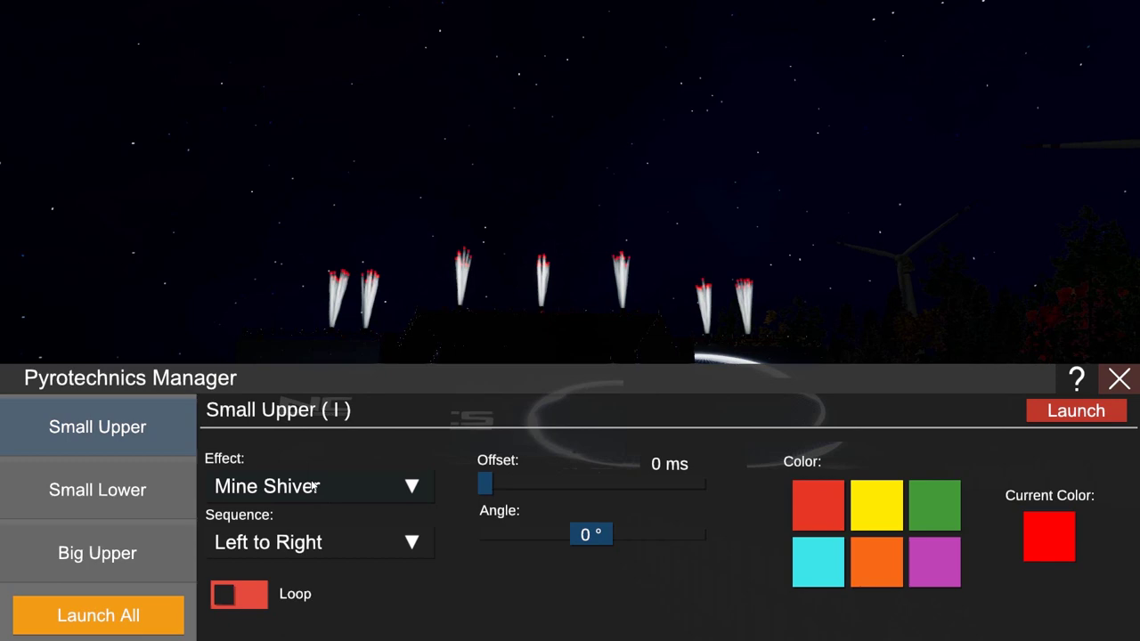
left_click(312, 486)
left_click(302, 376)
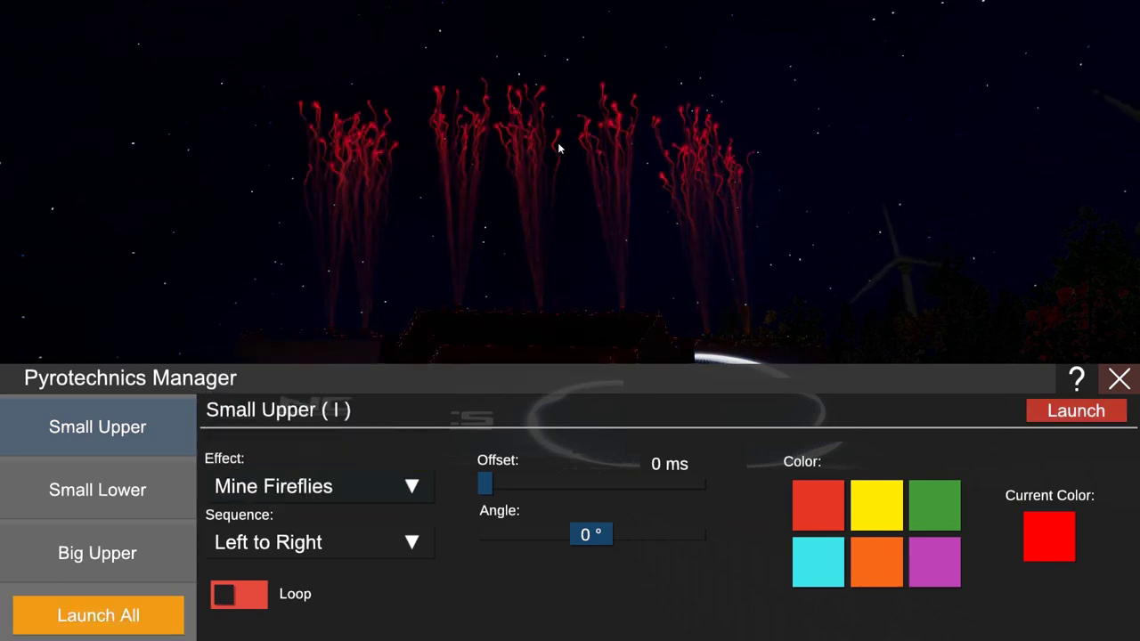
- Set the Small Upper color to green and try looping the launch, switching Loop off again
left_click(873, 502)
left_click(922, 505)
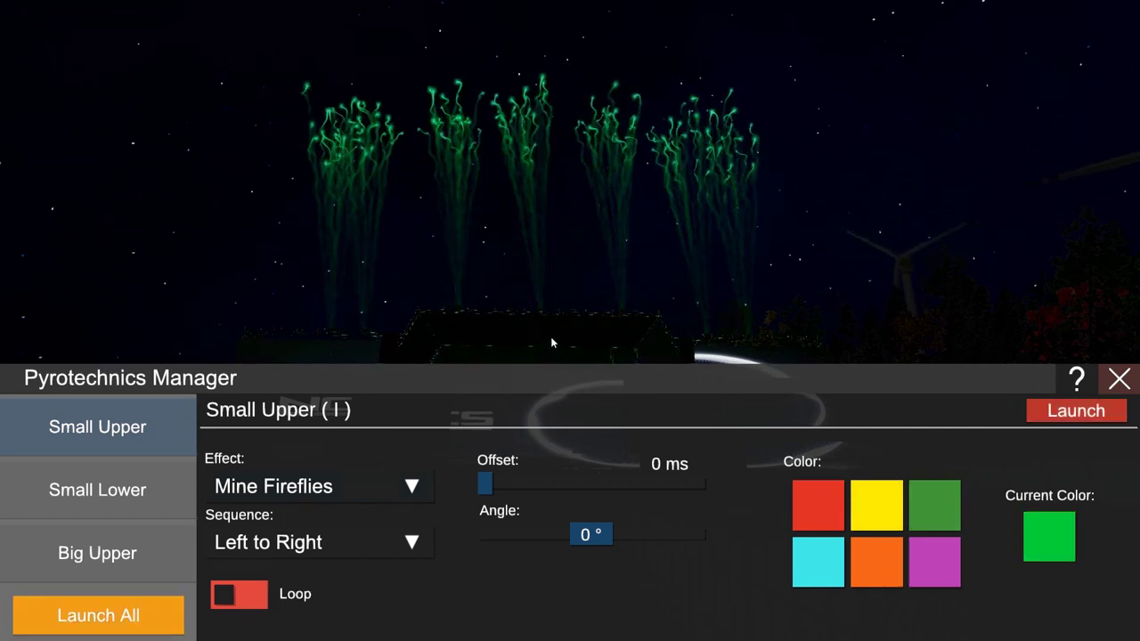
left_click(238, 594)
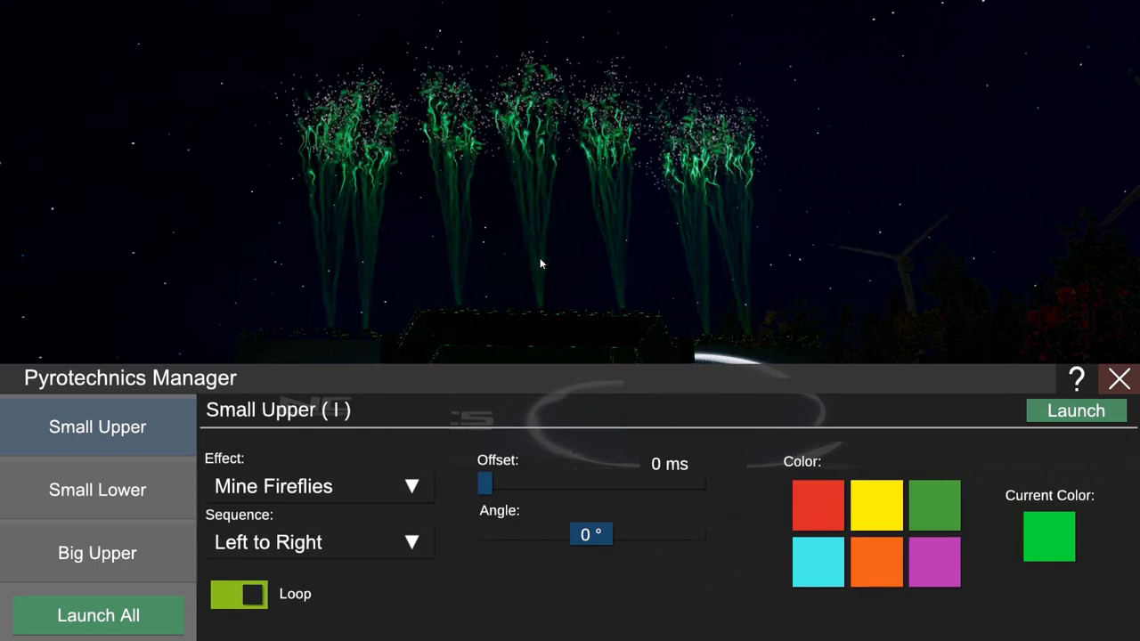
left_click(238, 594)
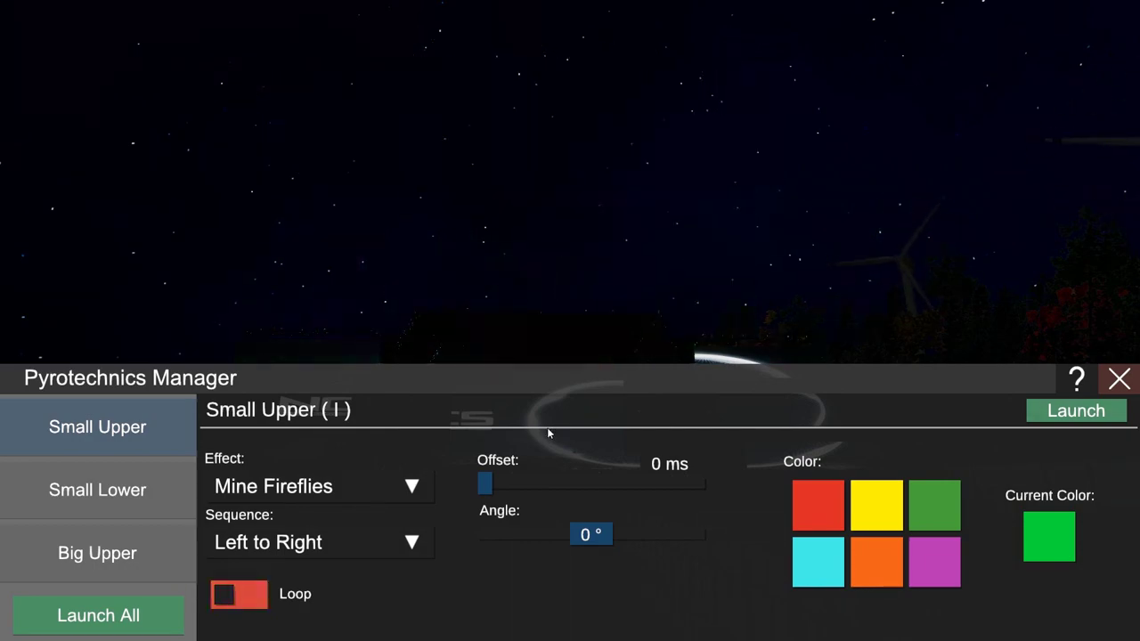
- Try Offsets of 151 ms and 569 ms for the Small Upper pyrotechnics and settle on 117 ms
left_click_drag(484, 483, 518, 486)
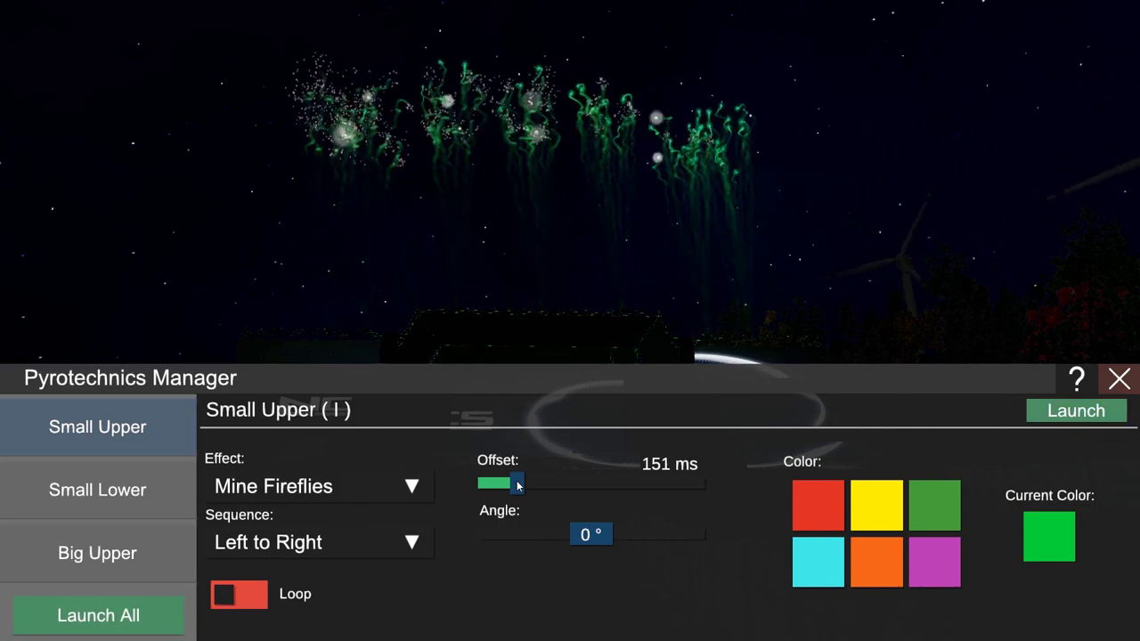
left_click_drag(517, 484, 603, 484)
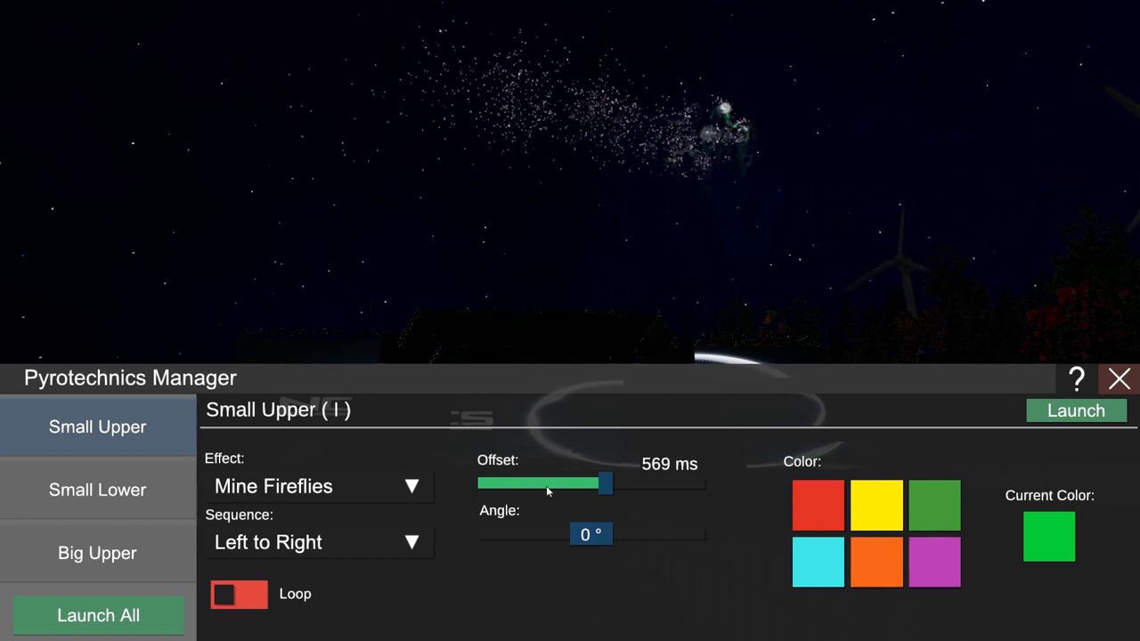
left_click_drag(546, 485, 509, 485)
- Try launching the Small Upper pyrotechnics at an Angle of -20° and return the Angle to 0°
left_click_drag(588, 534, 526, 541)
key("space")
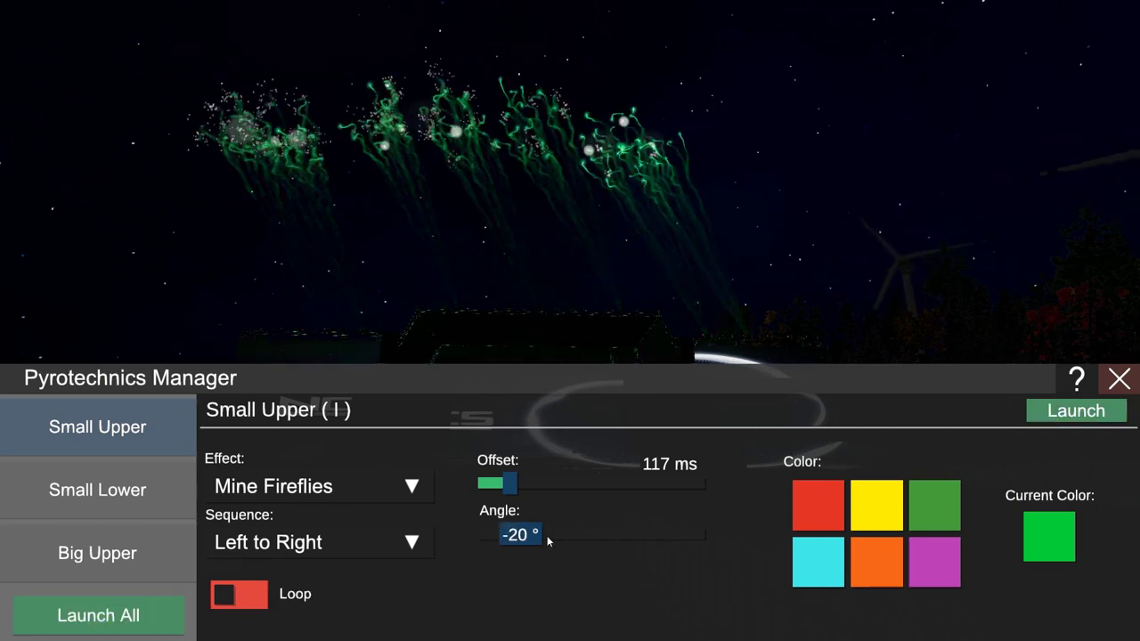
left_click_drag(547, 537, 595, 537)
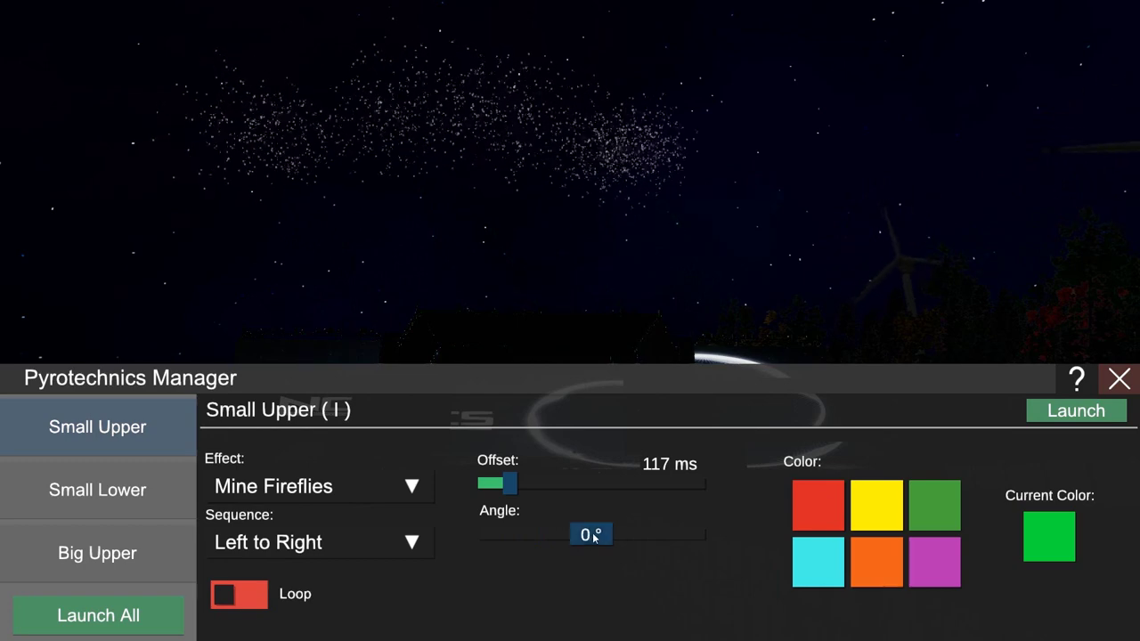
- Launch the Small Upper pyrotechnics in the Right to Left, Middle to Left/Right and finally Random sequence
left_click(380, 545)
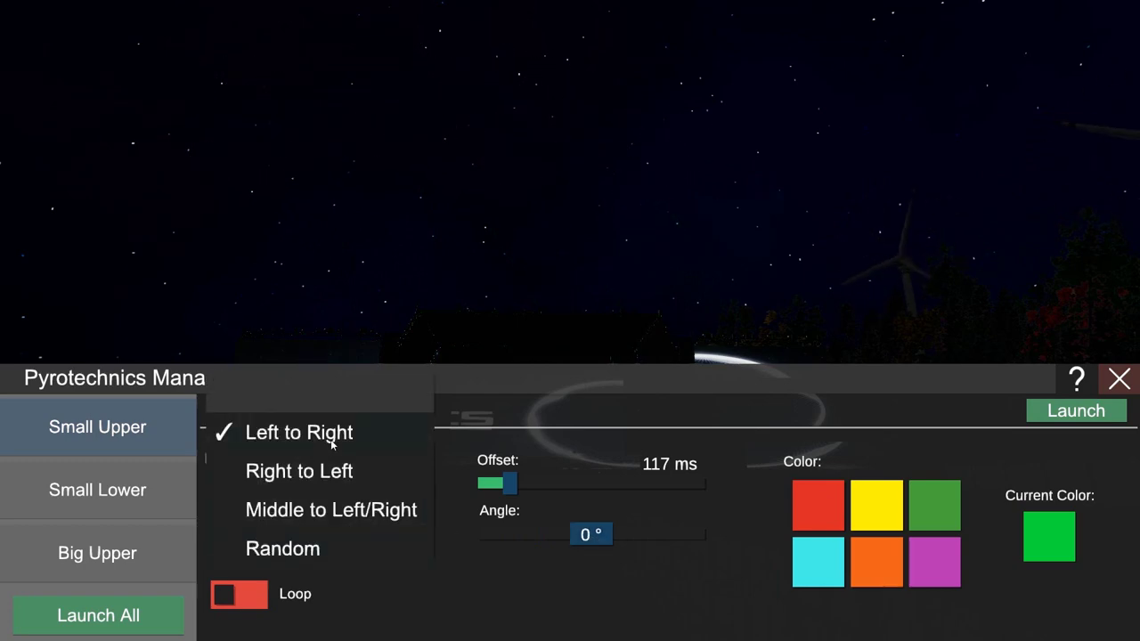
left_click(331, 473)
key("space")
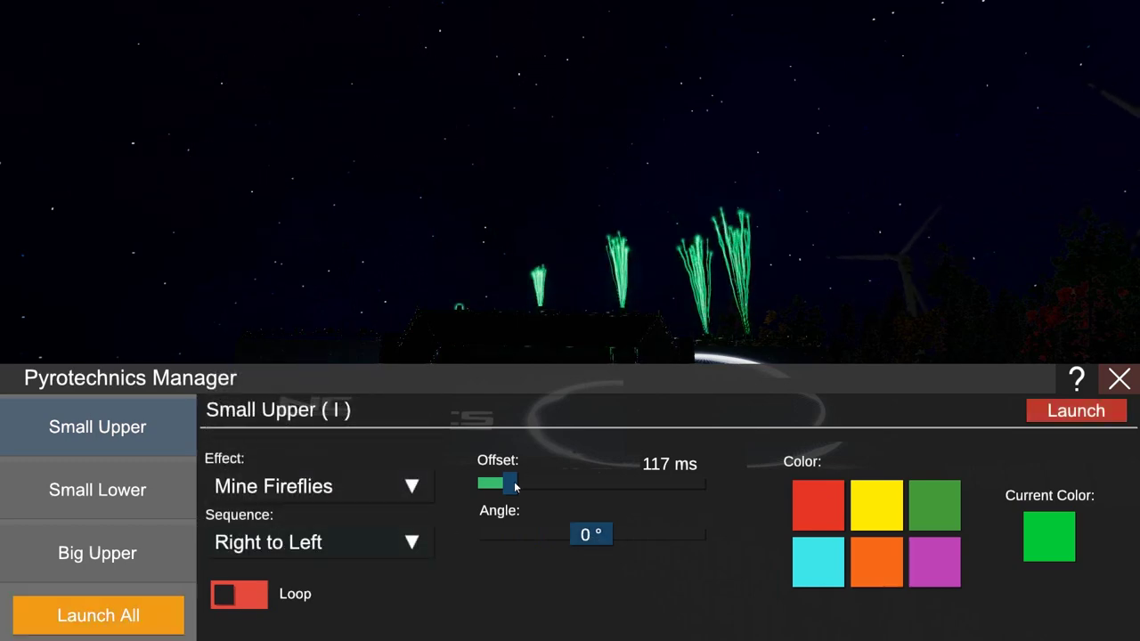
left_click(381, 545)
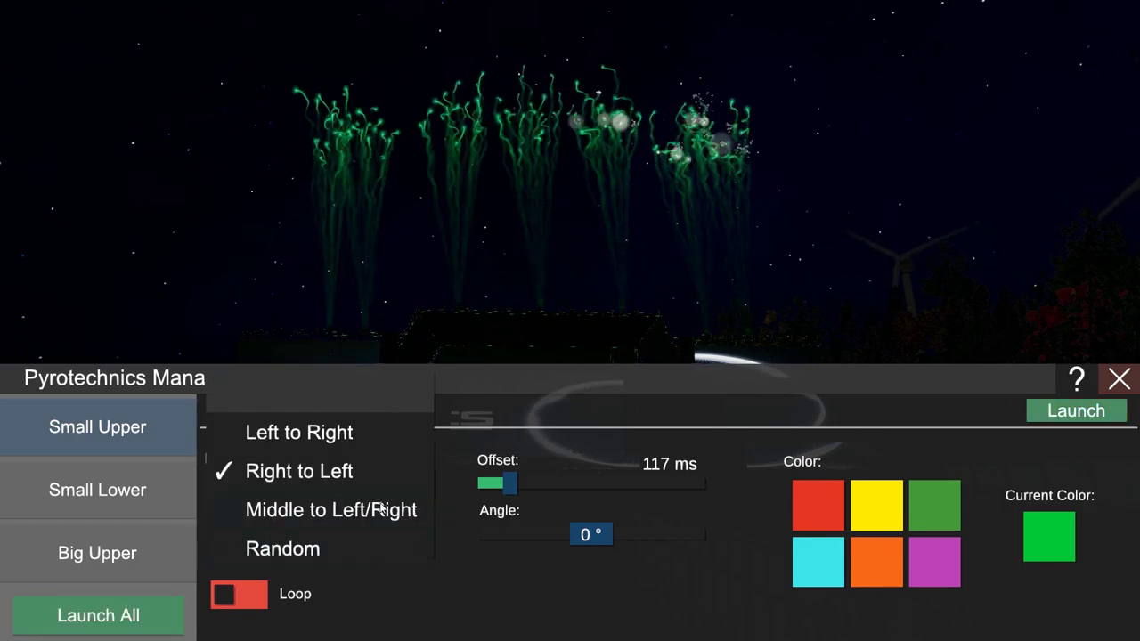
left_click(380, 509)
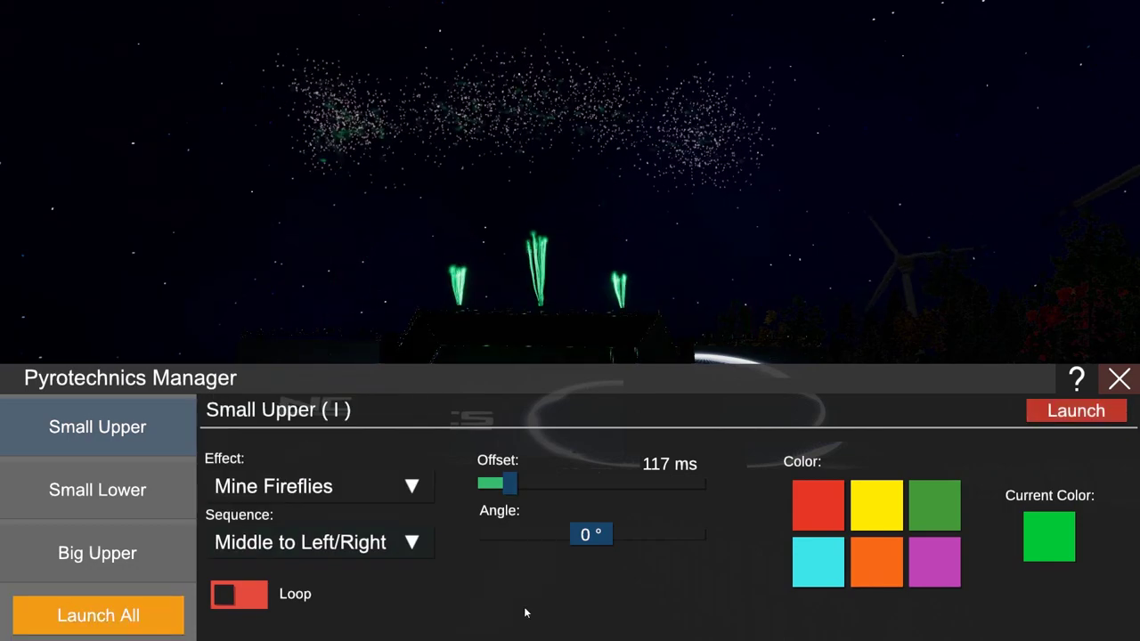
key("space")
left_click(372, 536)
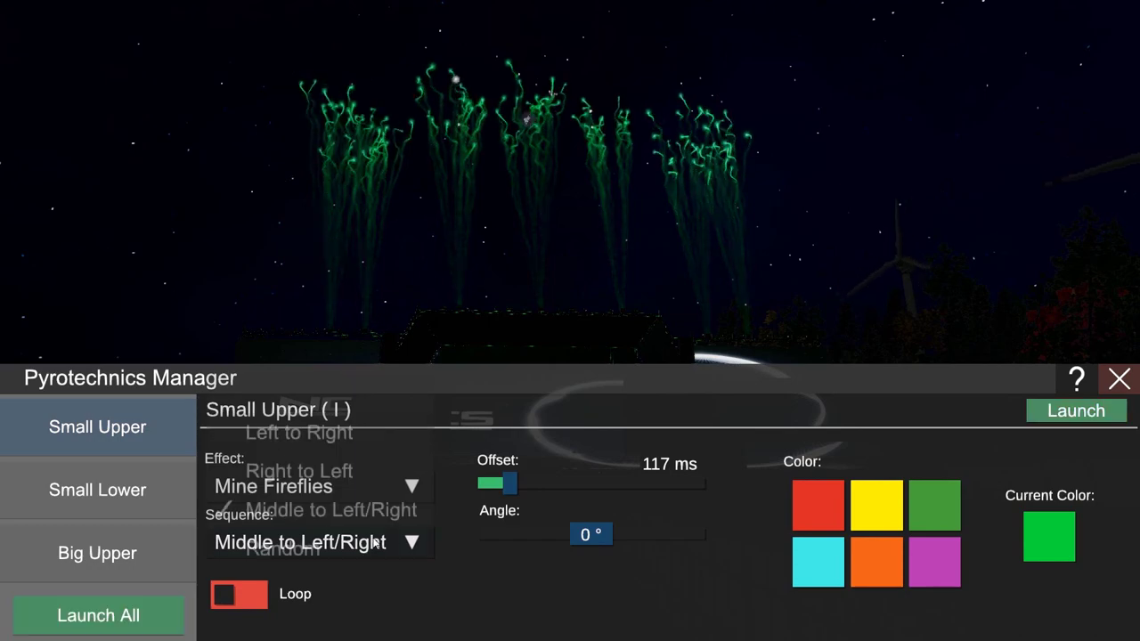
left_click(377, 547)
key("space")
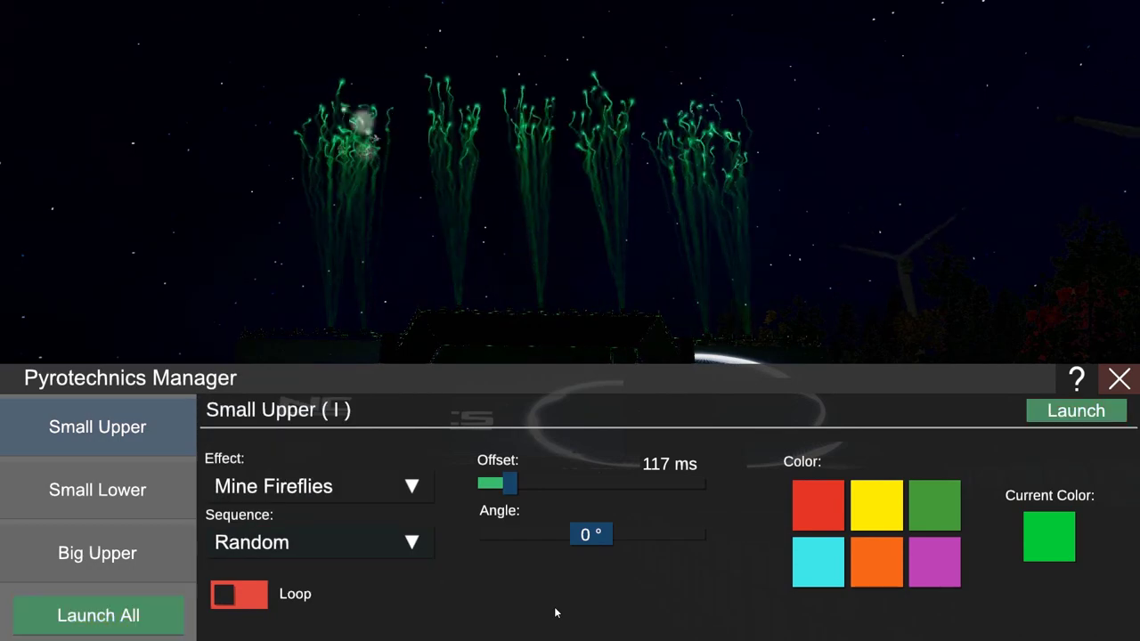
- Set the Big Upper pyrotechnics to the Brocade effect and launch them
left_click(114, 497)
left_click(133, 545)
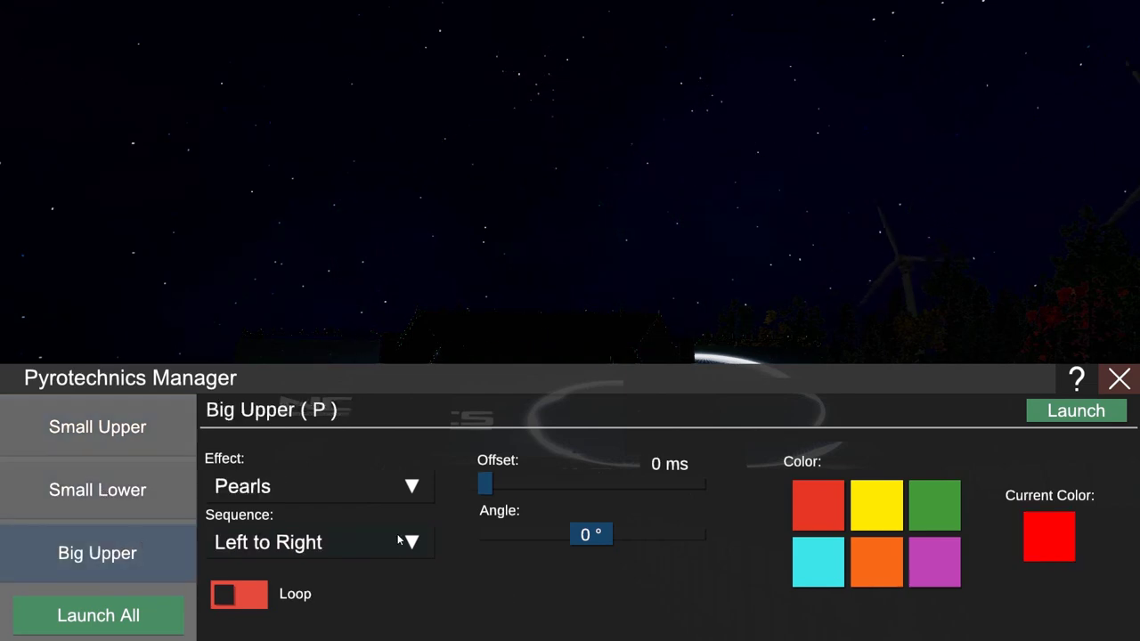
left_click(296, 496)
left_click(303, 293)
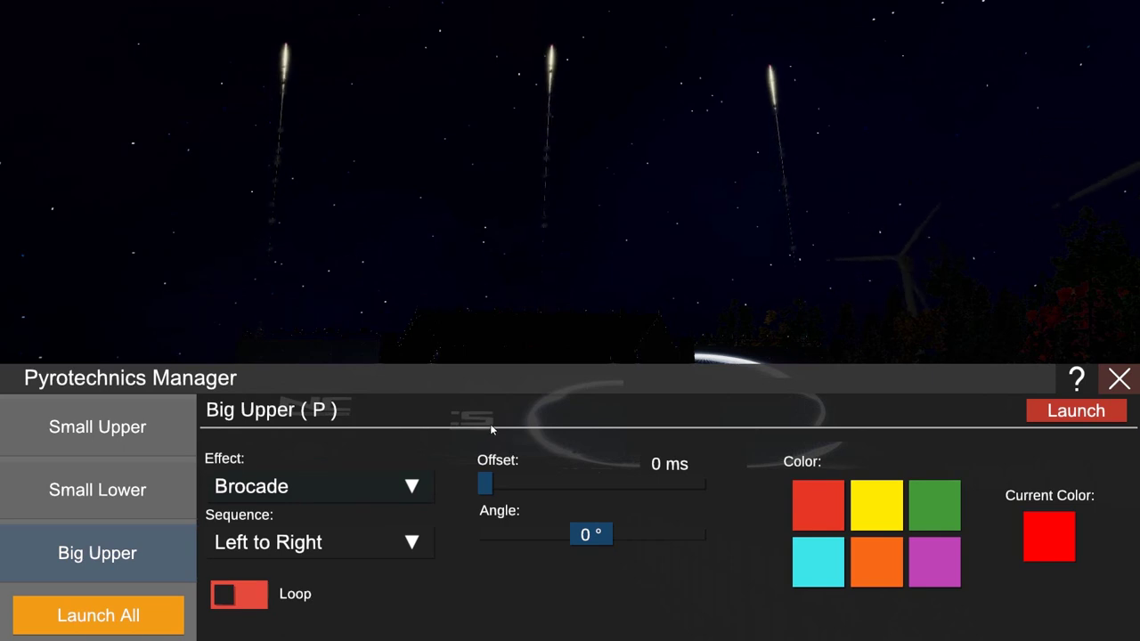
- Configure the Small Lower pyrotechnics as light blue Strobe with a 115 ms Offset and Middle to Left/Right sequence, and close the Pyrotechnics Manager
left_click(142, 494)
left_click(407, 484)
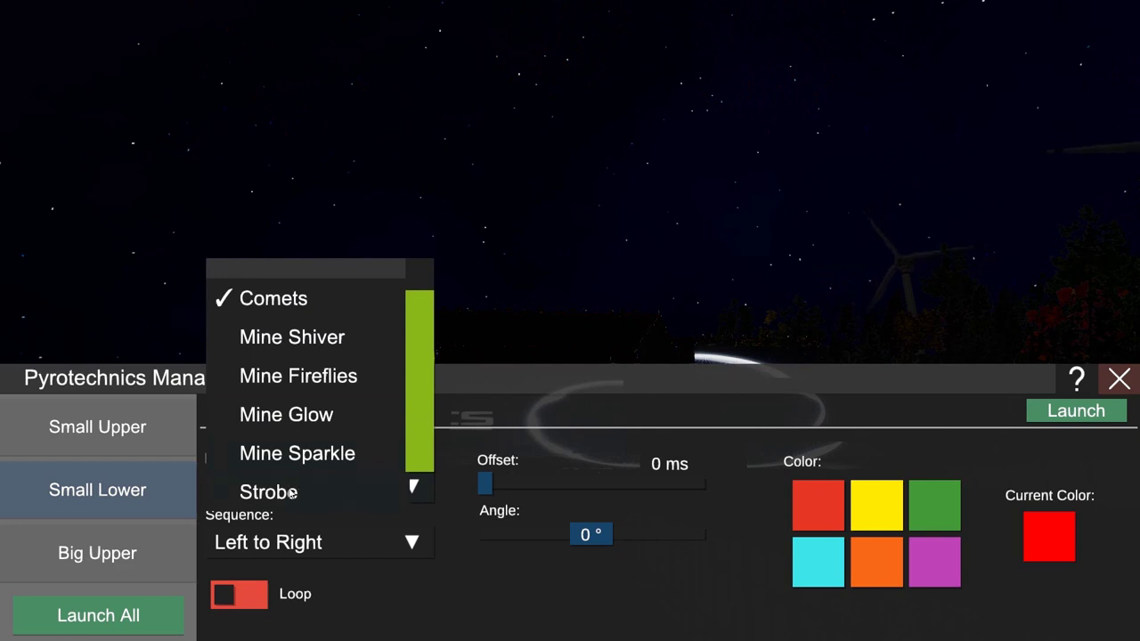
left_click(321, 489)
left_click(815, 550)
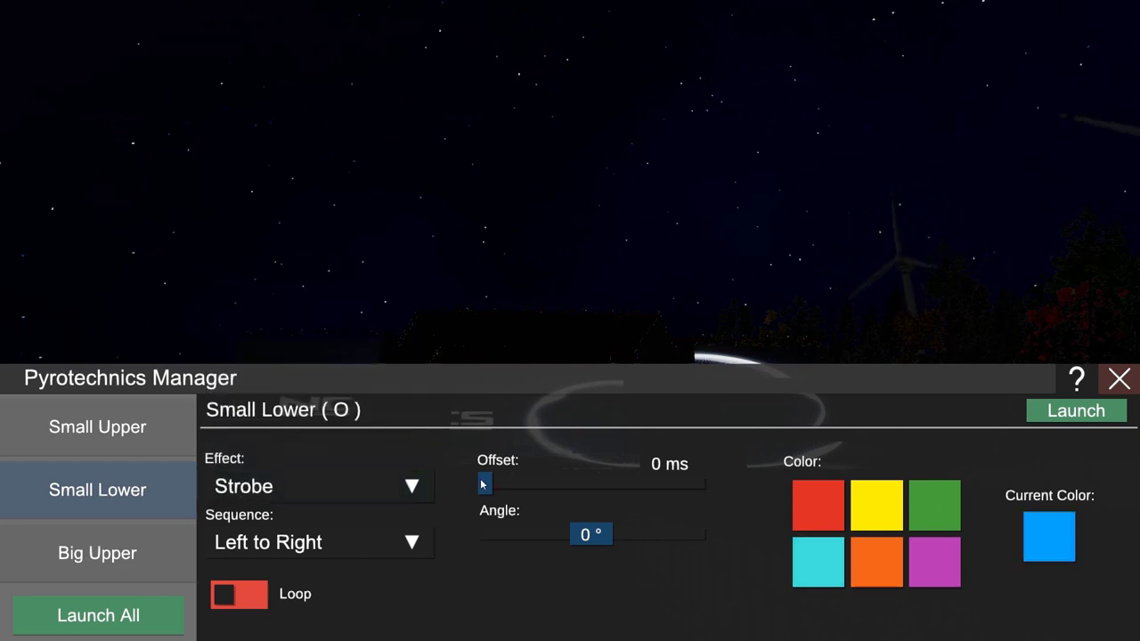
left_click_drag(481, 483, 505, 484)
left_click(383, 541)
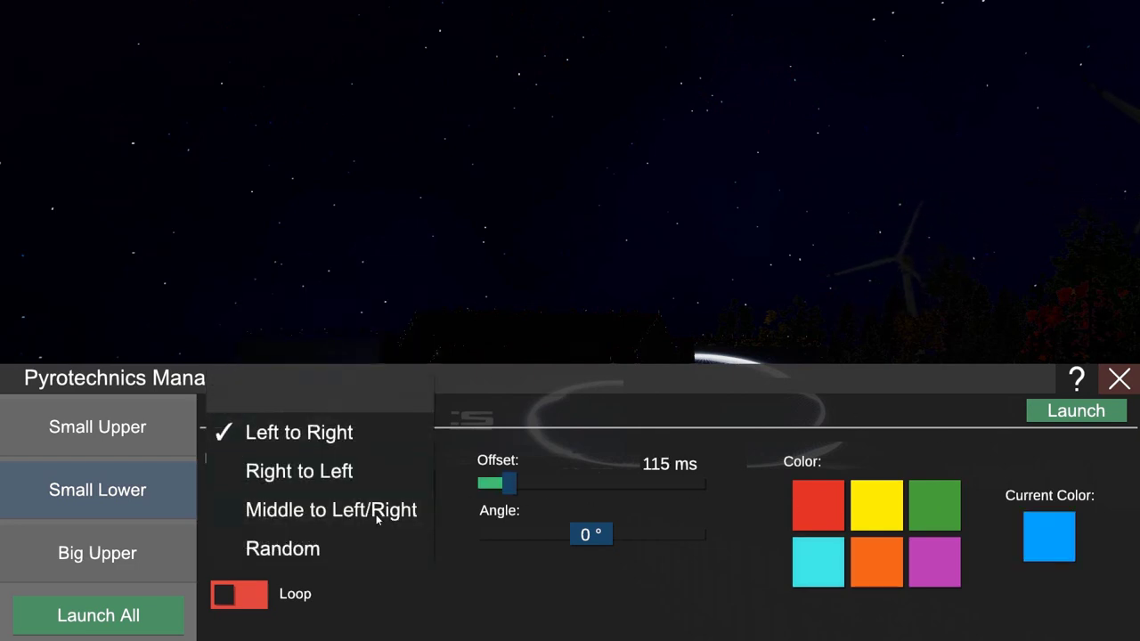
left_click(370, 515)
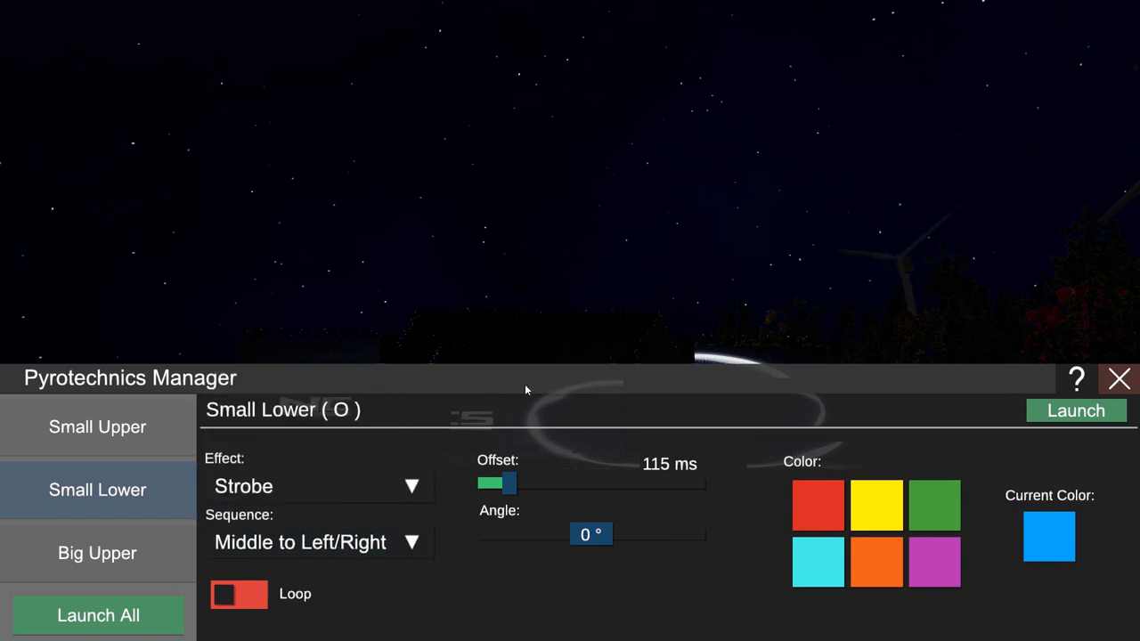
key("Escape")
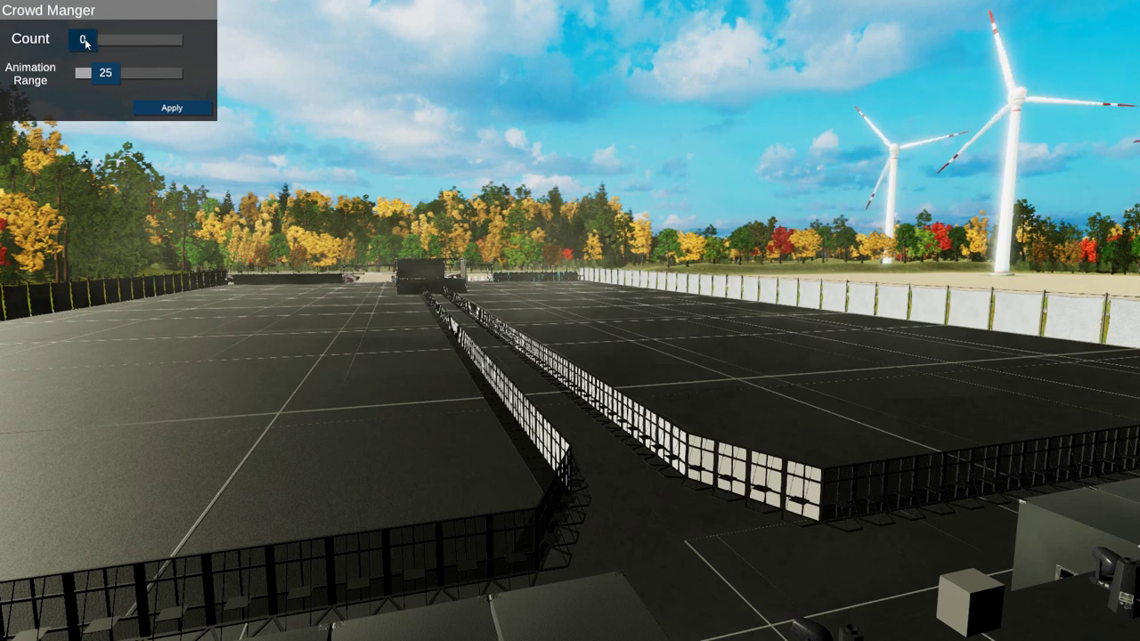
- Fill the festival ground with a crowd using a Count of 2029 and an Animation Range of 9
left_click_drag(111, 54, 148, 56)
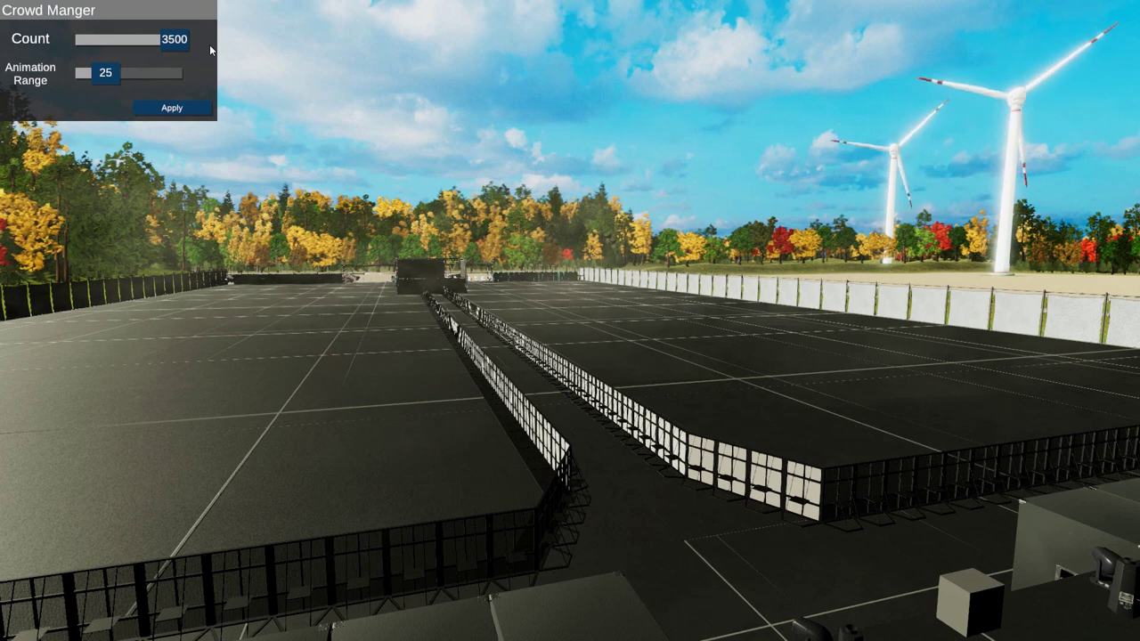
left_click_drag(210, 45, 102, 52)
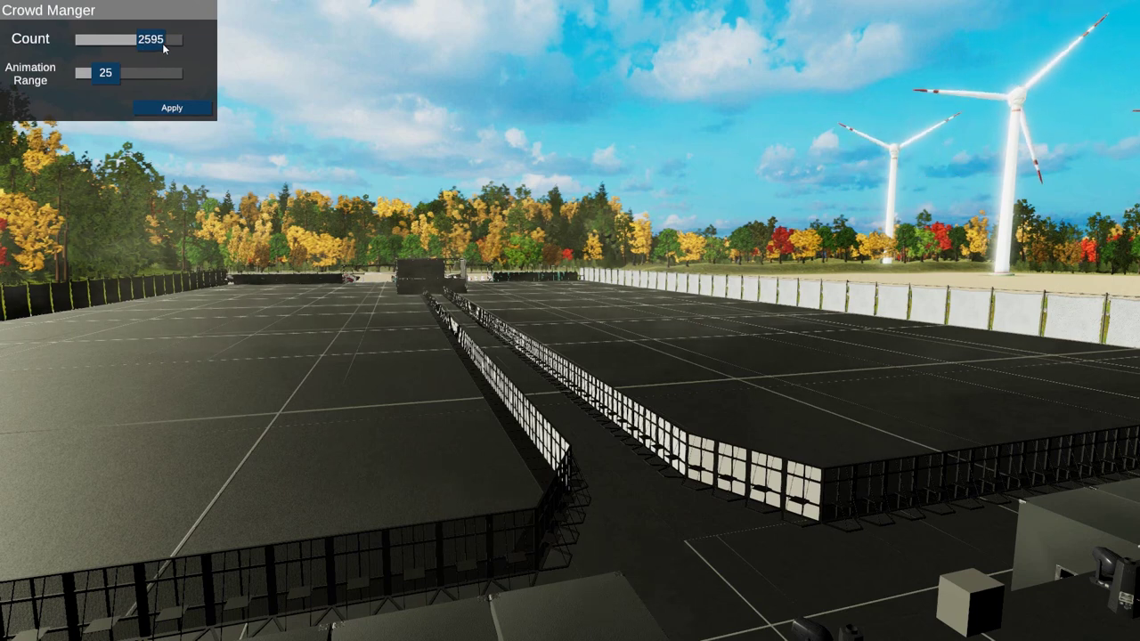
left_click_drag(151, 40, 167, 51)
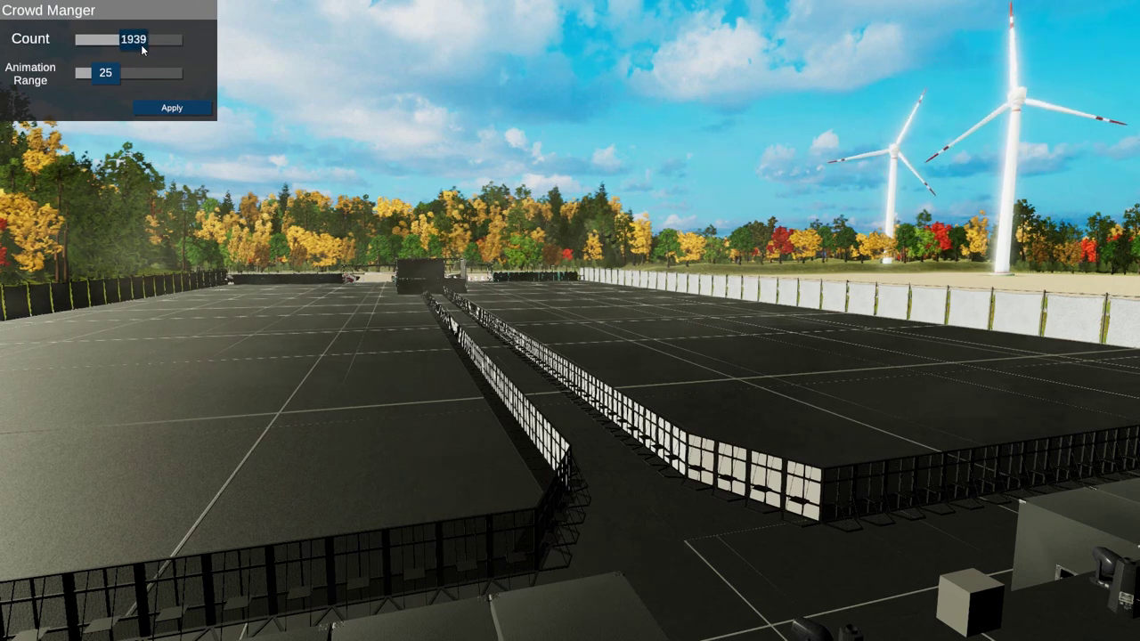
left_click_drag(141, 49, 146, 49)
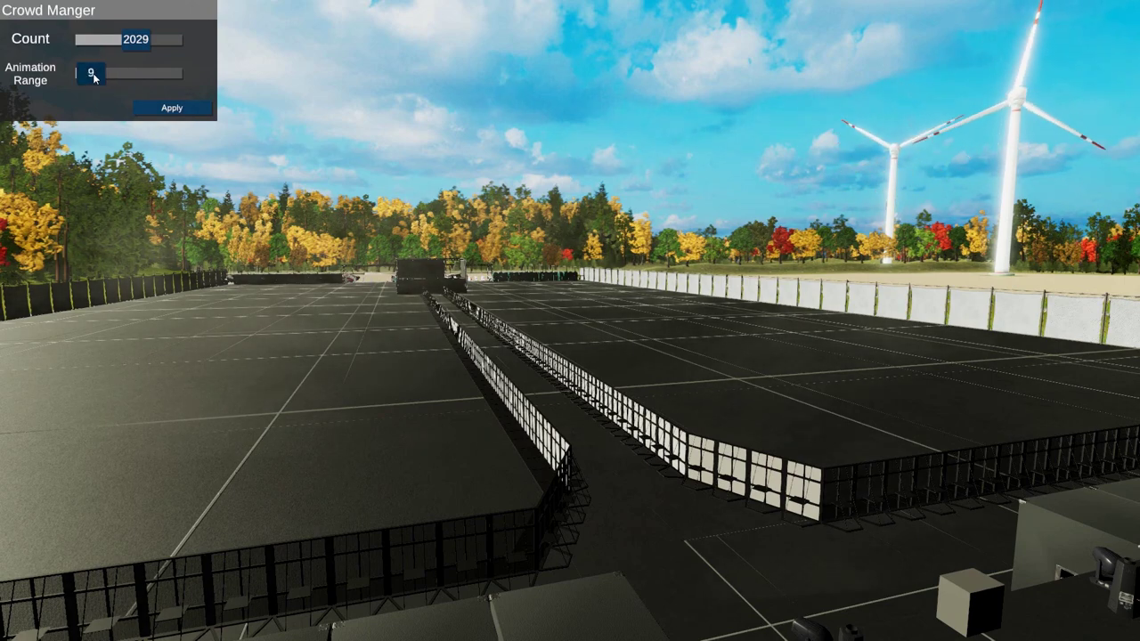
left_click(162, 108)
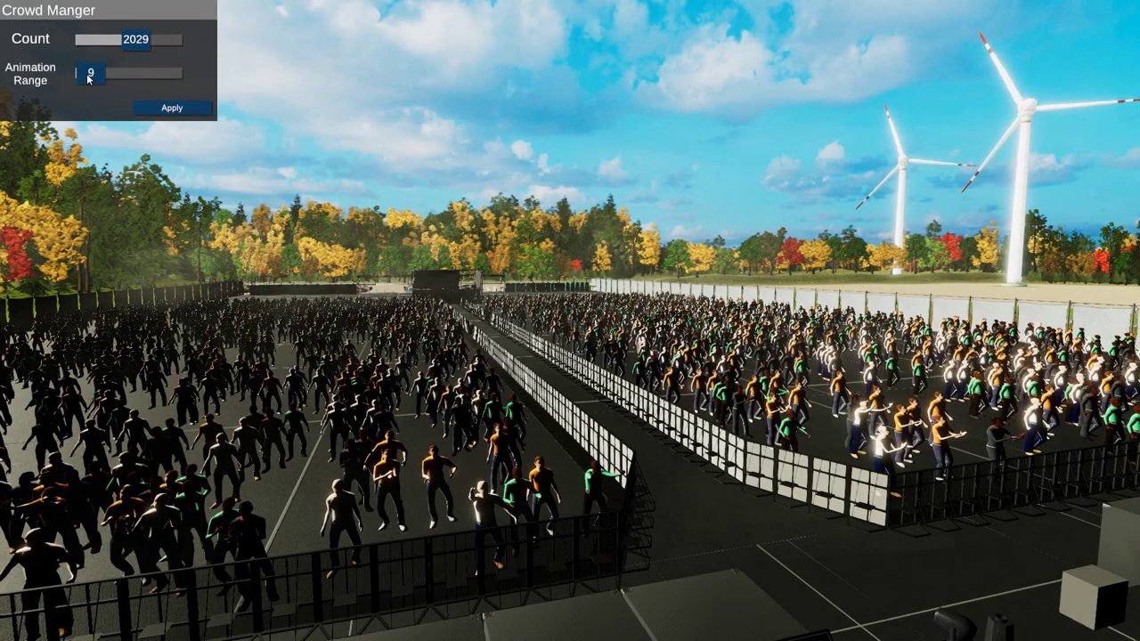
- Raise the crowd's Animation Range to 80 and its Count to 3229, and apply the new settings
left_click_drag(88, 79, 126, 84)
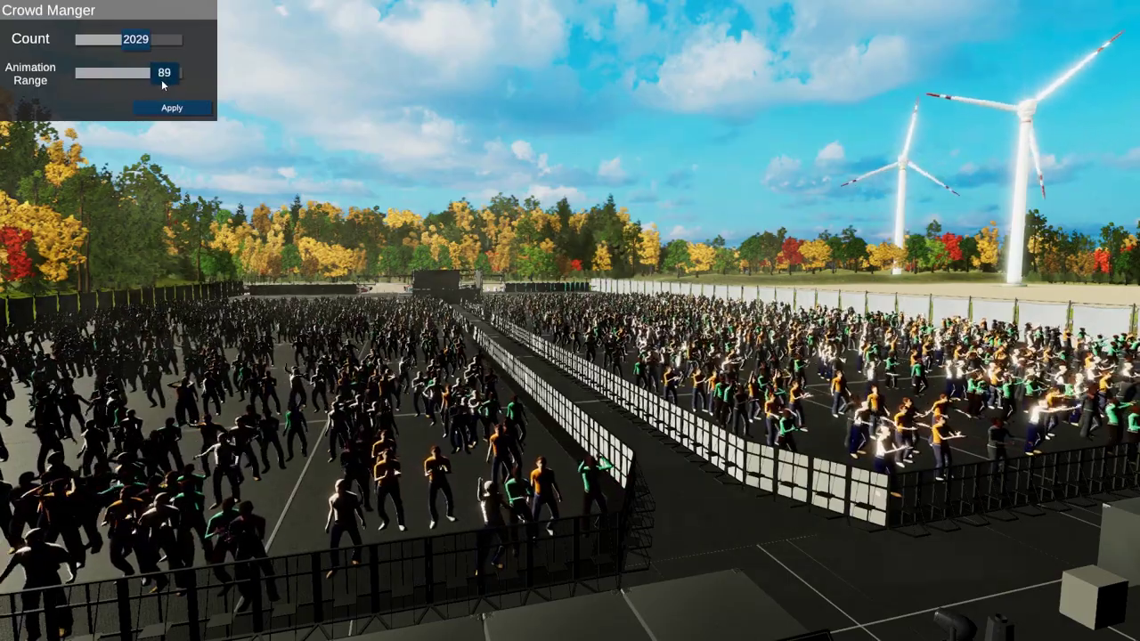
left_click_drag(161, 79, 151, 86)
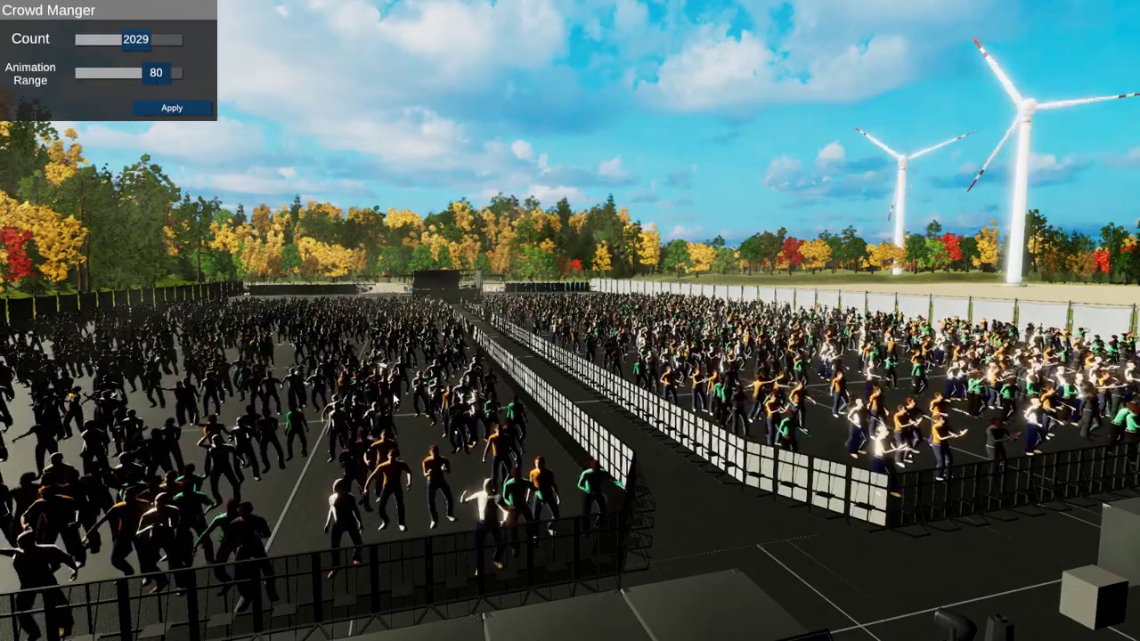
left_click_drag(140, 41, 166, 40)
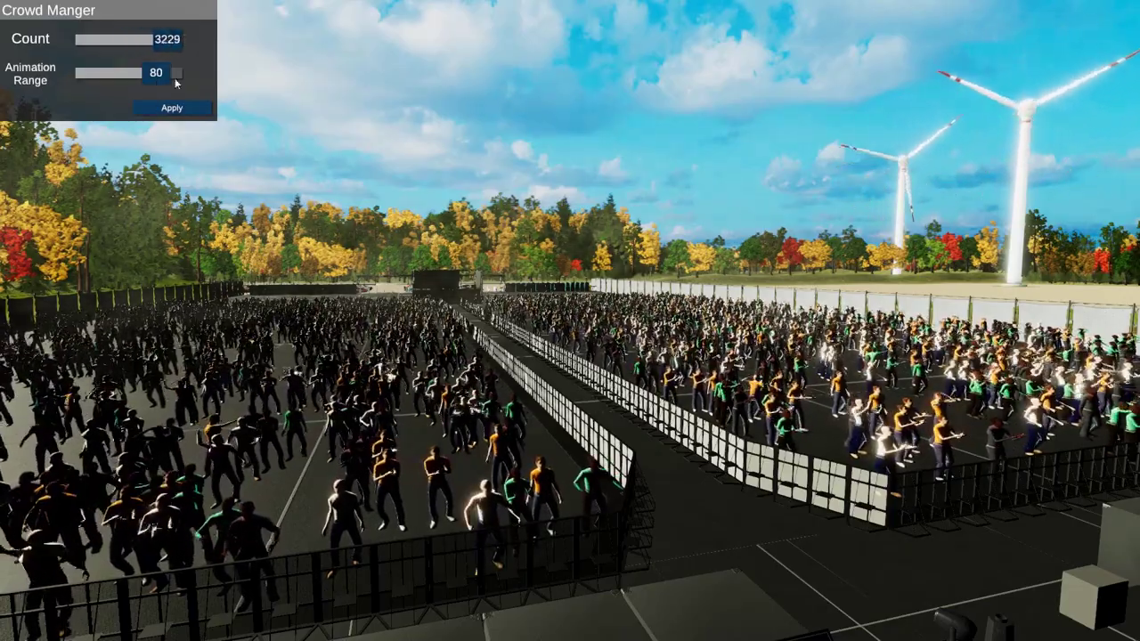
left_click(183, 111)
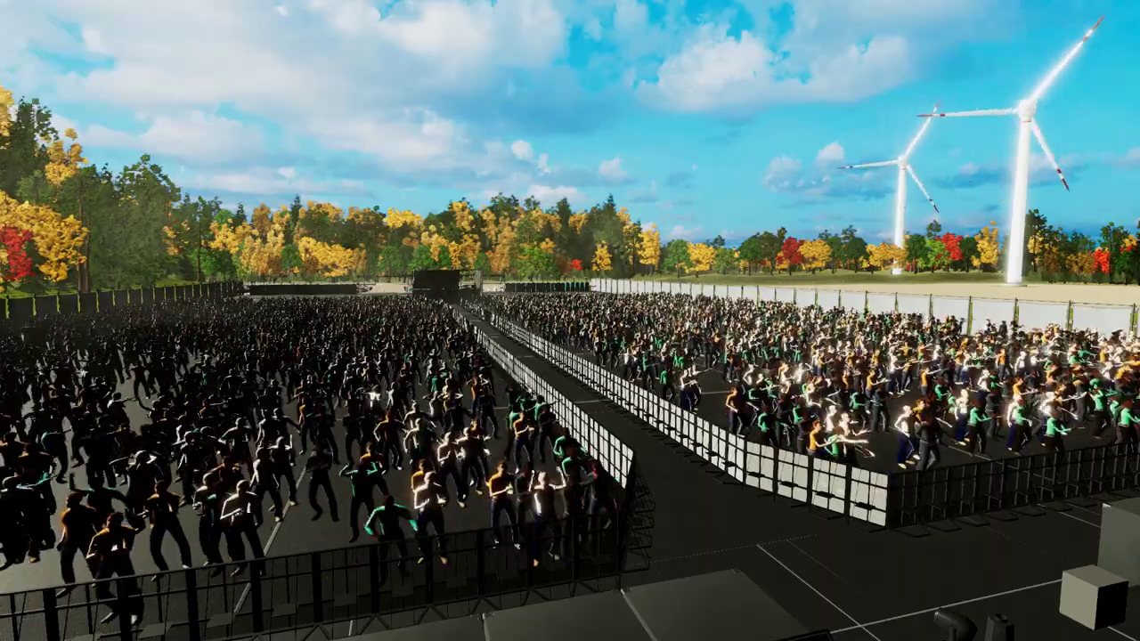